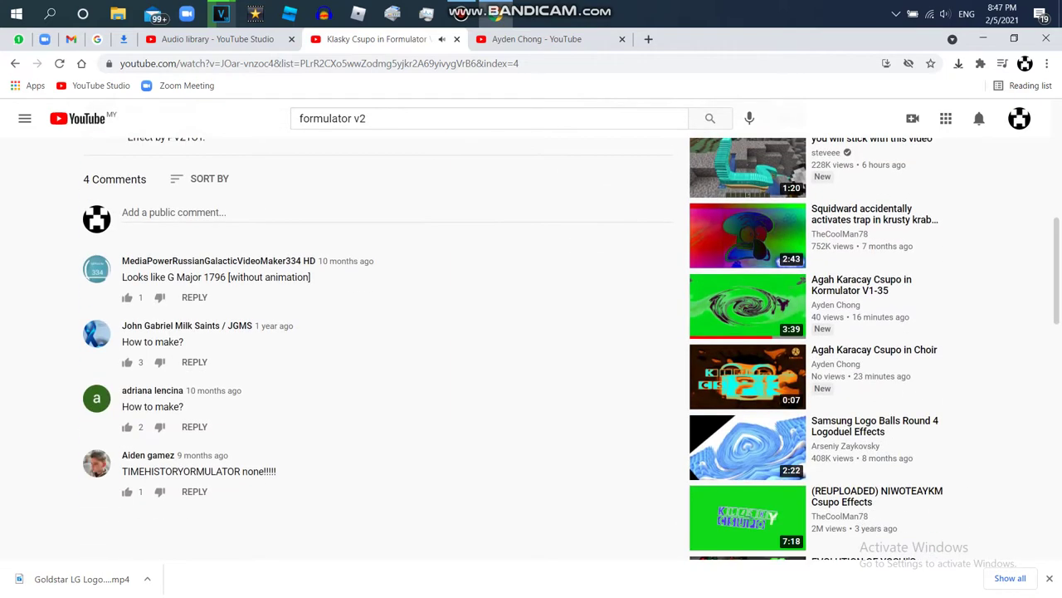
Step: Examine the distorted frames around 0:02 of the Klasky Csupo in Formulator V4 video as a reference
{"action": "scroll", "coordinate": [531, 332], "scroll_direction": "up", "scroll_amount": 6}
{"action": "left_click", "coordinate": [345, 457]}
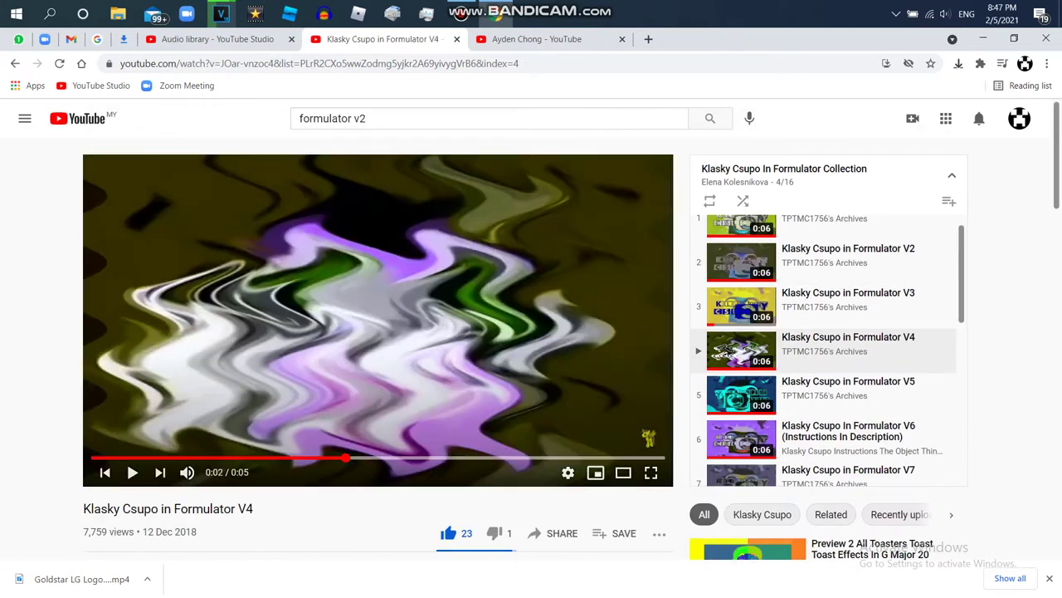
{"action": "left_click", "coordinate": [329, 457]}
{"action": "left_click", "coordinate": [321, 457]}
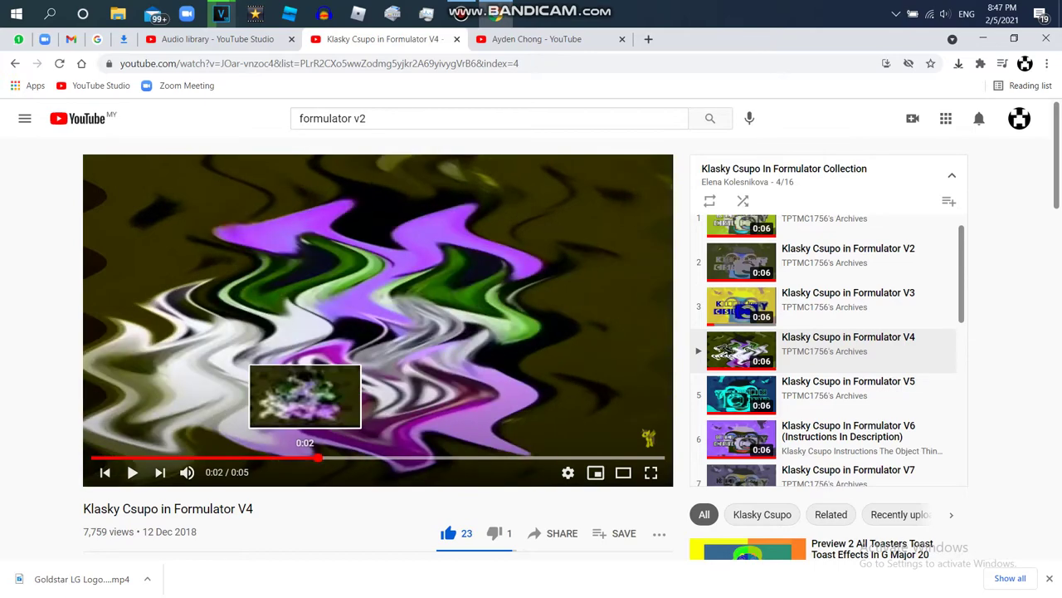
{"action": "mouse_move", "coordinate": [221, 13]}
{"action": "left_click", "coordinate": [373, 79]}
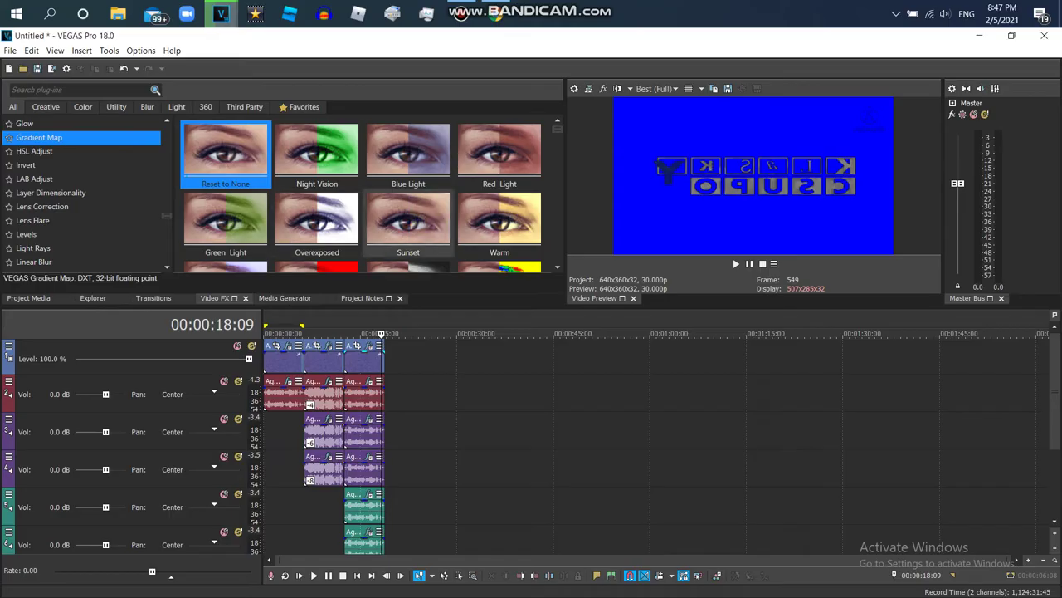
{"action": "left_click", "coordinate": [29, 298]}
{"action": "mouse_move", "coordinate": [392, 361]}
{"action": "left_mouse_down"}
{"action": "mouse_move", "coordinate": [383, 360]}
{"action": "mouse_move", "coordinate": [393, 360]}
{"action": "left_mouse_up"}
{"action": "left_click", "coordinate": [408, 381]}
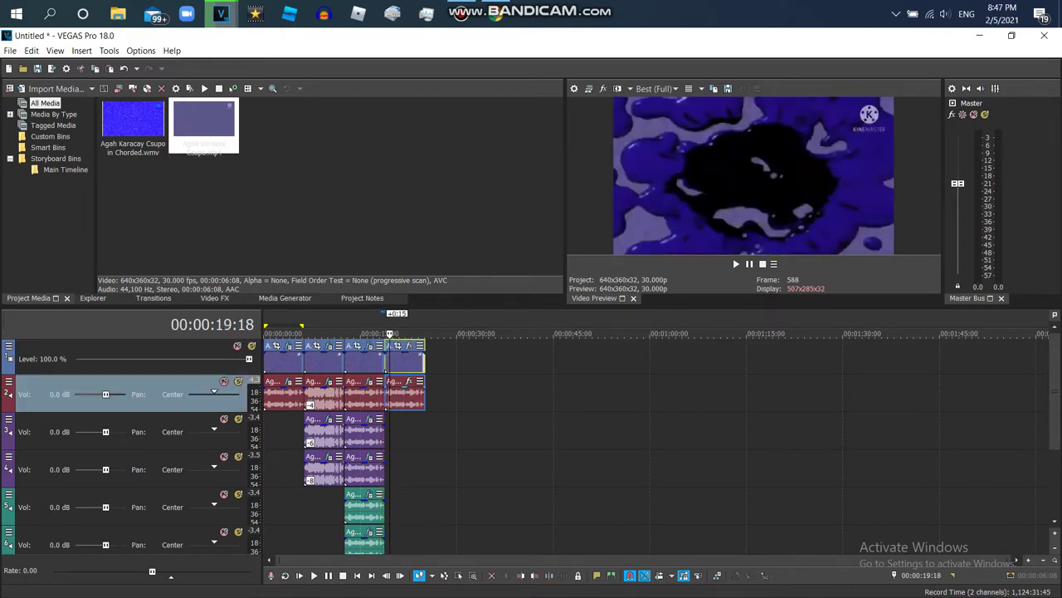
Step: Create a subclip from the new clip's audio event and replace that media with Agah Karacay Csupo in Electronic Sounds.wmv
{"action": "right_click", "coordinate": [409, 384]}
{"action": "left_click", "coordinate": [431, 417]}
{"action": "right_click", "coordinate": [298, 144]}
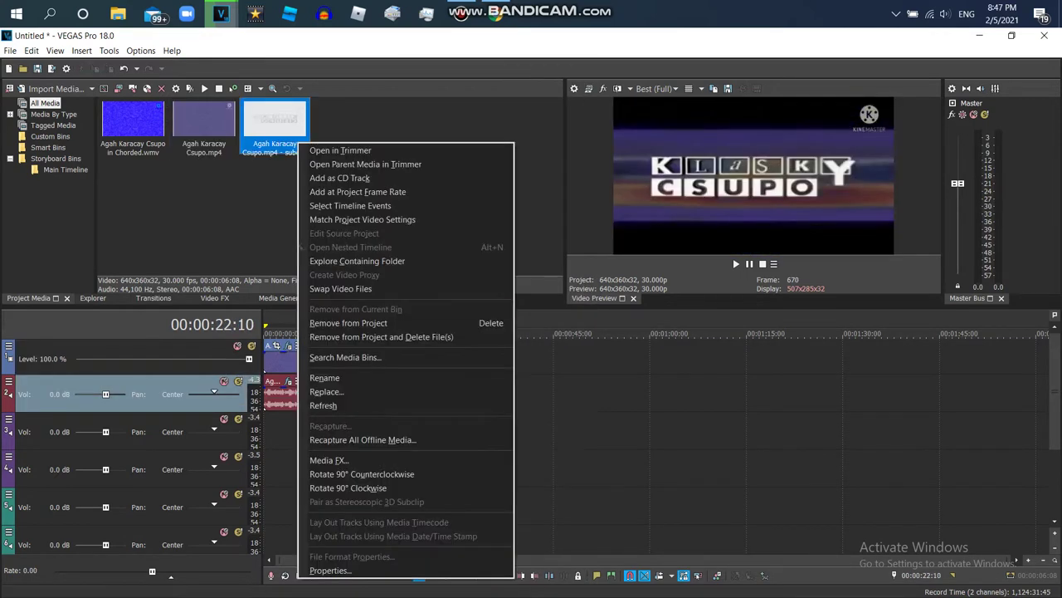
{"action": "left_click", "coordinate": [326, 390]}
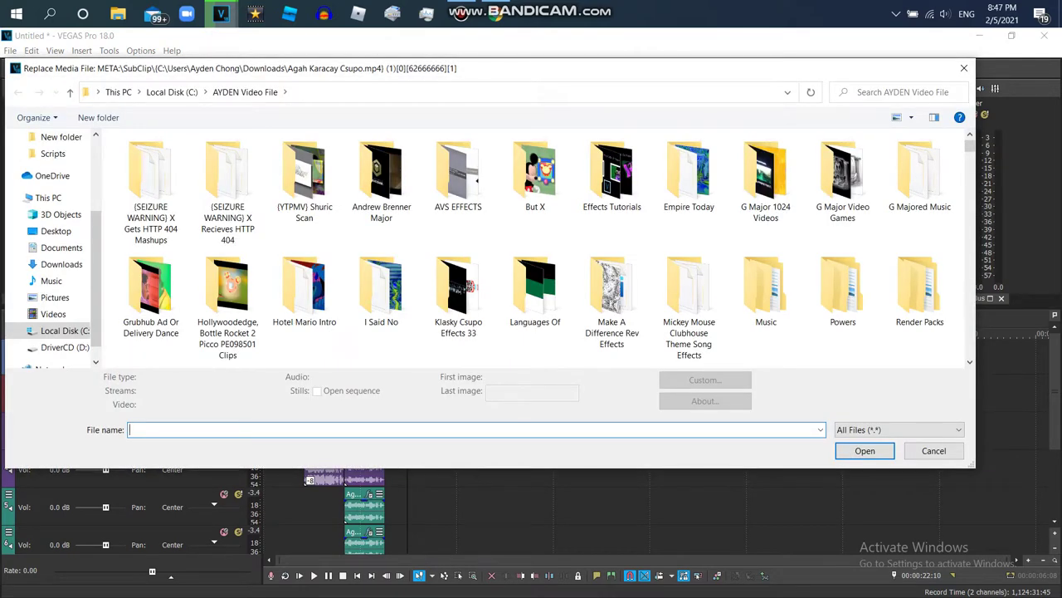
{"action": "type", "text": "agah karac"}
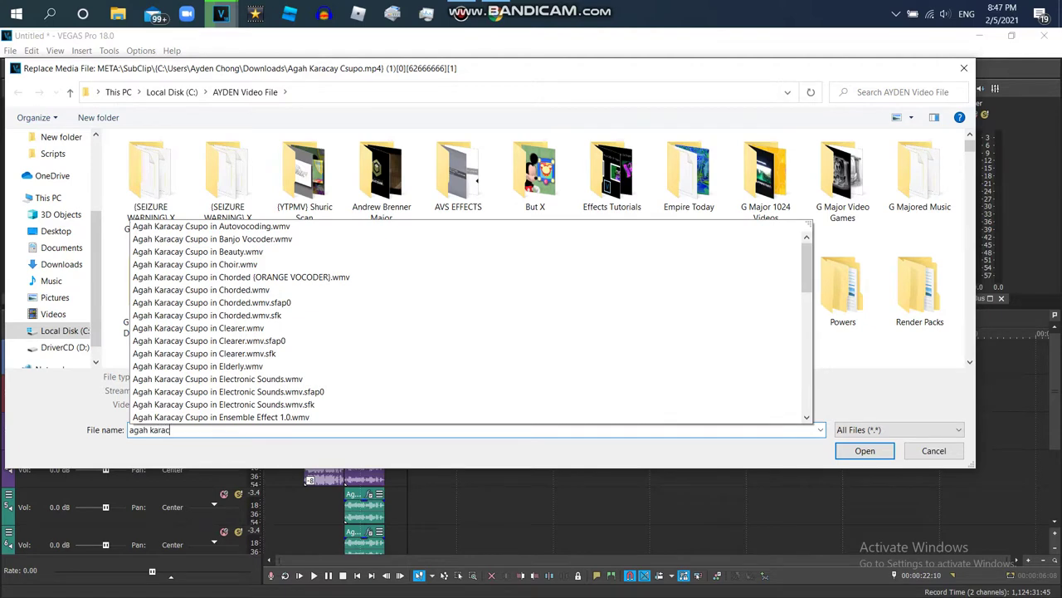
{"action": "type", "text": "ha"}
{"action": "key", "text": "BackSpace"}
{"action": "type", "text": "ay csupo in e"}
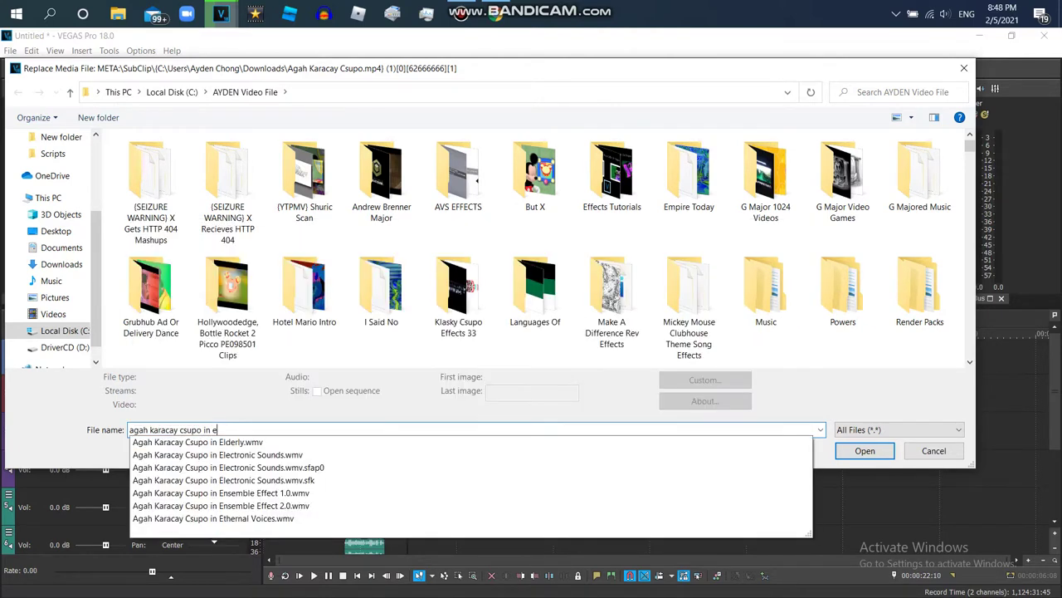
{"action": "left_click", "coordinate": [241, 454]}
{"action": "key", "text": "Return"}
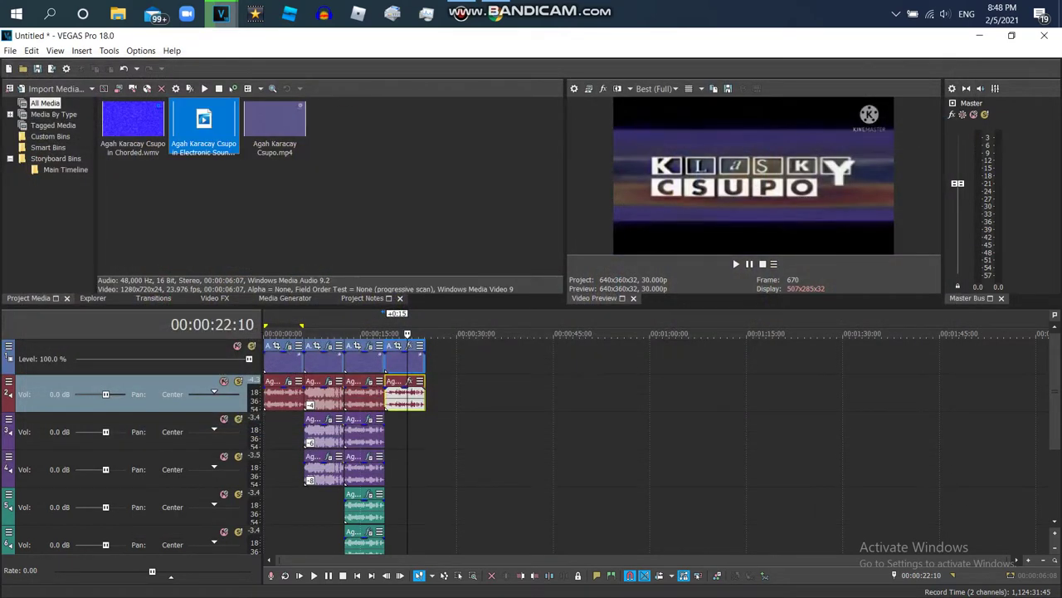
Step: Set the fourth clip's audio event to élastique time stretch with Pro attributes and a pitch change of 12
{"action": "left_click", "coordinate": [387, 398]}
{"action": "right_click", "coordinate": [409, 399]}
{"action": "left_click", "coordinate": [443, 589]}
{"action": "left_click", "coordinate": [569, 259]}
{"action": "left_click", "coordinate": [547, 280]}
{"action": "left_click", "coordinate": [570, 278]}
{"action": "left_click", "coordinate": [548, 290]}
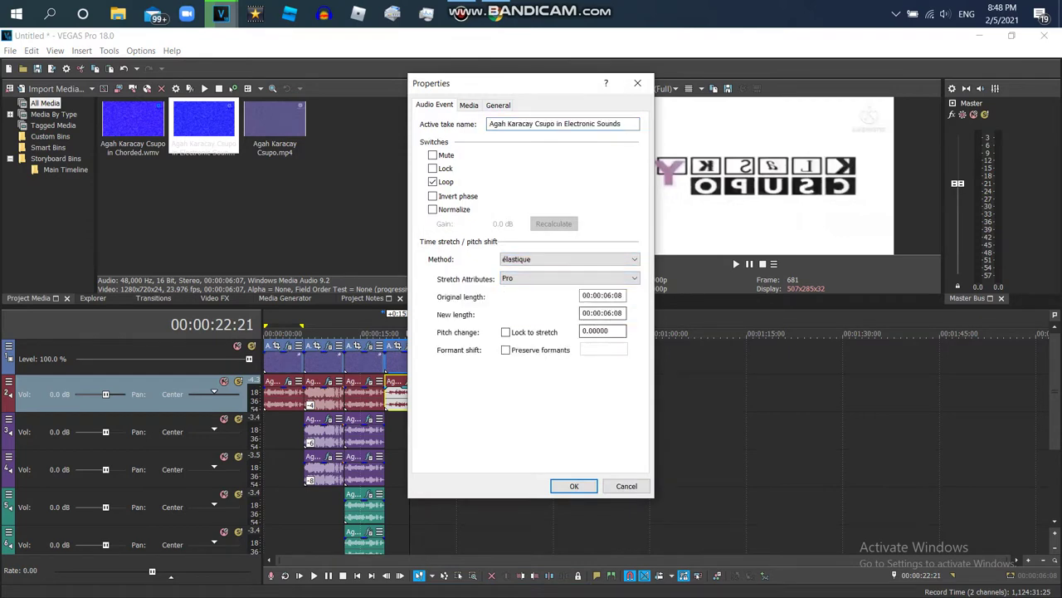
{"action": "type", "text": "12"}
{"action": "left_click", "coordinate": [574, 486]}
Step: Add the Electronic Sounds media beneath the pitched audio event and delete the extra video track it brings in
{"action": "left_click_drag", "start_coordinate": [402, 398], "coordinate": [403, 432]}
{"action": "right_click", "coordinate": [463, 425]}
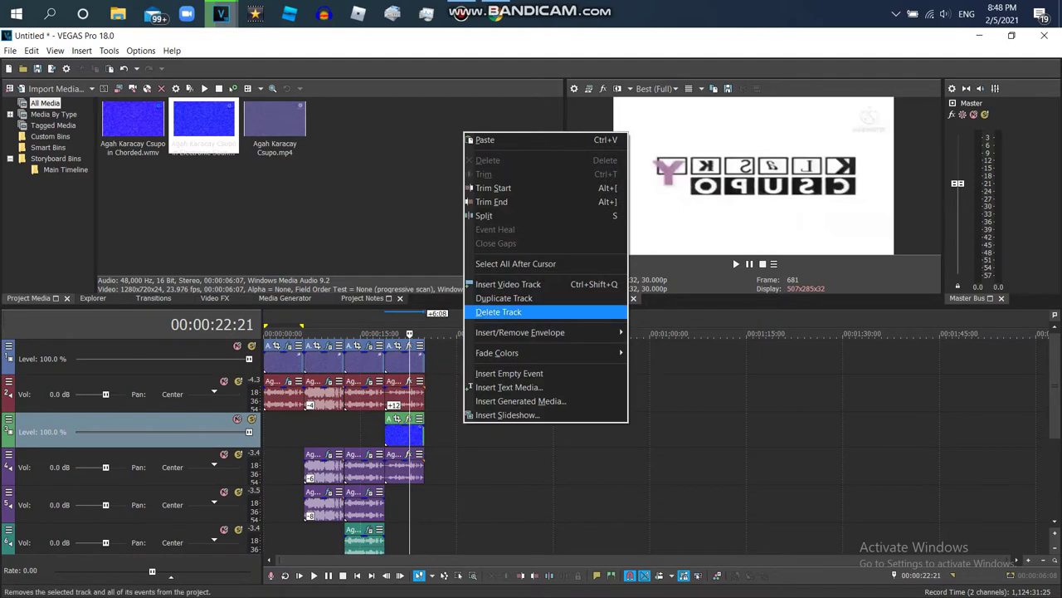
{"action": "left_click", "coordinate": [498, 311]}
Step: Set the added lower audio event to élastique Pro with a pitch change of 10, and check the upper event's properties
{"action": "right_click", "coordinate": [412, 432]}
{"action": "left_click", "coordinate": [444, 588]}
{"action": "left_click", "coordinate": [569, 259]}
{"action": "left_click", "coordinate": [531, 287]}
{"action": "left_click", "coordinate": [570, 278]}
{"action": "left_click", "coordinate": [531, 296]}
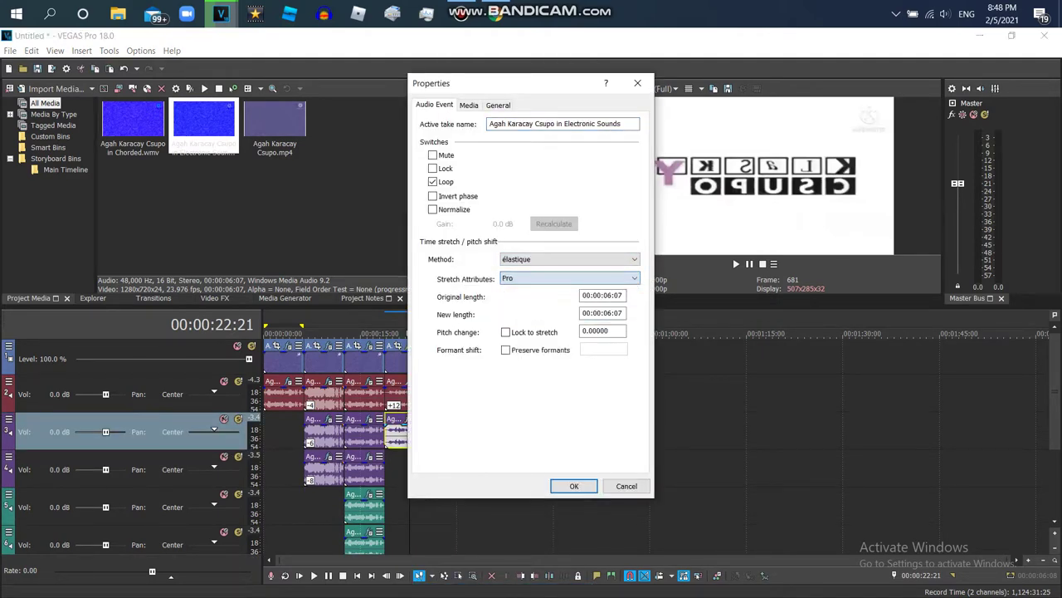
{"action": "left_click", "coordinate": [573, 486]}
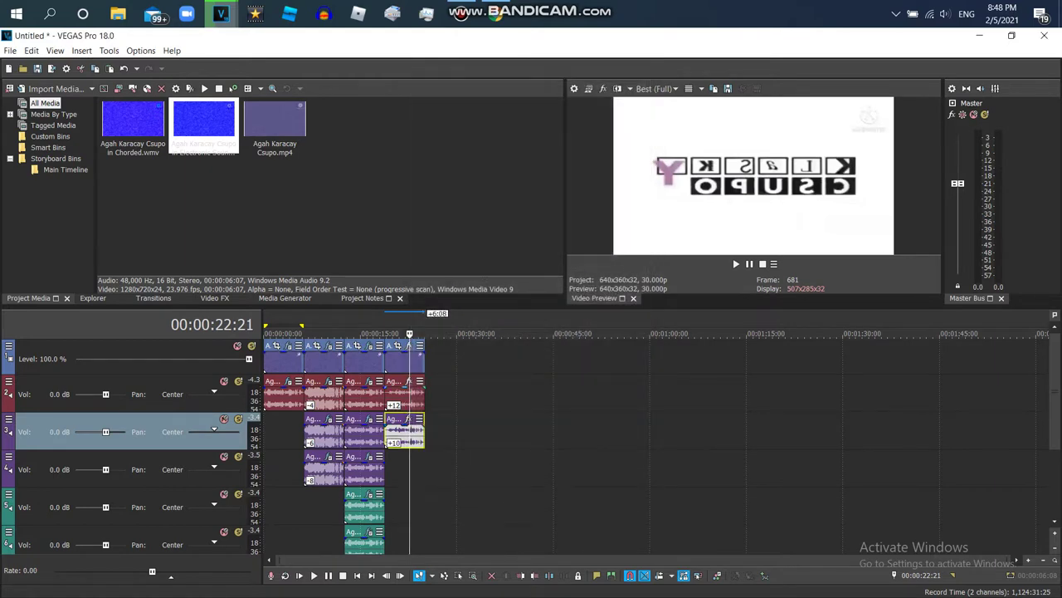
{"action": "right_click", "coordinate": [407, 392]}
{"action": "left_click", "coordinate": [440, 589]}
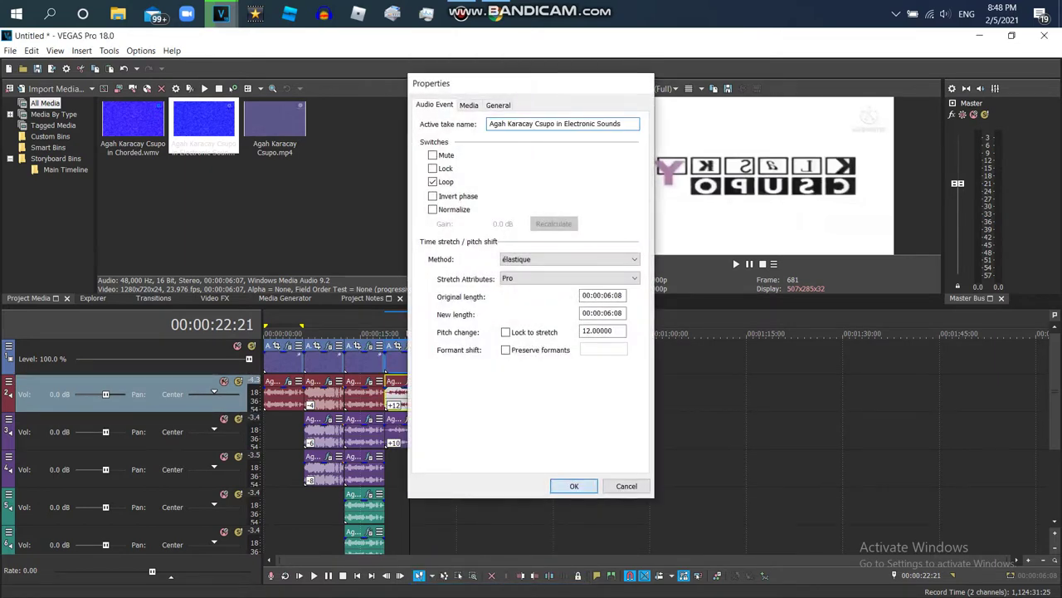
{"action": "left_click", "coordinate": [572, 485]}
Step: Apply the Channel Blend effect's RGBA -> BGRA preset to the fourth video event
{"action": "left_click", "coordinate": [214, 297]}
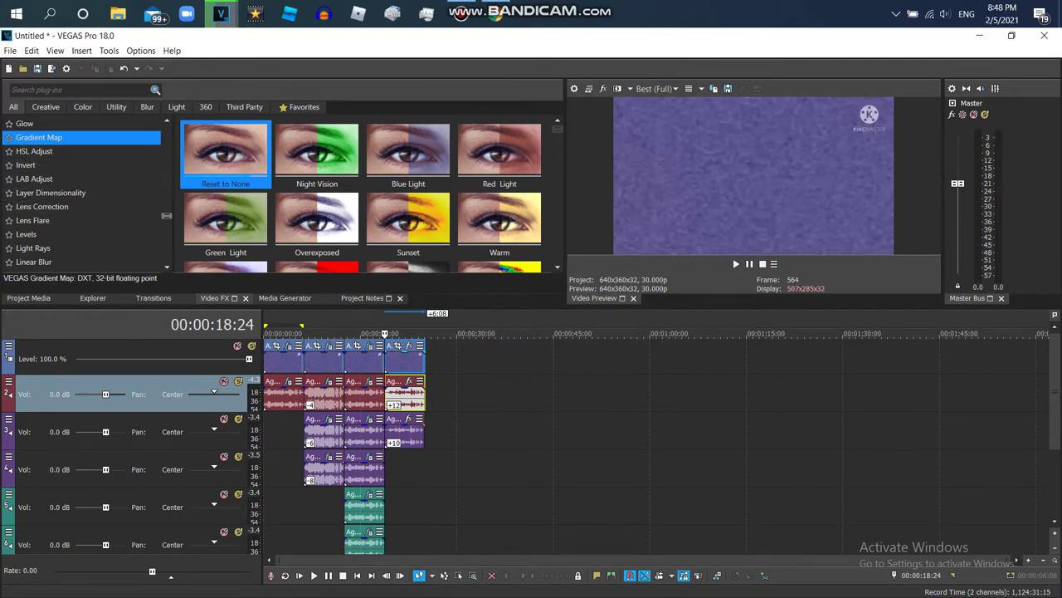
{"action": "scroll", "coordinate": [83, 183], "scroll_direction": "up", "scroll_amount": 8}
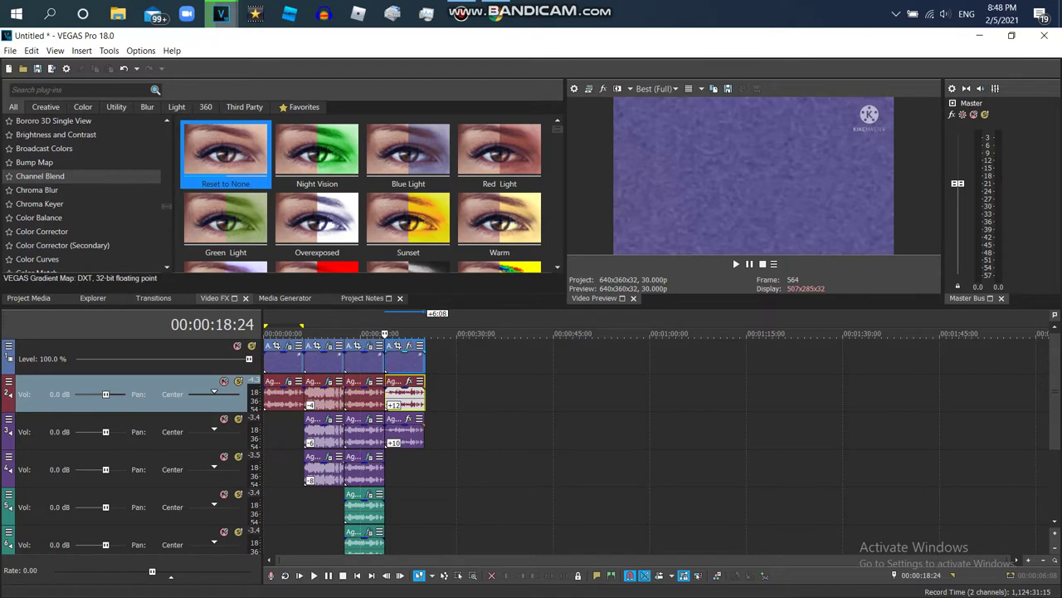
{"action": "left_click", "coordinate": [39, 176]}
{"action": "scroll", "coordinate": [362, 191], "scroll_direction": "down", "scroll_amount": 1}
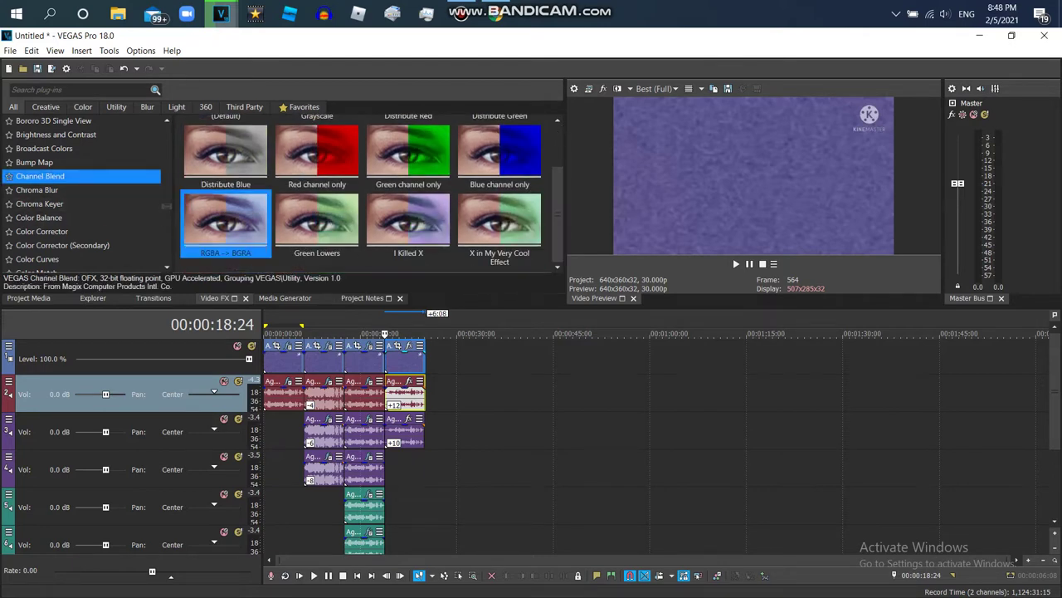
{"action": "left_click_drag", "start_coordinate": [225, 220], "coordinate": [405, 356]}
Step: Add the Color Corrector (Secondary) I Killed X preset to the fourth video event and preview its face frame at 00:00:20:06
{"action": "left_click", "coordinate": [63, 245]}
{"action": "left_click_drag", "start_coordinate": [200, 322], "coordinate": [201, 367]}
{"action": "left_click", "coordinate": [406, 344]}
{"action": "left_click_drag", "start_coordinate": [317, 231], "coordinate": [405, 348]}
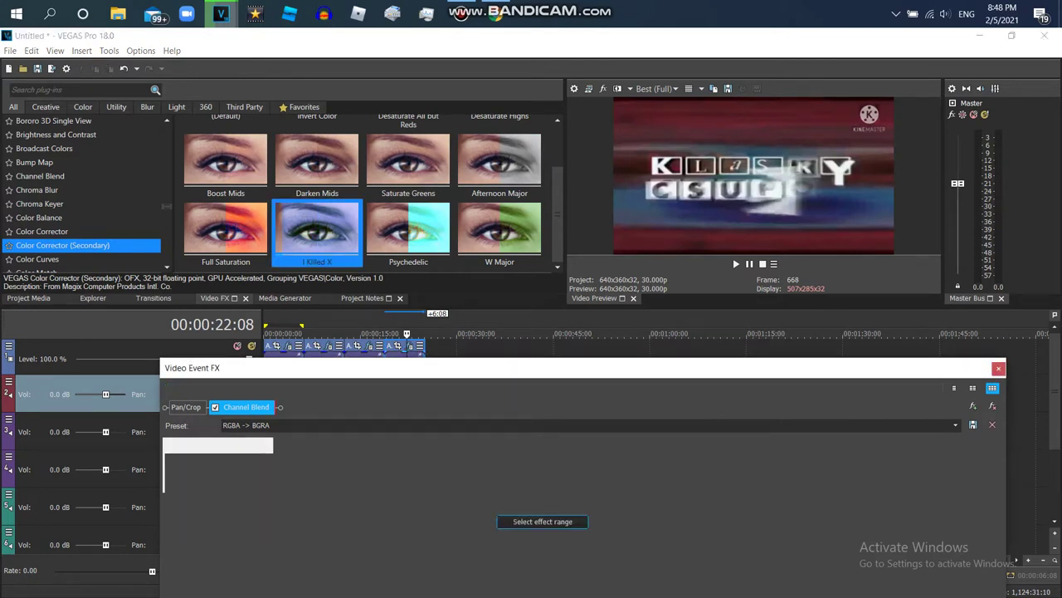
{"action": "left_click", "coordinate": [400, 345]}
{"action": "left_click", "coordinate": [395, 345]}
{"action": "key", "text": "Left"}
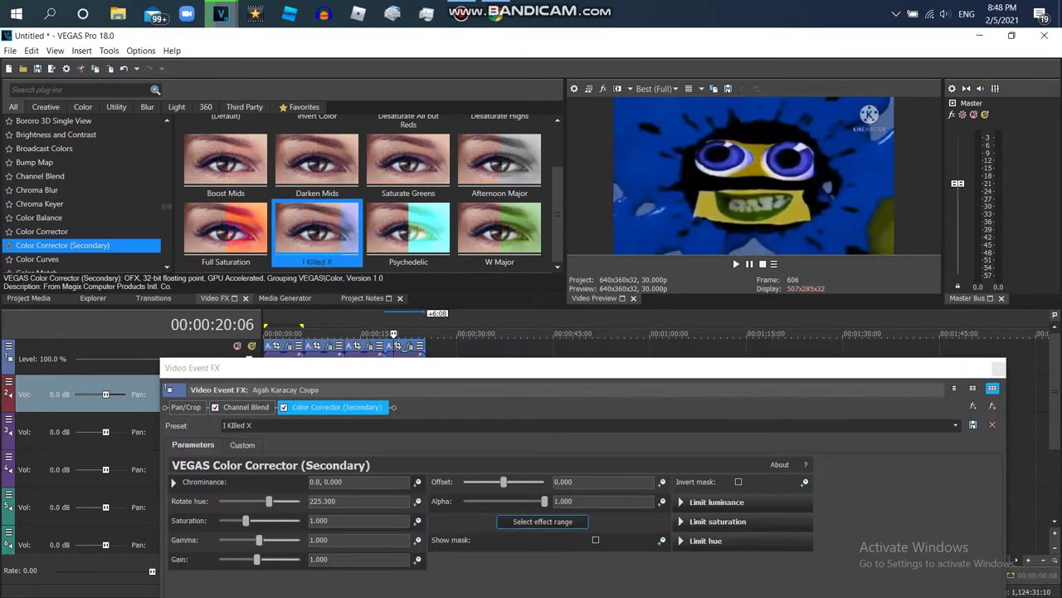
Step: Try a Rotate hue of about 73.469 in the Color Corrector and compare the colors with the Formulator V4 reference video
{"action": "left_click_drag", "start_coordinate": [269, 501], "coordinate": [264, 501]}
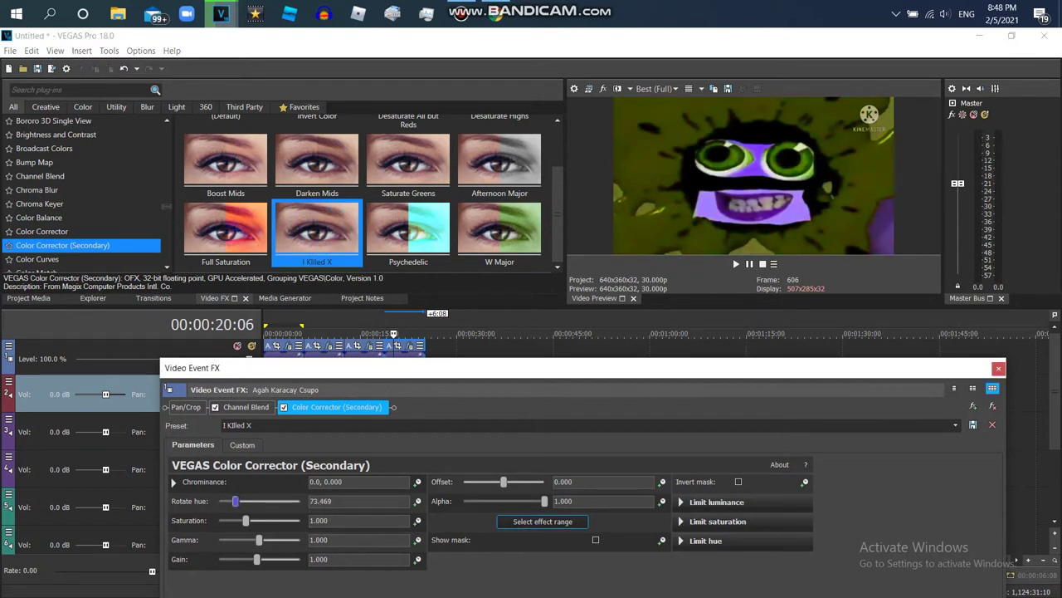
{"action": "left_click", "coordinate": [426, 13]}
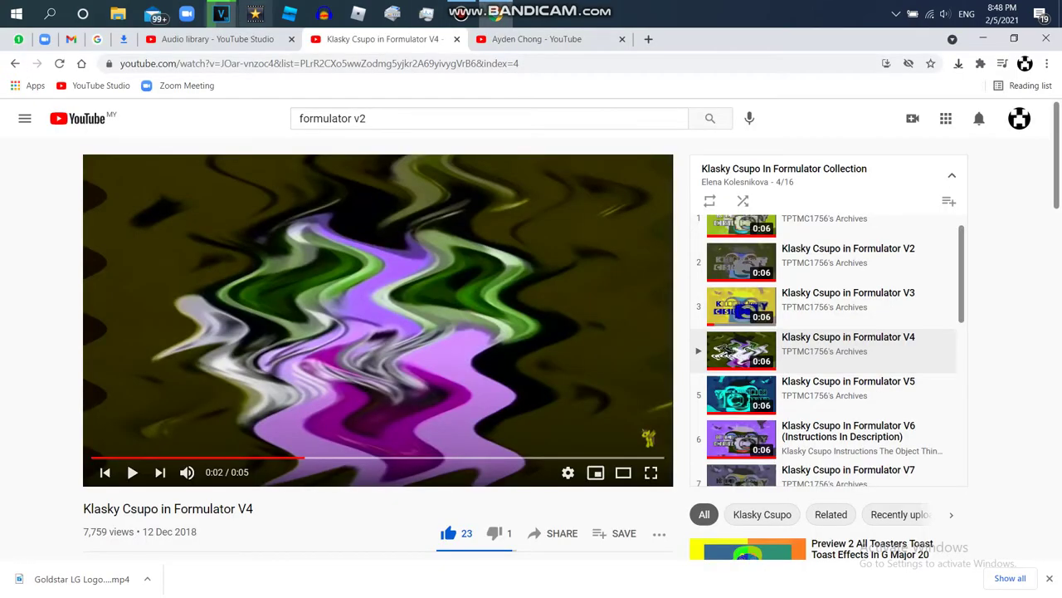
{"action": "left_click", "coordinate": [220, 13]}
{"action": "left_click", "coordinate": [371, 81]}
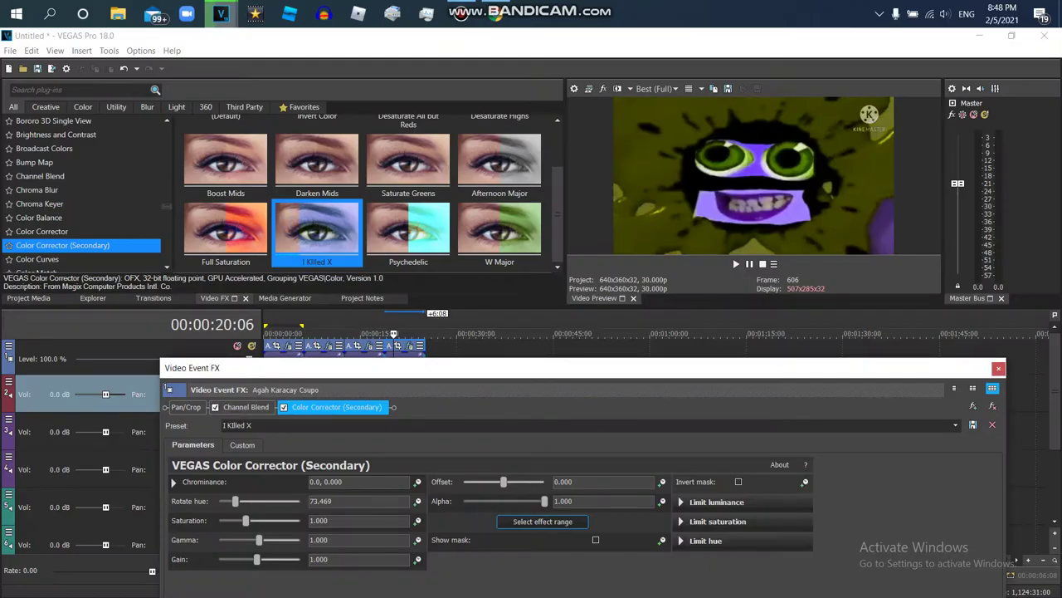
Step: Move Color Corrector (Secondary) ahead of Channel Blend and match its Rotate hue to the reference video at 275
{"action": "left_click_drag", "start_coordinate": [336, 406], "coordinate": [245, 407]}
{"action": "left_click_drag", "start_coordinate": [235, 501], "coordinate": [287, 501]}
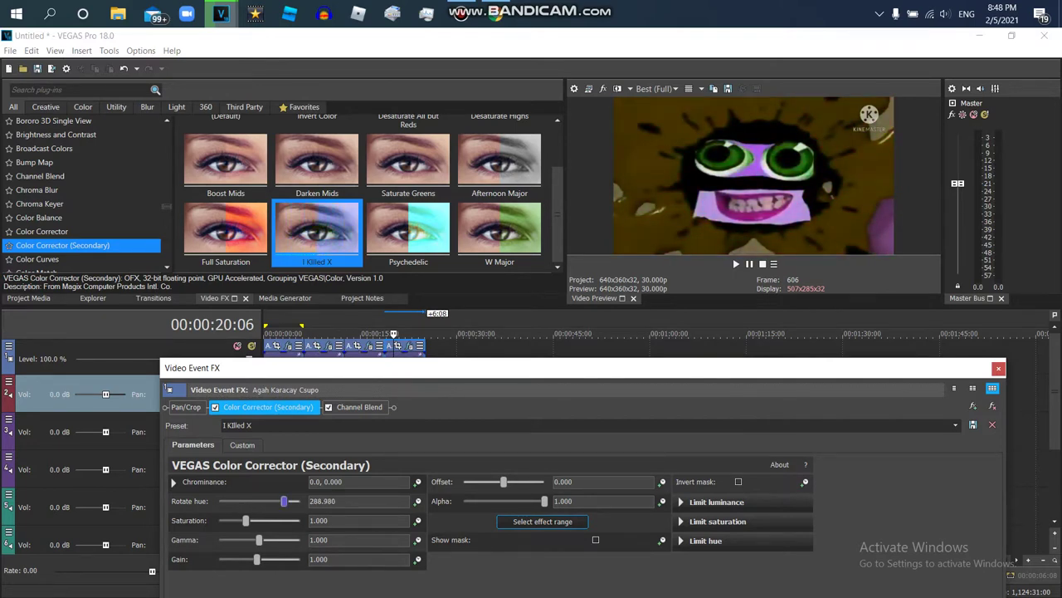
{"action": "left_click", "coordinate": [496, 14]}
{"action": "left_click", "coordinate": [221, 14]}
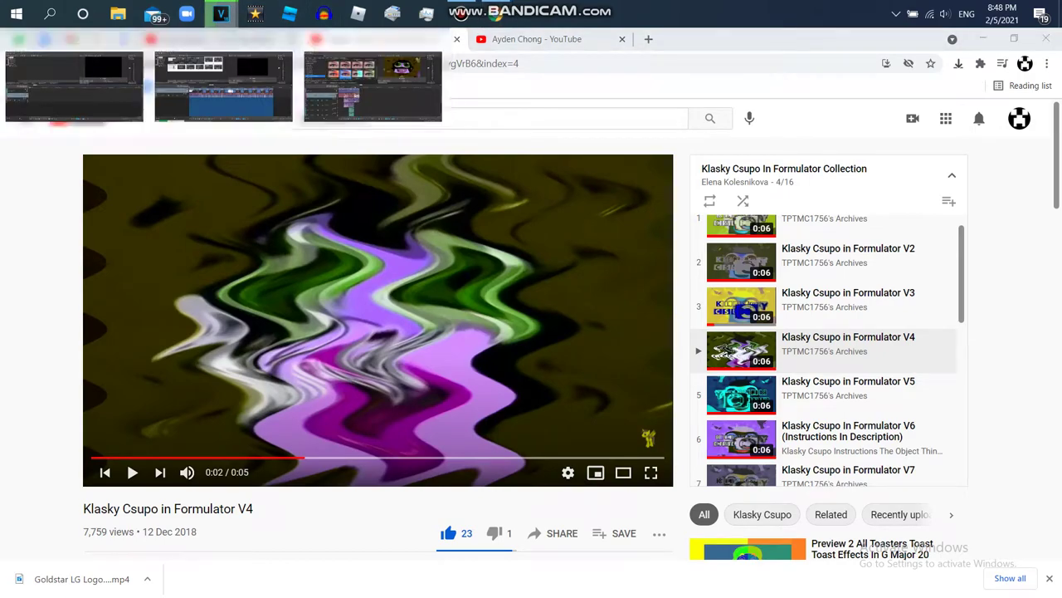
{"action": "left_click", "coordinate": [372, 87]}
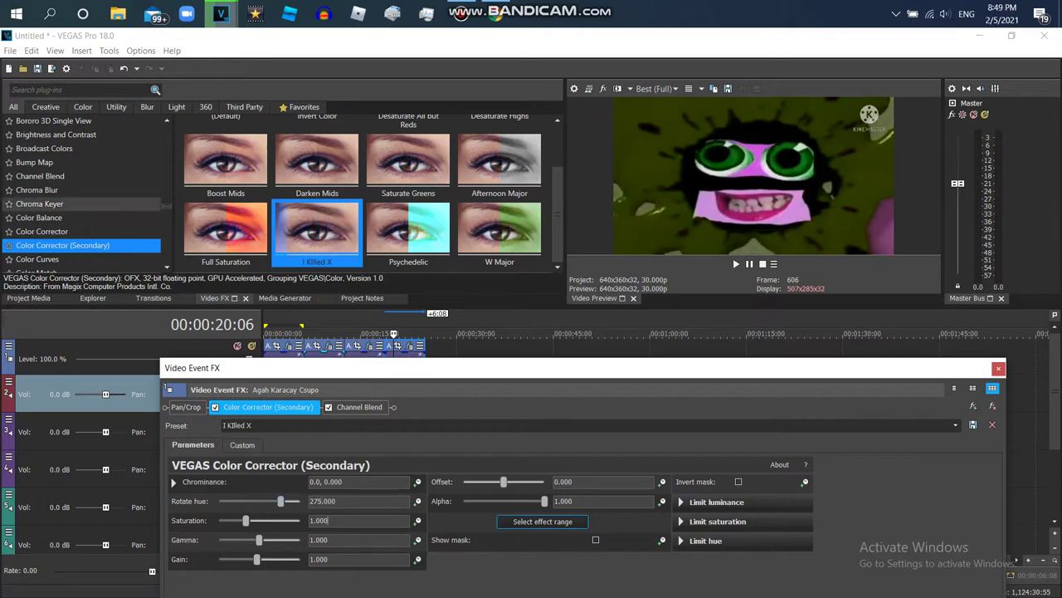
Step: Add the Wave effect twice to the fourth video event, with the Horizontal Only preset and the Vertical Only preset
{"action": "left_click_drag", "start_coordinate": [167, 205], "coordinate": [167, 283]}
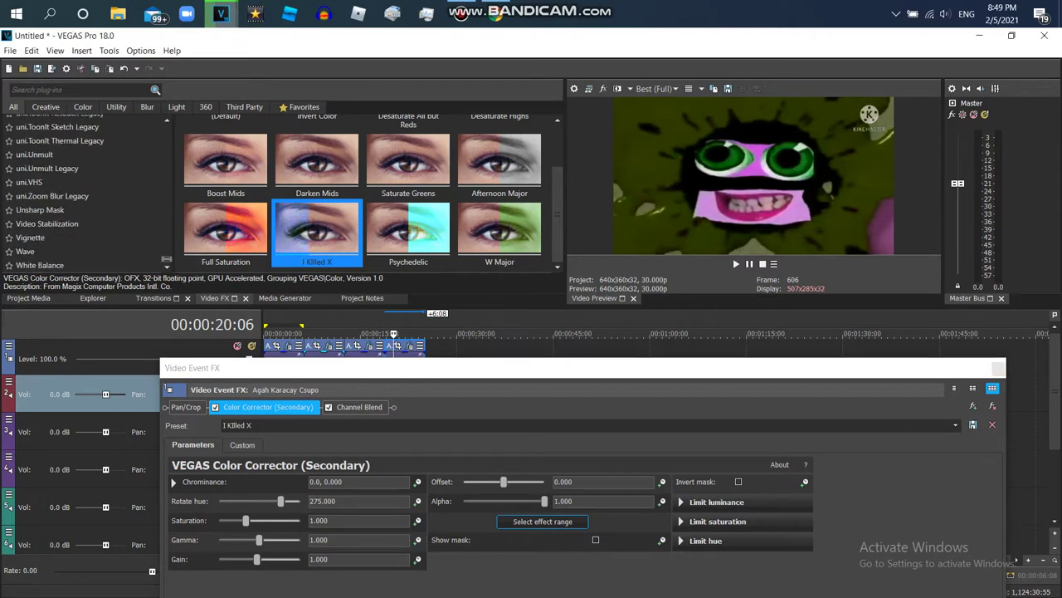
{"action": "left_click", "coordinate": [33, 251]}
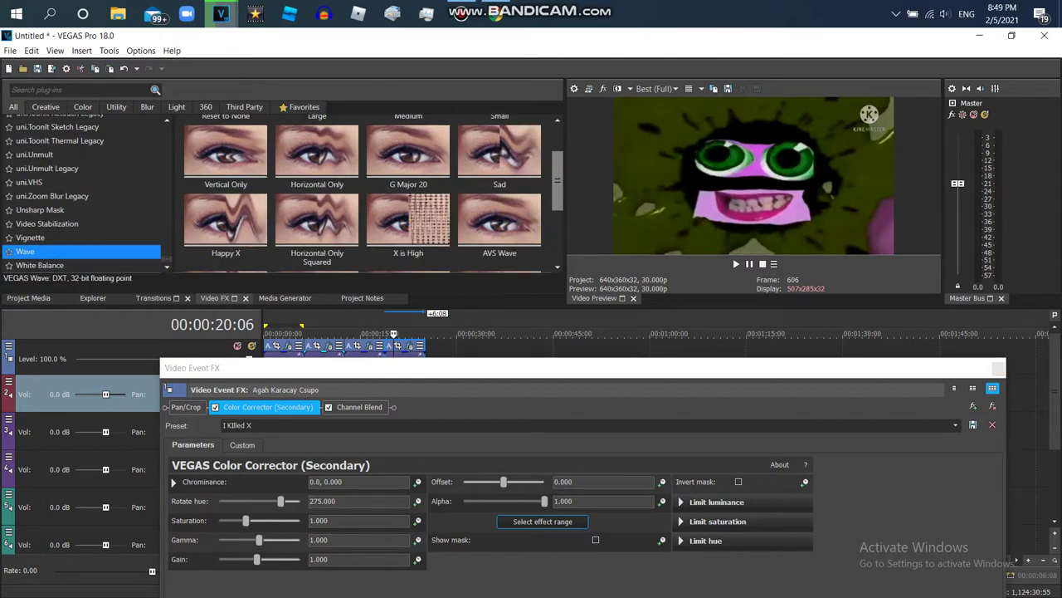
{"action": "double_click", "coordinate": [317, 174]}
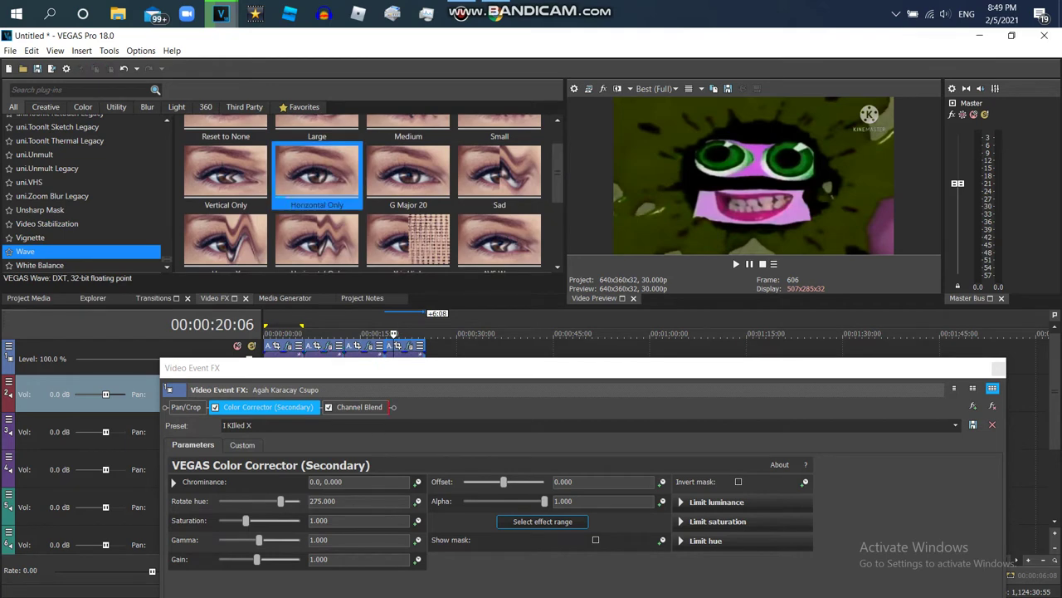
{"action": "double_click", "coordinate": [226, 174]}
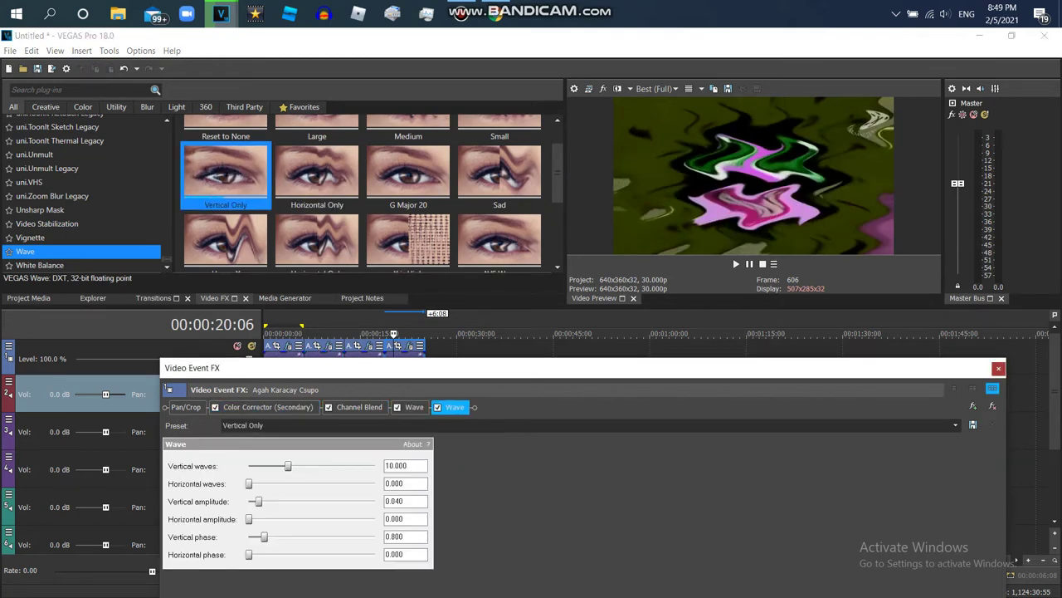
{"action": "left_click", "coordinate": [999, 368]}
Step: Play back the fourth clip and compare its picture and sound with the Klasky Csupo in Formulator V4 video
{"action": "key", "text": "space"}
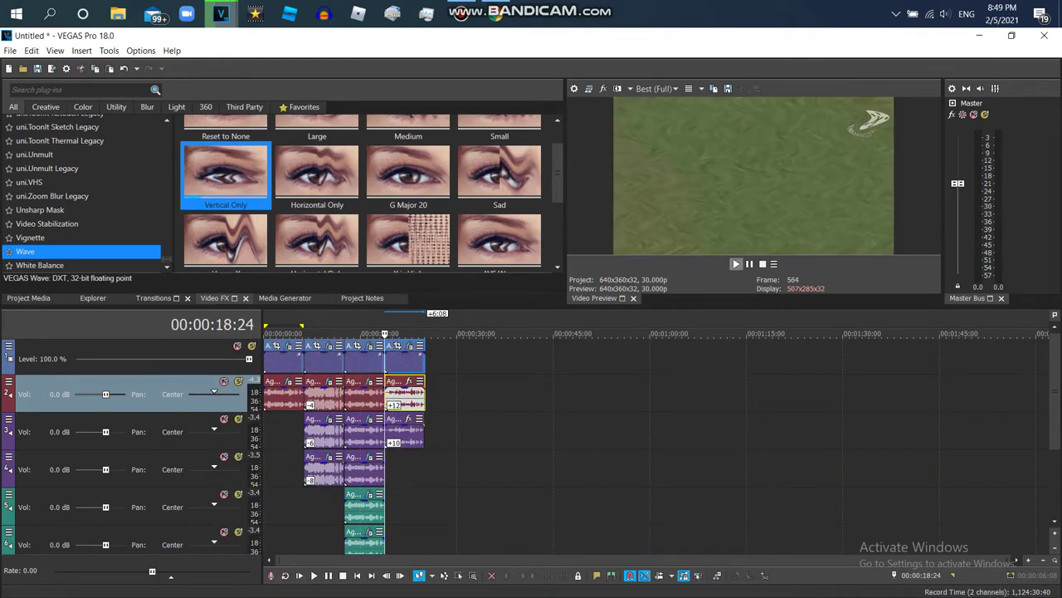
{"action": "key", "text": "space"}
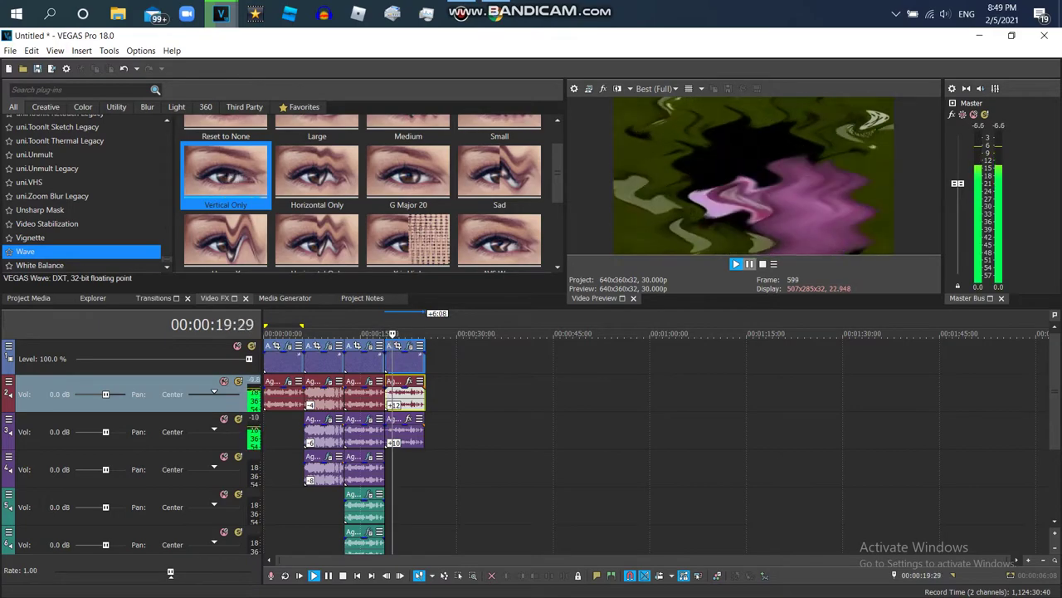
{"action": "key", "text": "Return"}
{"action": "left_click", "coordinate": [495, 13]}
{"action": "key", "text": "space"}
{"action": "left_click", "coordinate": [93, 457]}
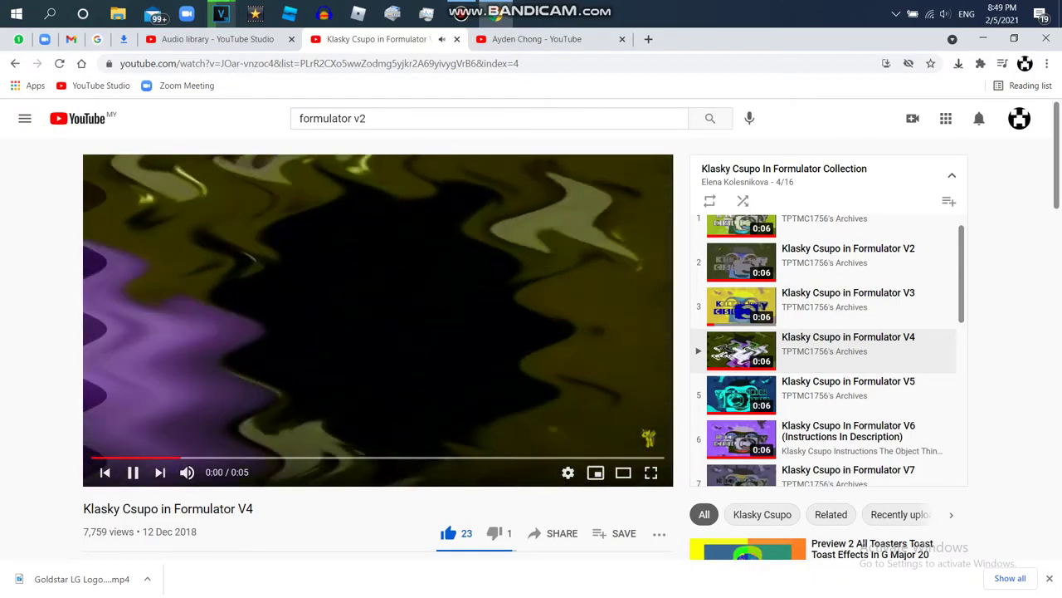
{"action": "key", "text": "space"}
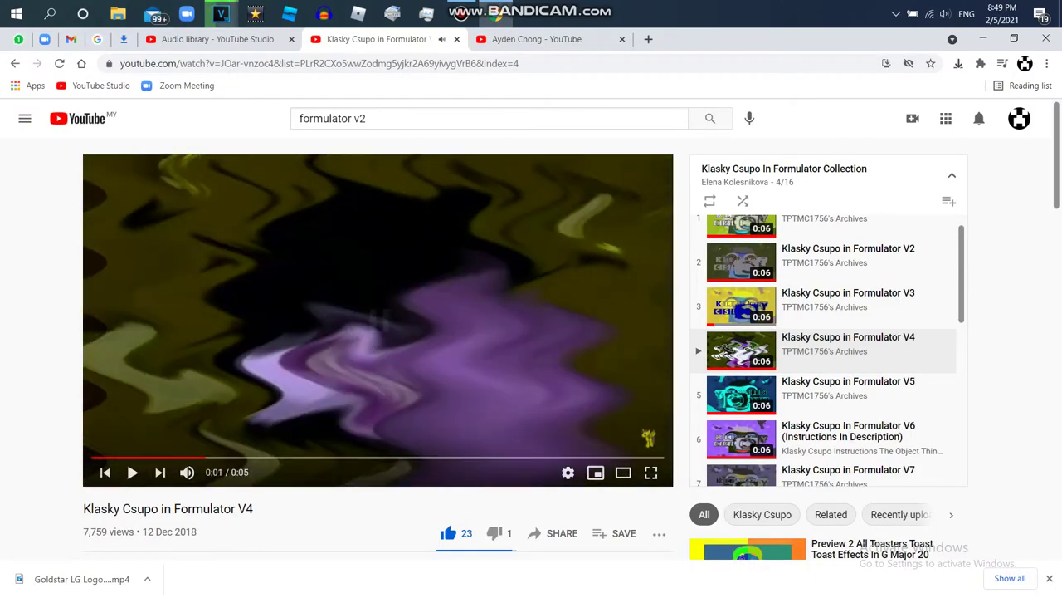
{"action": "left_click", "coordinate": [220, 13]}
{"action": "left_click", "coordinate": [373, 83]}
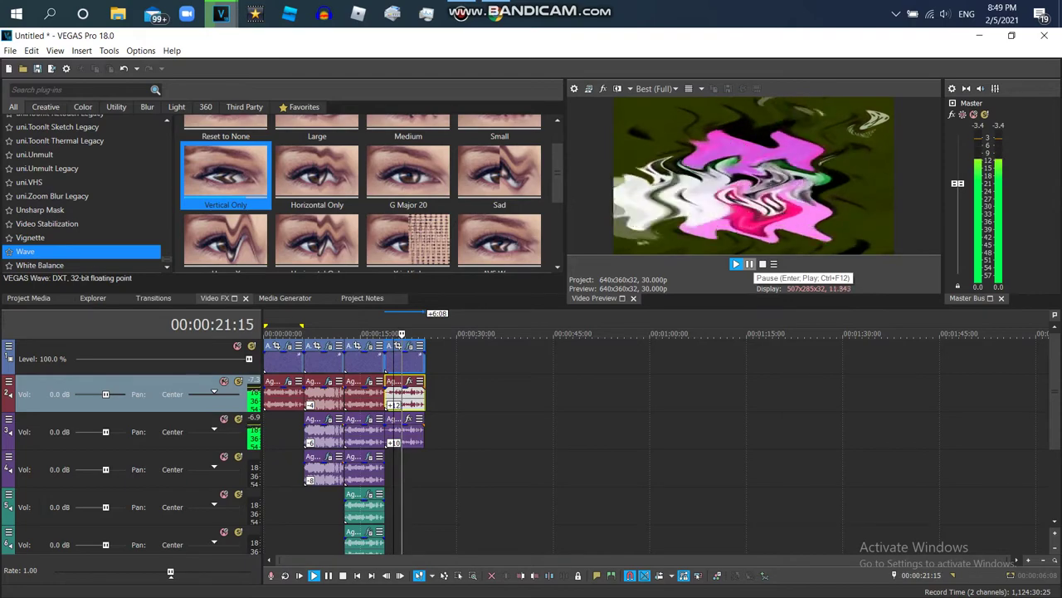
{"action": "left_click", "coordinate": [496, 14]}
{"action": "key", "text": "space"}
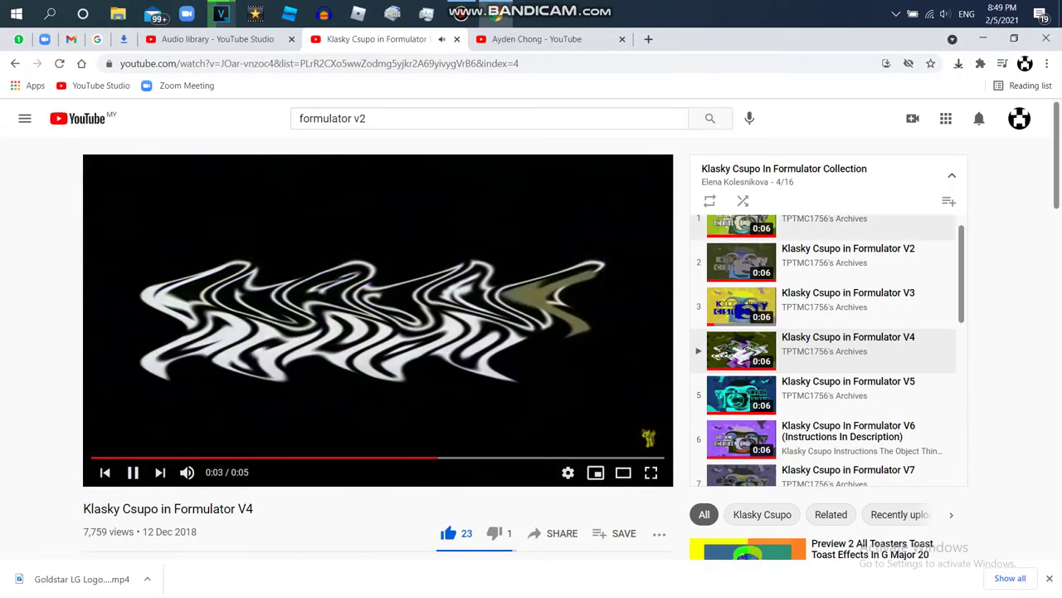
Step: Review the Klasky Csupo in Formulator V5 reference video with sound, skipping its ad, and pause it around 0:01
{"action": "scroll", "coordinate": [531, 332], "scroll_direction": "down", "scroll_amount": 4}
{"action": "scroll", "coordinate": [532, 349], "scroll_direction": "down", "scroll_amount": 1}
{"action": "scroll", "coordinate": [531, 348], "scroll_direction": "up", "scroll_amount": 5}
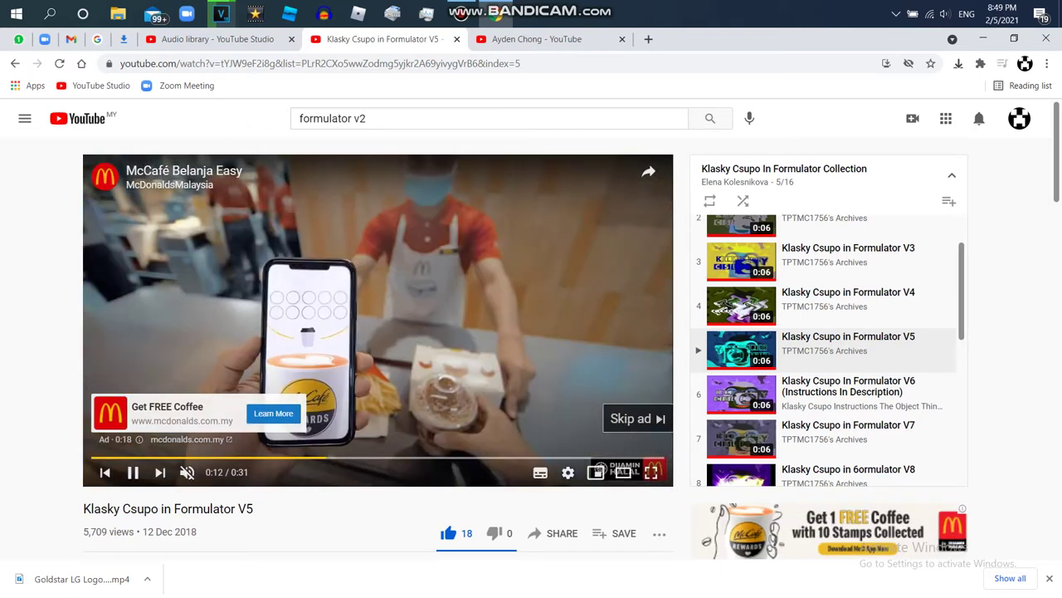
{"action": "left_click", "coordinate": [637, 419]}
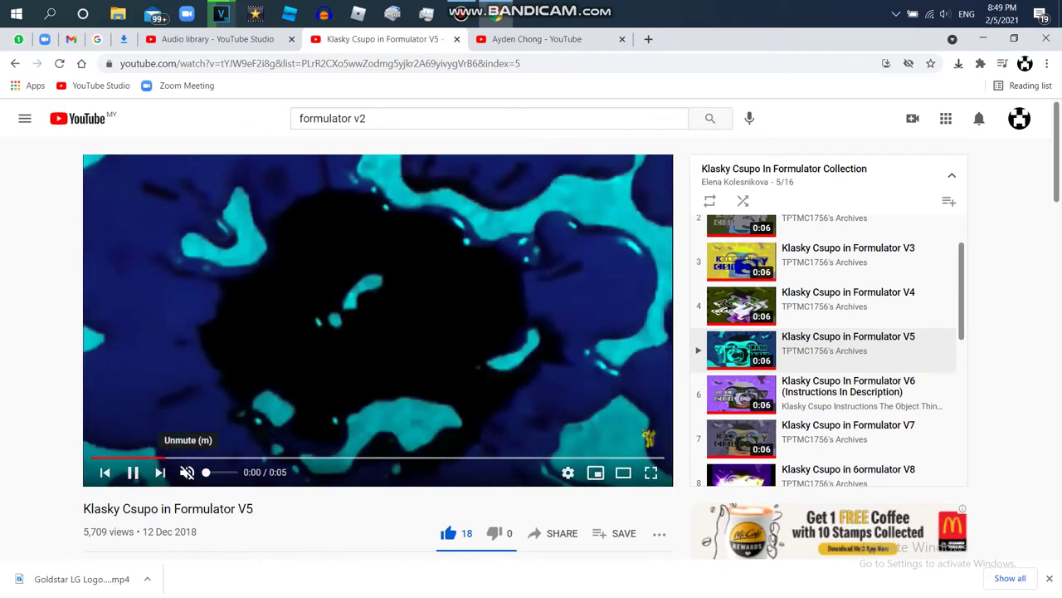
{"action": "left_click", "coordinate": [186, 471]}
{"action": "left_click", "coordinate": [133, 471]}
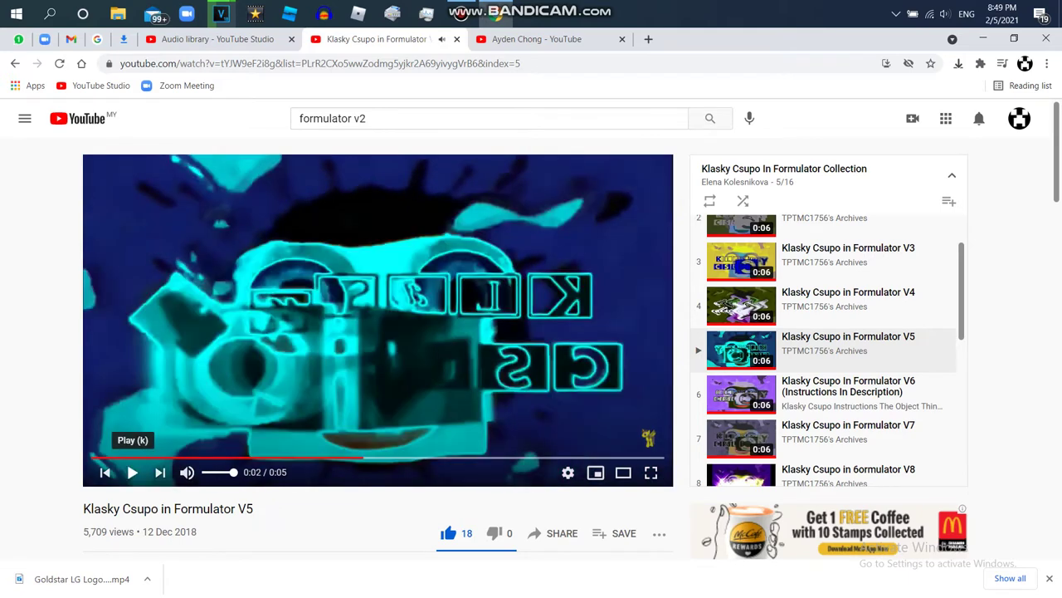
{"action": "left_click", "coordinate": [133, 472]}
{"action": "left_click_drag", "start_coordinate": [202, 457], "coordinate": [253, 457]}
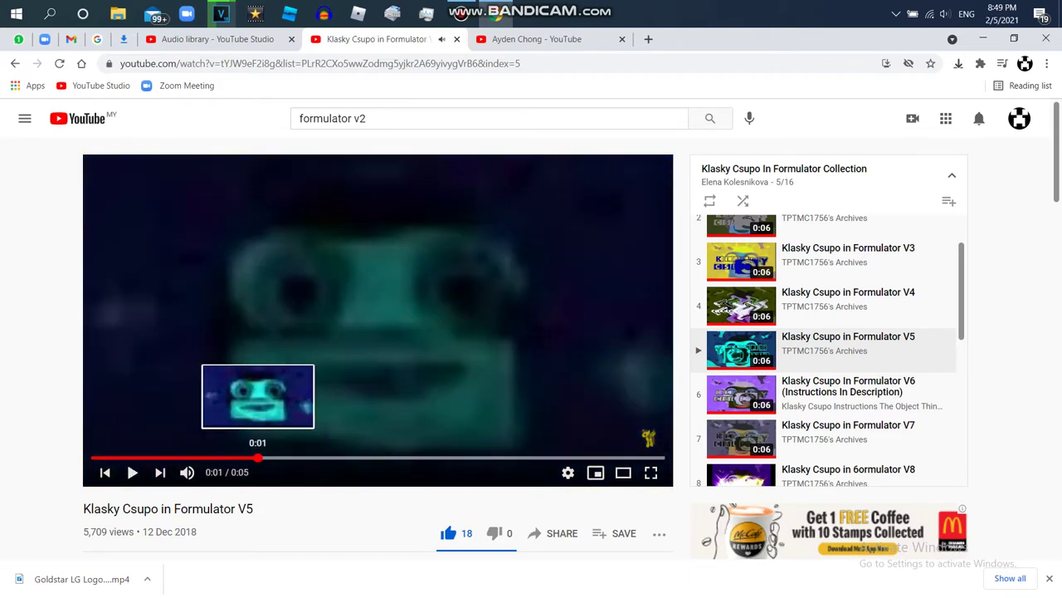
Step: Switch to VEGAS Pro and place the plain Agah Karacay Csupo clip on the timeline directly after the fourth clip
{"action": "mouse_move", "coordinate": [220, 14]}
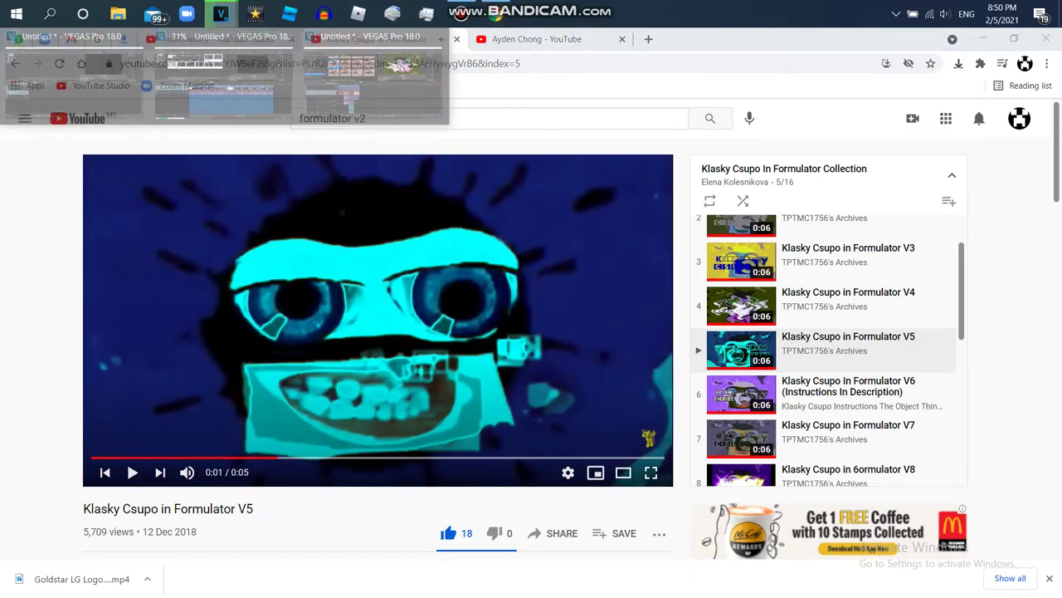
{"action": "left_click", "coordinate": [374, 79]}
{"action": "left_click", "coordinate": [30, 298]}
{"action": "left_click", "coordinate": [349, 199]}
{"action": "left_click_drag", "start_coordinate": [274, 124], "coordinate": [430, 358]}
{"action": "left_click", "coordinate": [438, 359]}
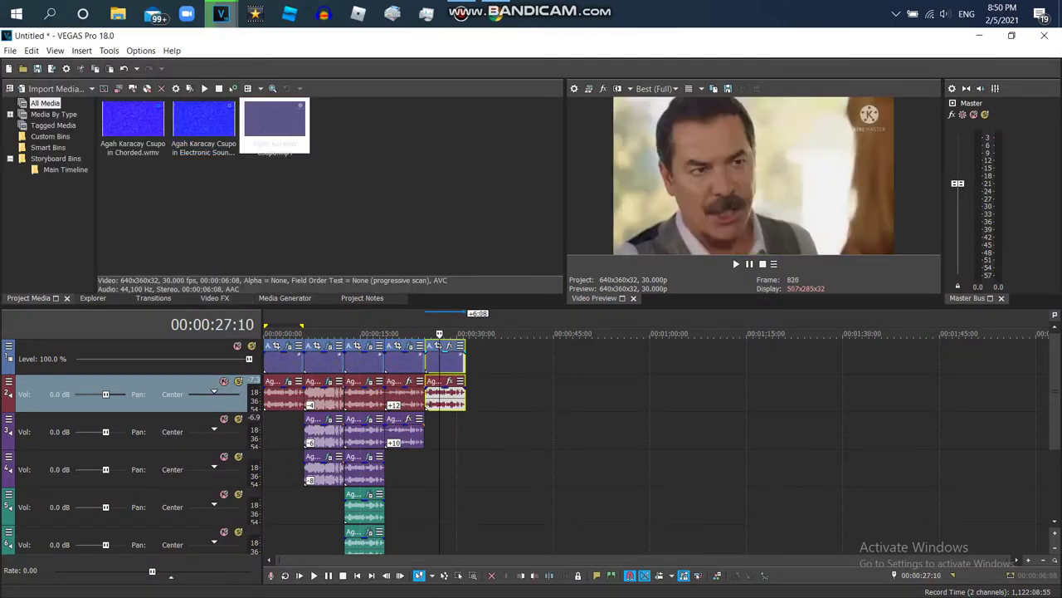
Step: Add the Effect and Pitch Shift plug-ins to the fifth clip's audio event and load a saved OrangeVocoder preset file
{"action": "left_click", "coordinate": [449, 381]}
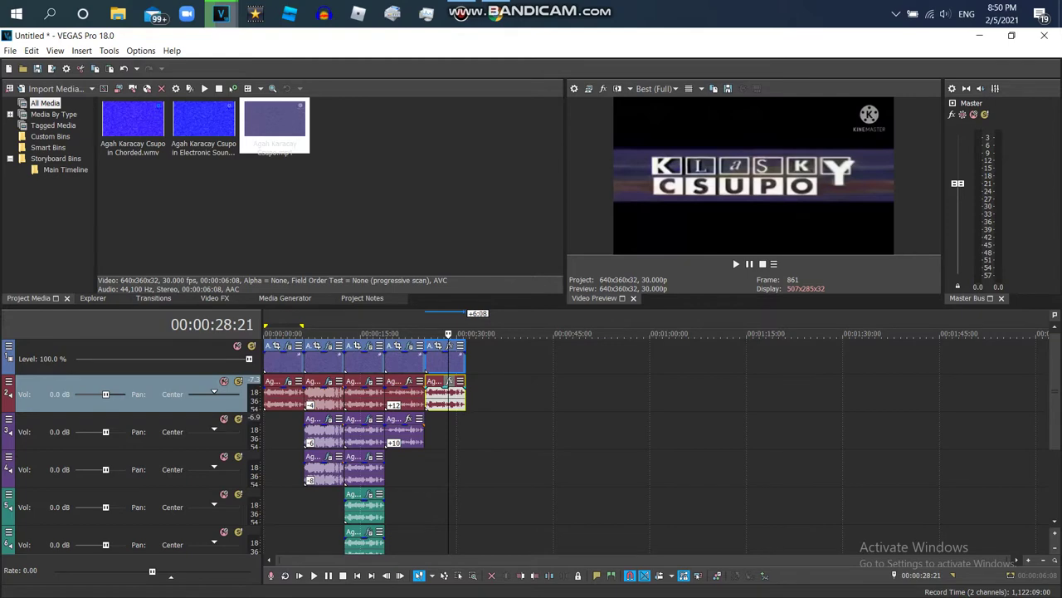
{"action": "left_click", "coordinate": [448, 381]}
{"action": "double_click", "coordinate": [291, 390]}
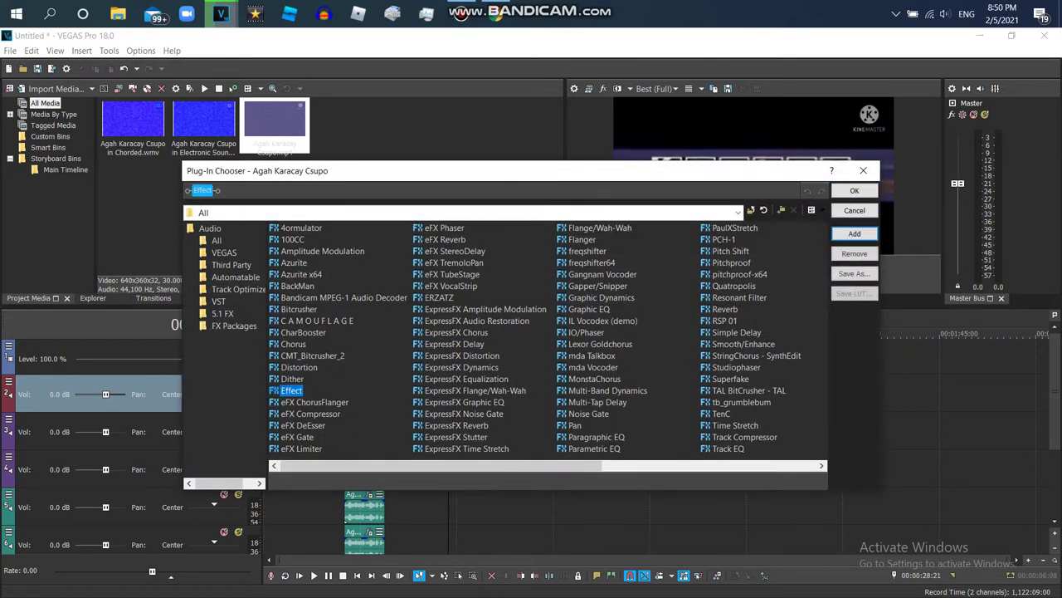
{"action": "left_click", "coordinate": [855, 191]}
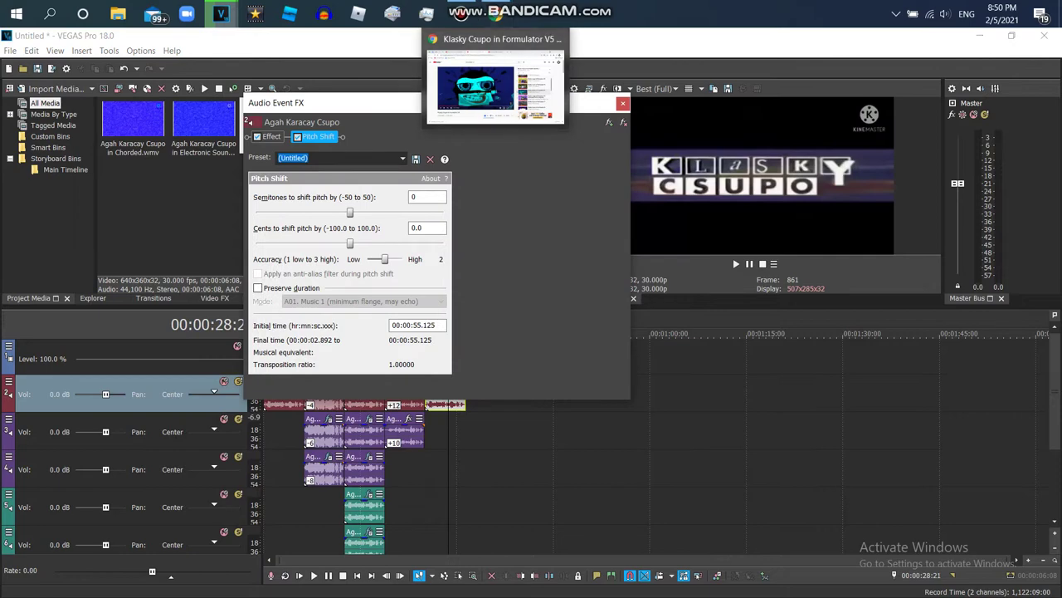
{"action": "left_click", "coordinate": [491, 158]}
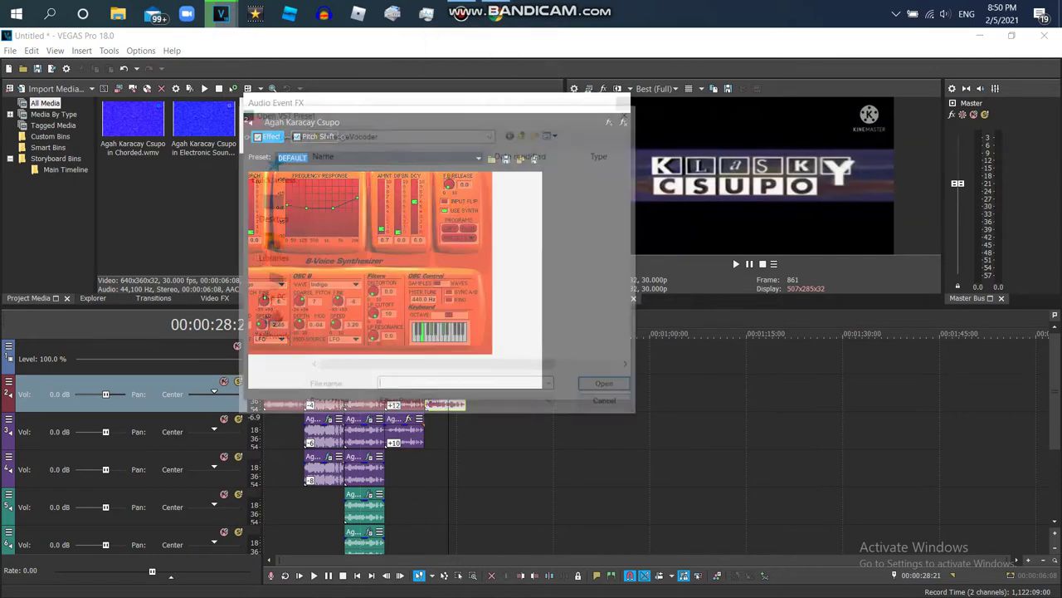
{"action": "double_click", "coordinate": [365, 220]}
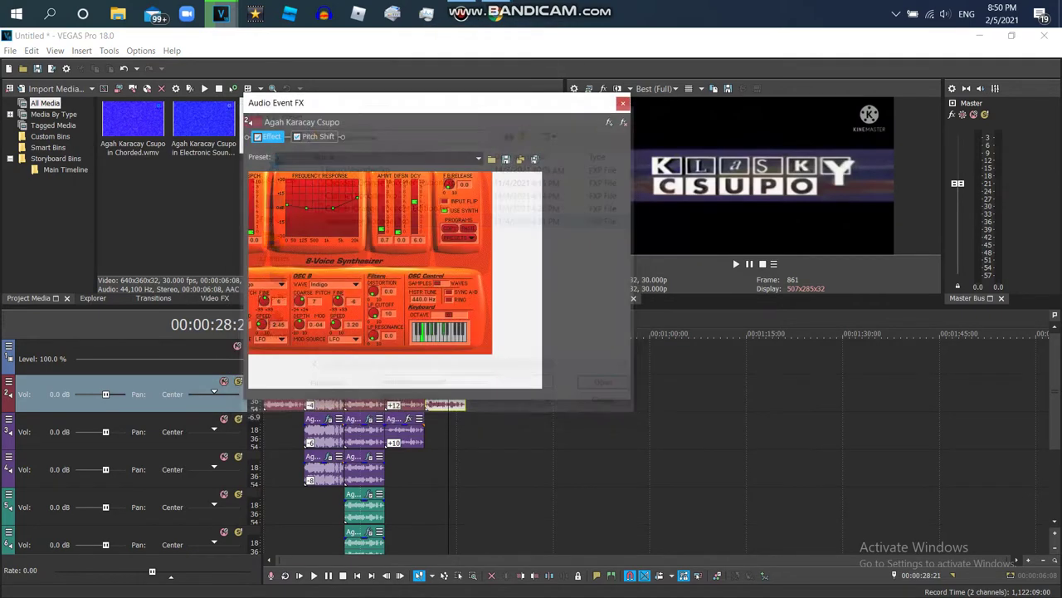
Step: Set Pitch Shift to -5 semitones with Preserve duration on and mode A19. Drums (tiny echo), and preview the fifth clip
{"action": "left_click", "coordinate": [318, 137]}
{"action": "left_click", "coordinate": [259, 288]}
{"action": "left_click", "coordinate": [364, 301]}
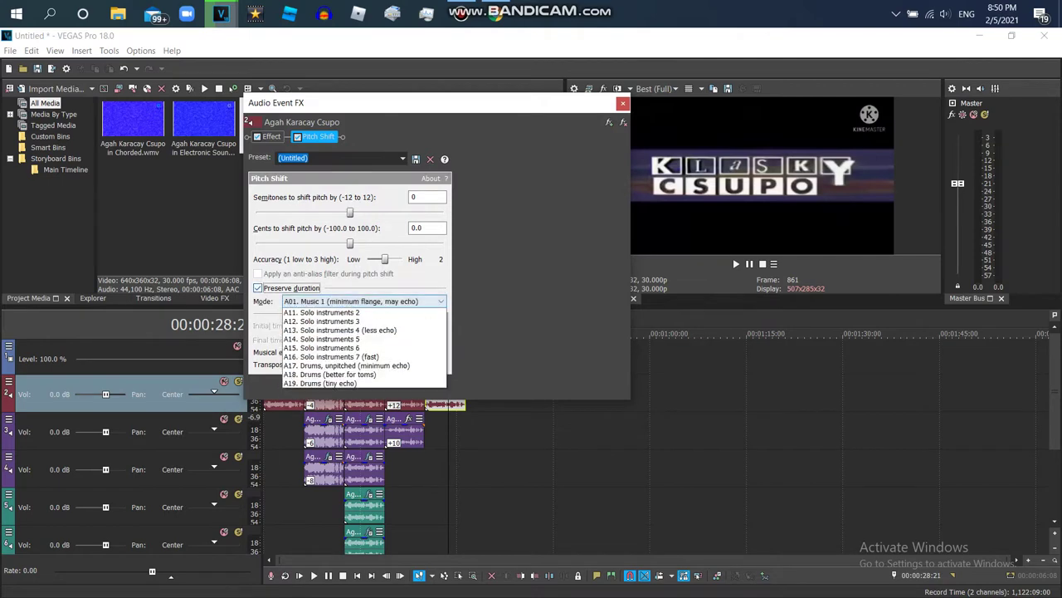
{"action": "left_click", "coordinate": [332, 472]}
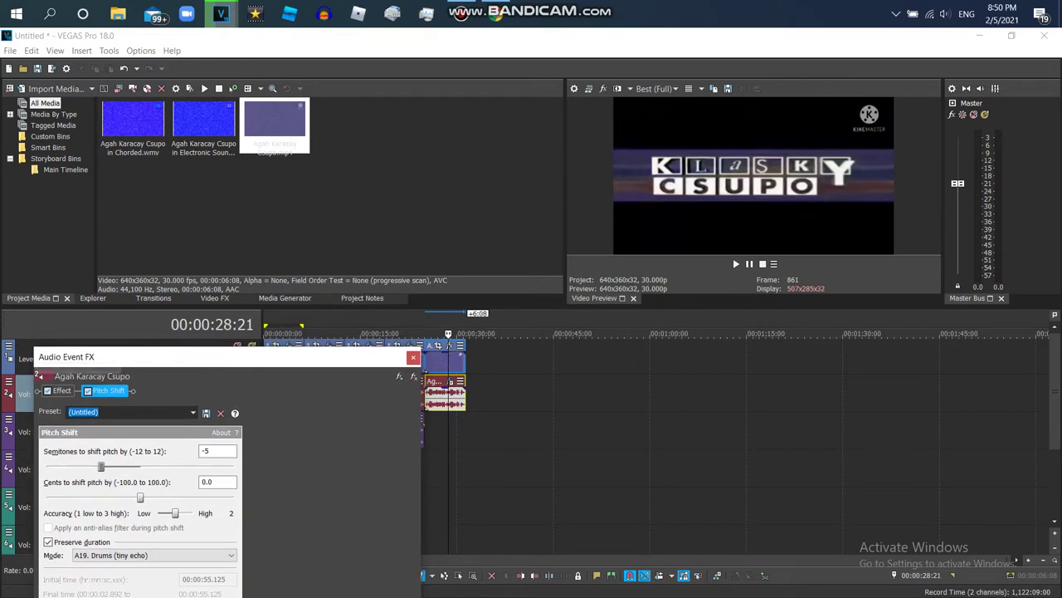
{"action": "left_click", "coordinate": [425, 333]}
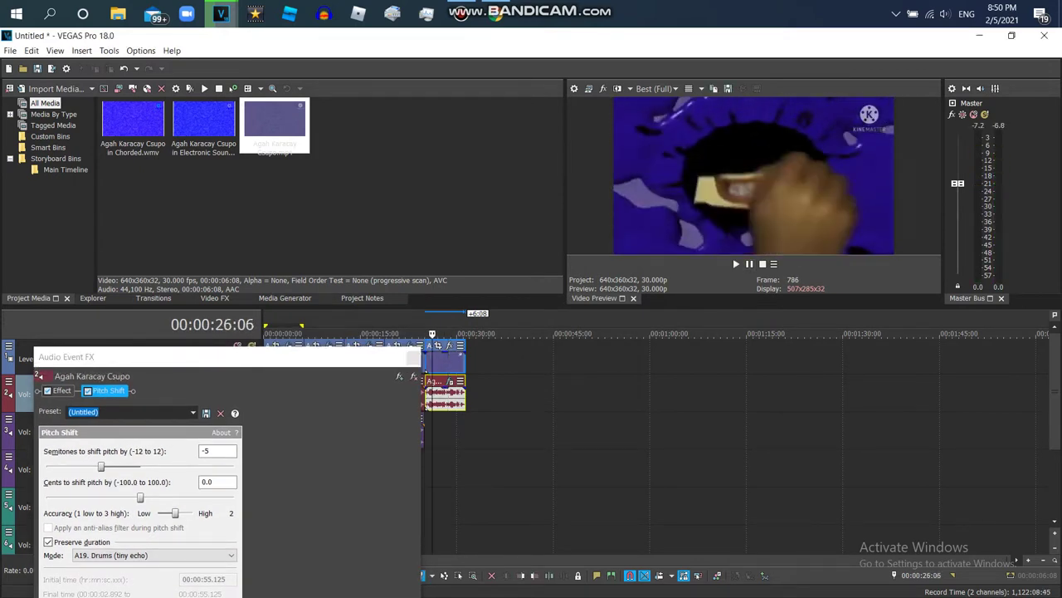
Step: Try the DEFAULT preset in the vocoder Effect and play the fifth clip from its start
{"action": "left_click", "coordinate": [63, 391]}
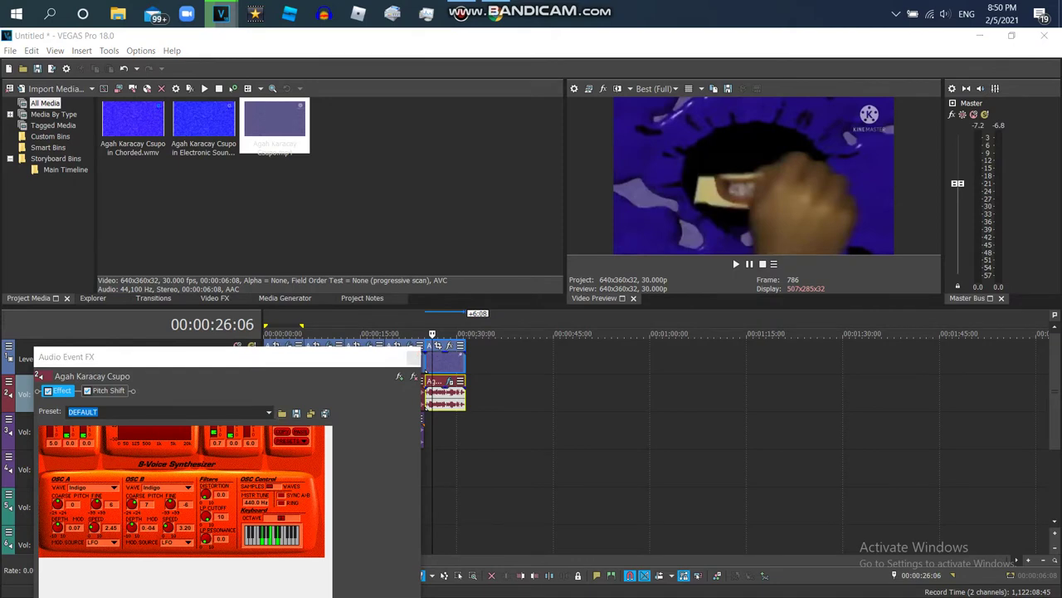
{"action": "left_click", "coordinate": [282, 413]}
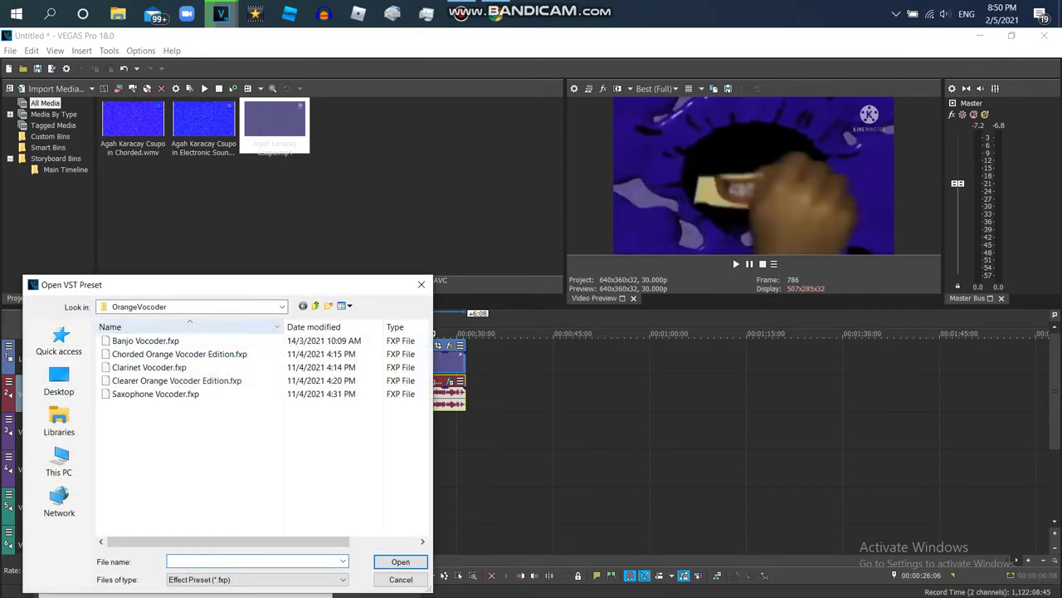
{"action": "left_click", "coordinate": [421, 284]}
{"action": "left_click", "coordinate": [268, 413]}
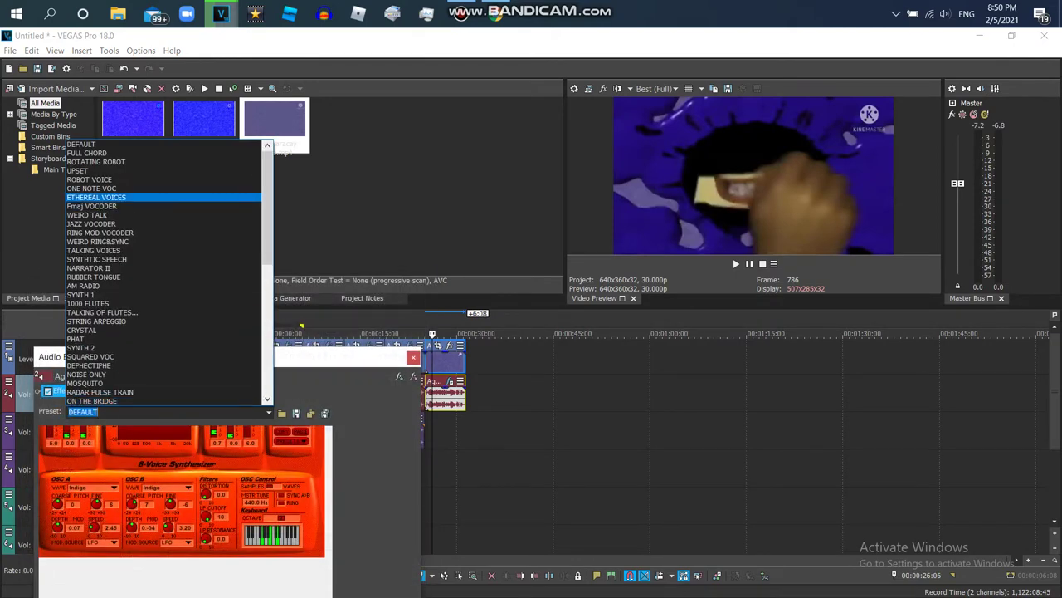
{"action": "left_click", "coordinate": [91, 143]}
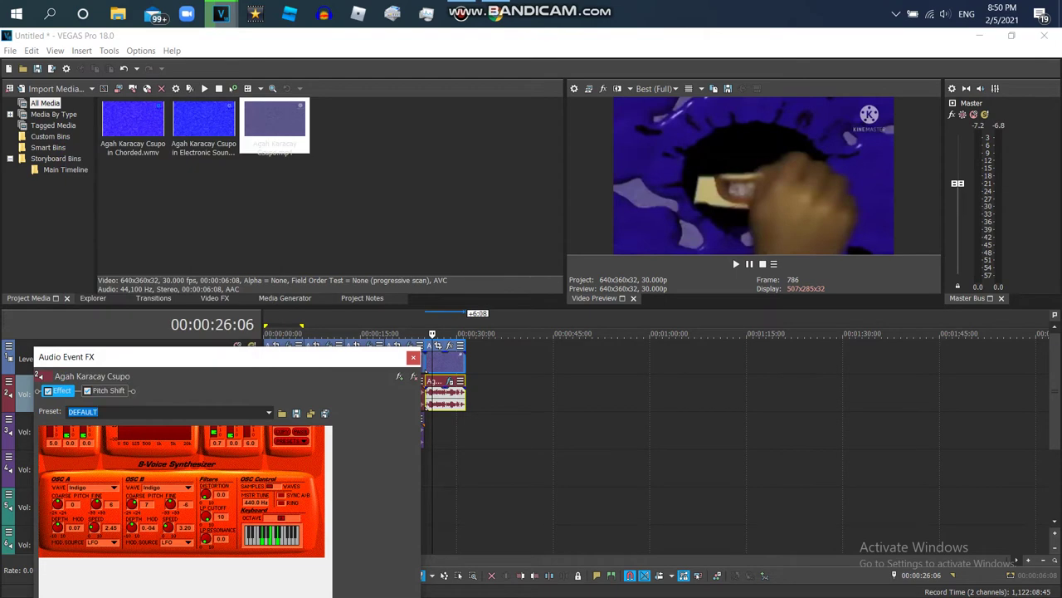
{"action": "left_click", "coordinate": [426, 395]}
{"action": "key", "text": "space"}
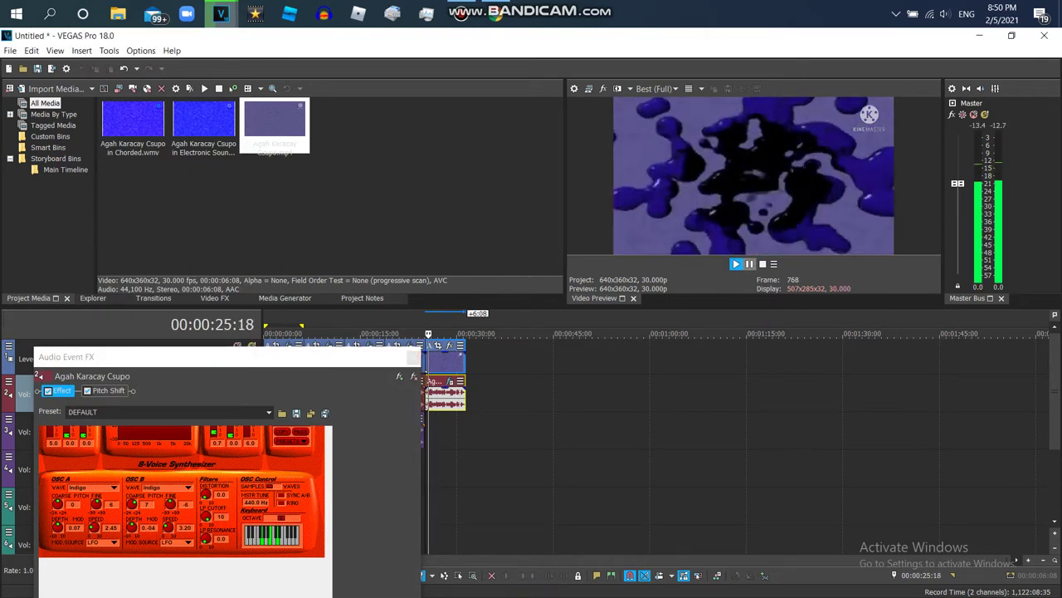
Step: Try Pitch Shift at -7 semitones during playback and return it to -5
{"action": "left_click", "coordinate": [109, 391]}
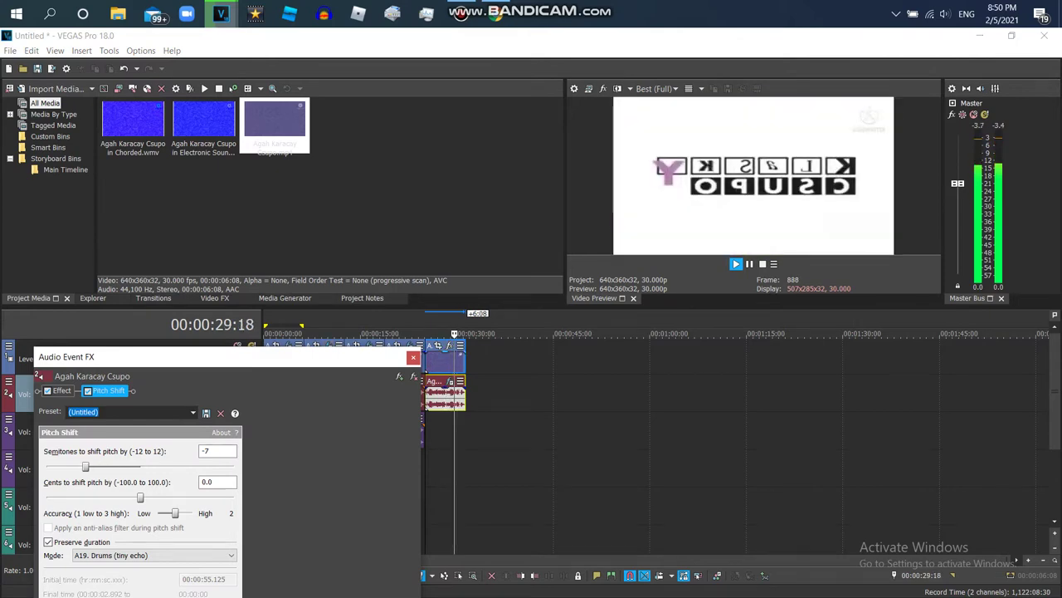
{"action": "left_click", "coordinate": [431, 395]}
{"action": "left_click_drag", "start_coordinate": [85, 467], "coordinate": [102, 466]}
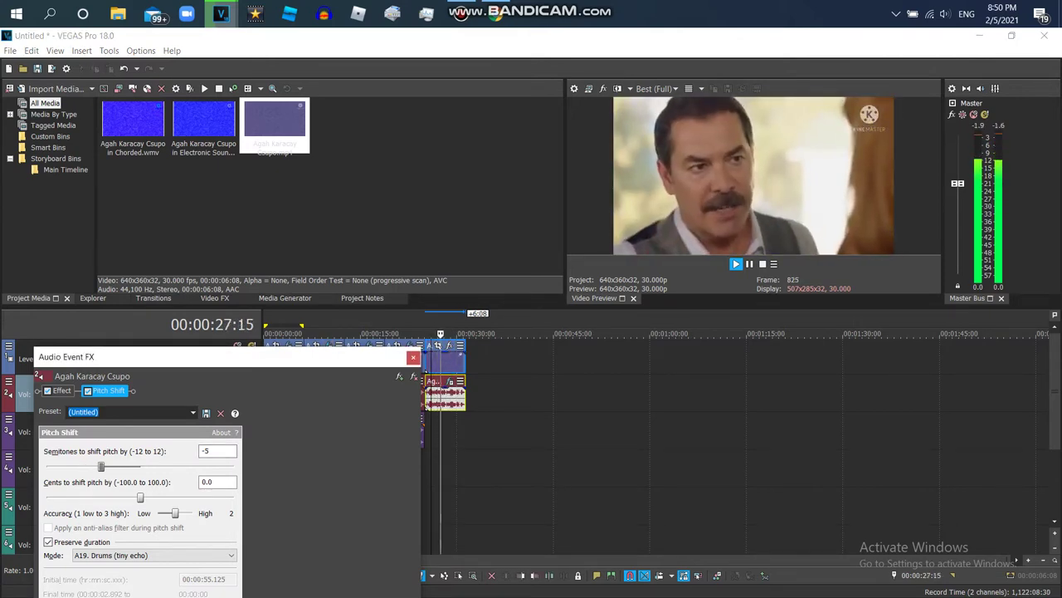
Step: Bypass Pitch Shift and listen to the fifth clip with only the vocoder Effect applied
{"action": "left_click", "coordinate": [61, 391]}
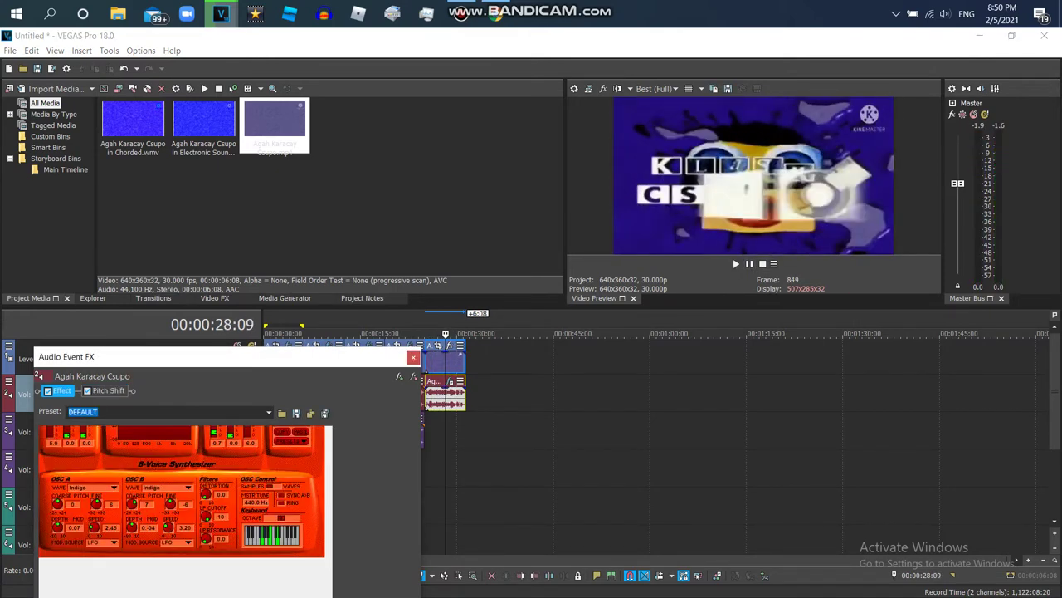
{"action": "left_click", "coordinate": [736, 264]}
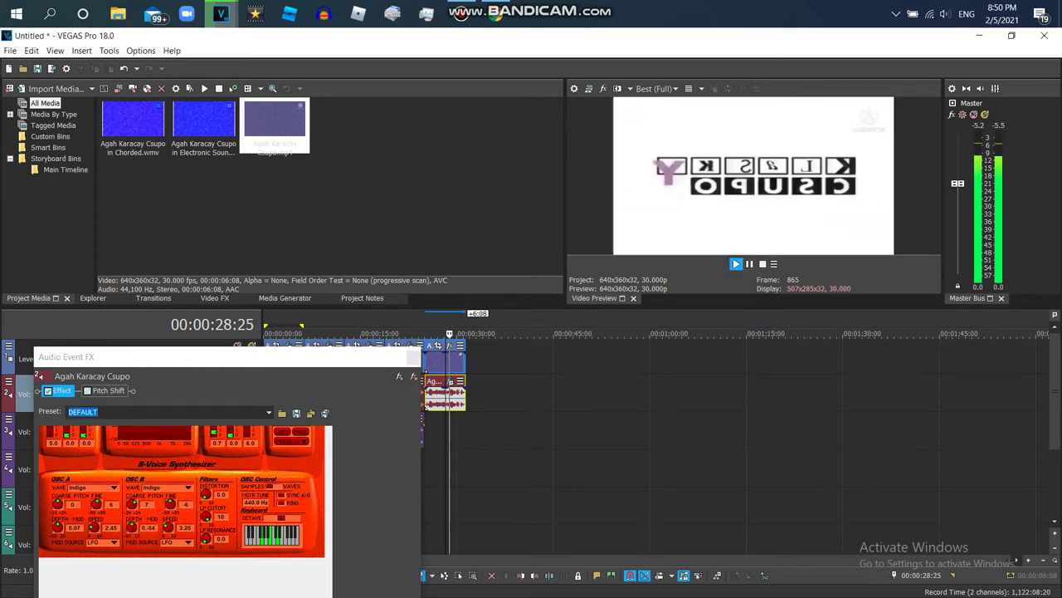
{"action": "left_click", "coordinate": [427, 397]}
{"action": "key", "text": "Return"}
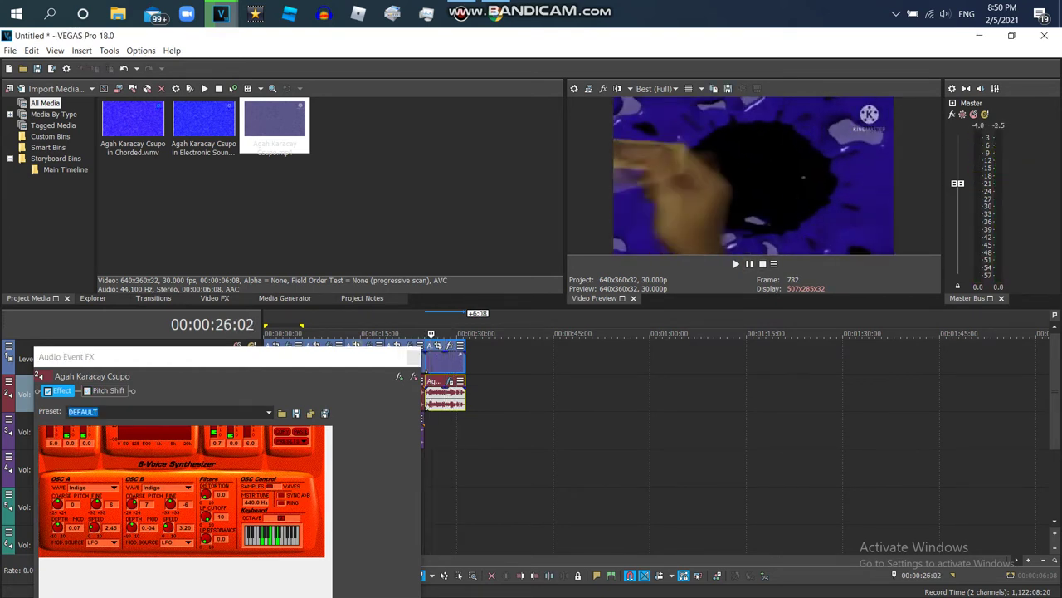
Step: Try the Default preset from further down the vocoder's preset list, re-enable Pitch Shift, and replay the fifth clip
{"action": "left_click", "coordinate": [269, 412]}
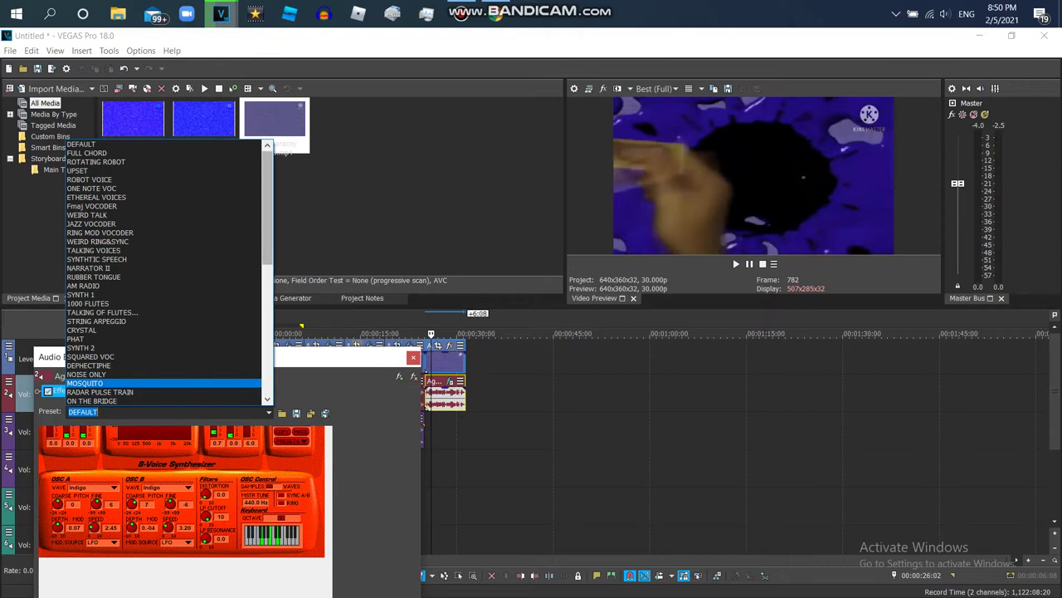
{"action": "left_click_drag", "start_coordinate": [268, 203], "coordinate": [267, 321]}
{"action": "left_click", "coordinate": [224, 313]}
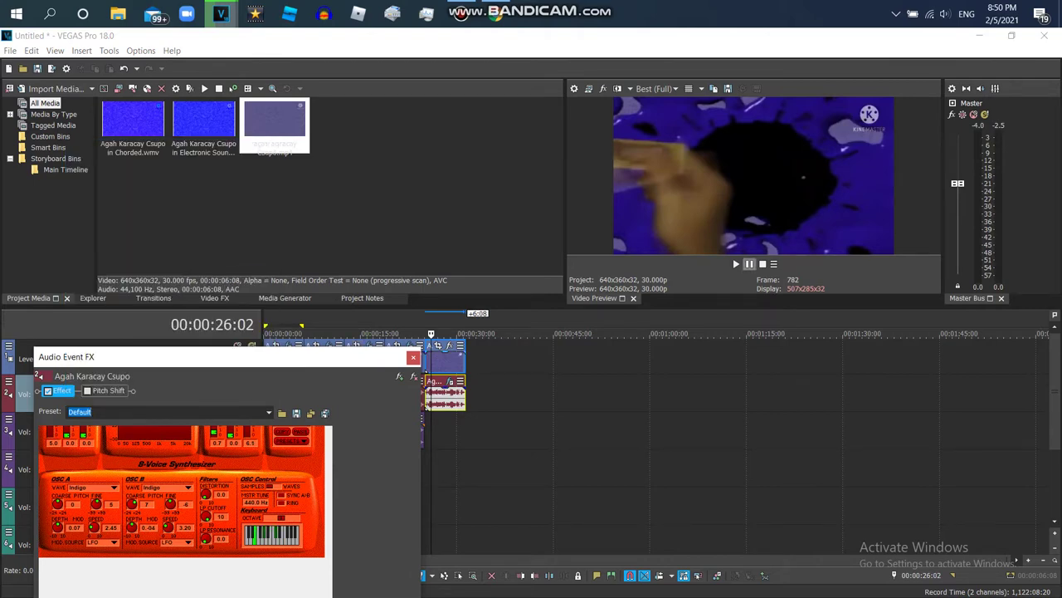
{"action": "left_click", "coordinate": [736, 264]}
{"action": "left_click", "coordinate": [87, 390]}
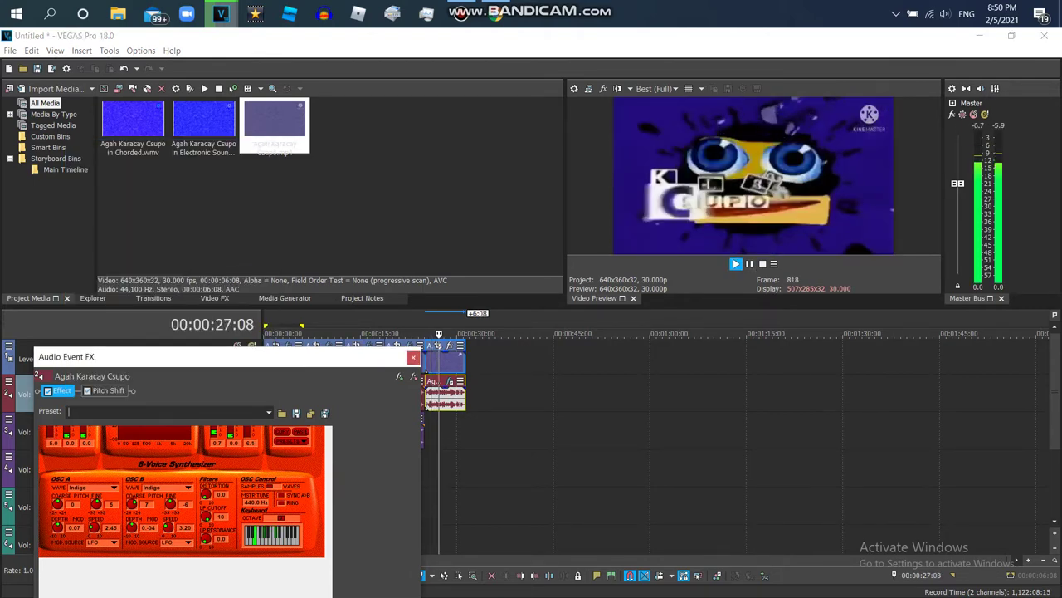
{"action": "left_click", "coordinate": [426, 397]}
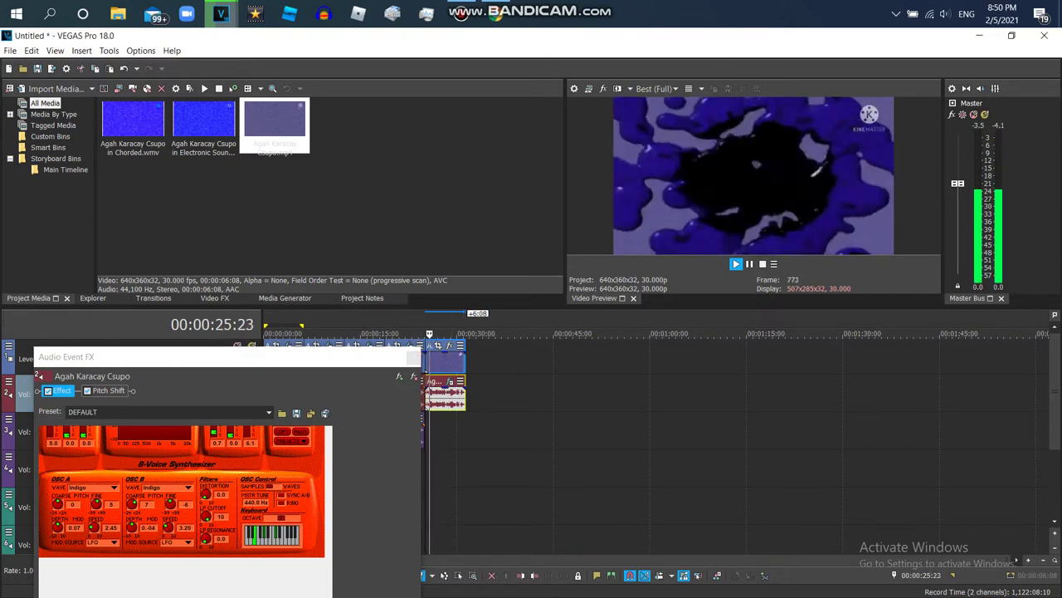
Step: Check the Pitch Shift settings and compare the sound with the Klasky Csupo in Formulator V5 reference video
{"action": "left_click", "coordinate": [109, 390]}
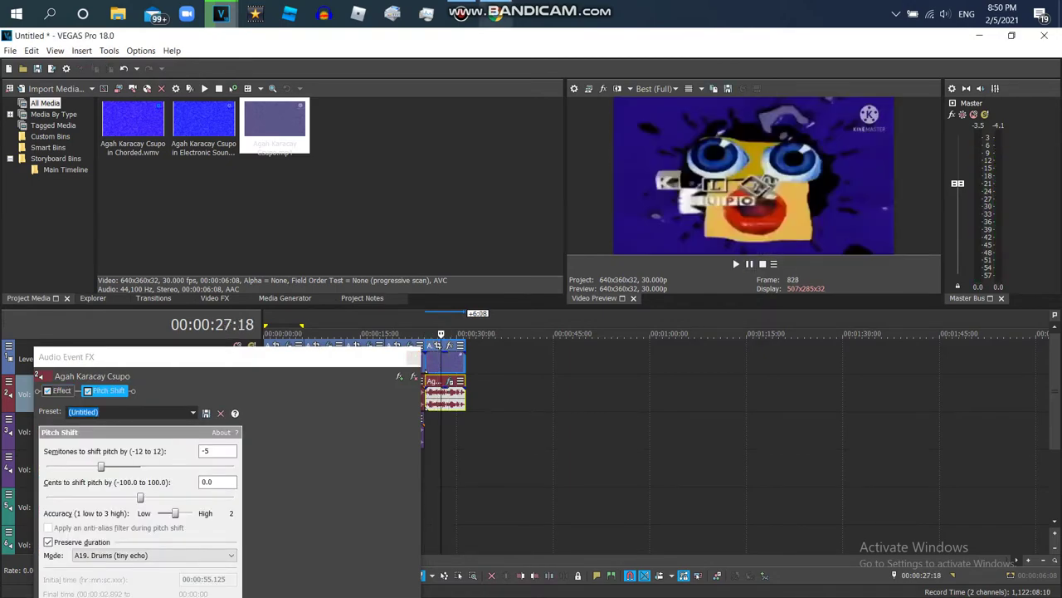
{"action": "key", "text": "alt+Tab"}
{"action": "key", "text": "space"}
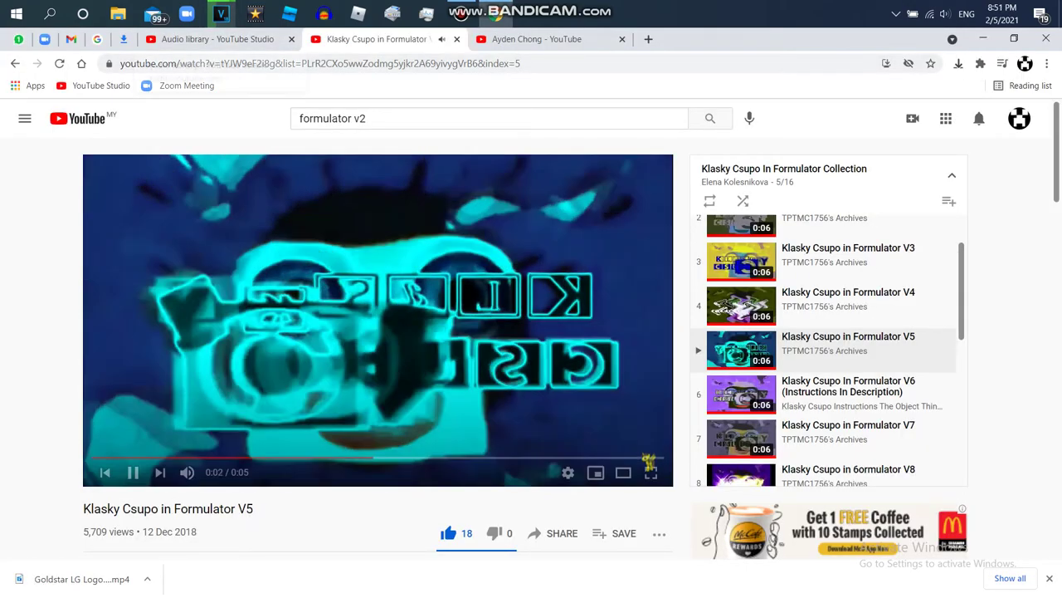
{"action": "mouse_move", "coordinate": [221, 13]}
{"action": "left_click", "coordinate": [73, 70]}
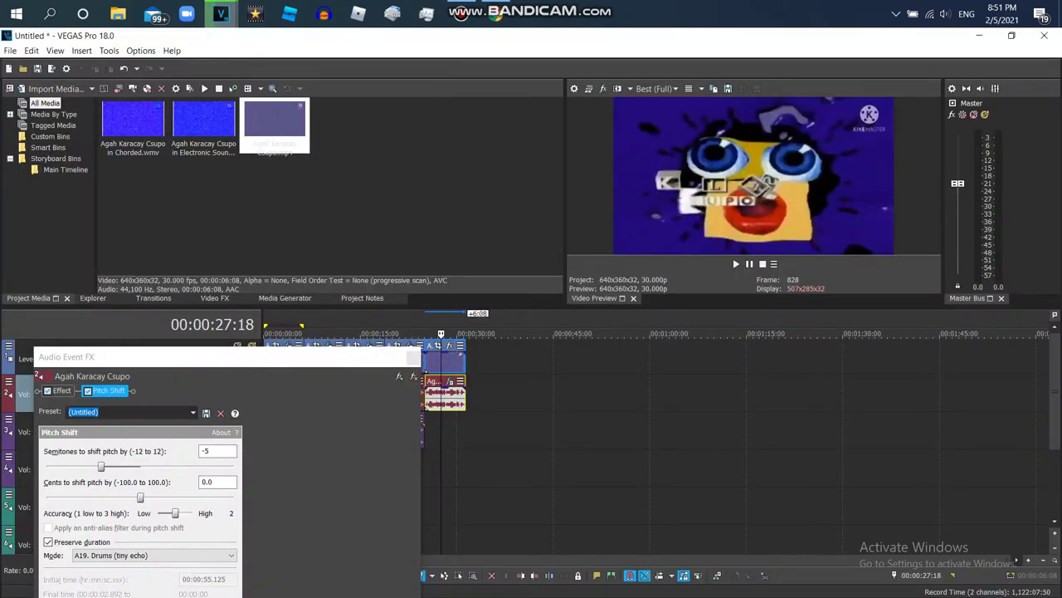
Step: Apply the FULL CHORD preset to the vocoder Effect, play back the fifth clip, and close the audio effects window
{"action": "left_click", "coordinate": [61, 390]}
{"action": "left_click", "coordinate": [268, 412]}
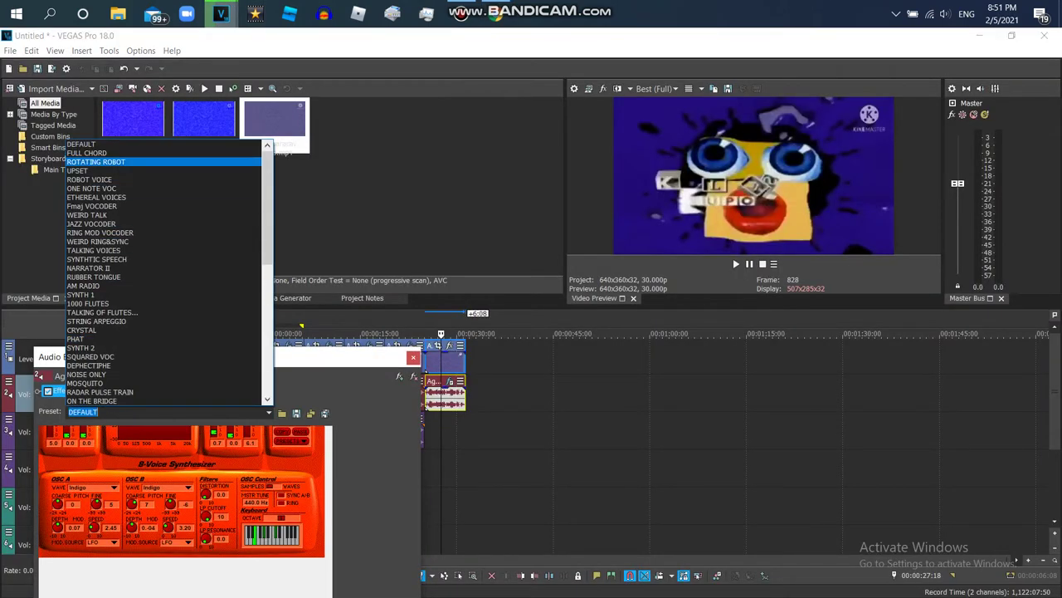
{"action": "left_click", "coordinate": [83, 151]}
{"action": "left_click", "coordinate": [736, 264]}
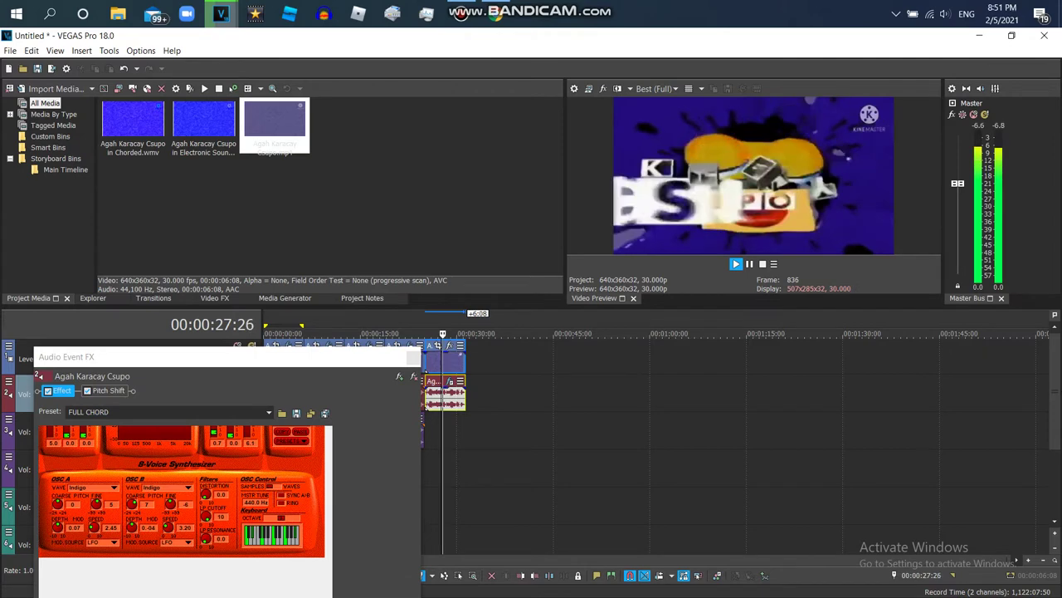
{"action": "left_click", "coordinate": [427, 399]}
{"action": "left_click", "coordinate": [413, 356]}
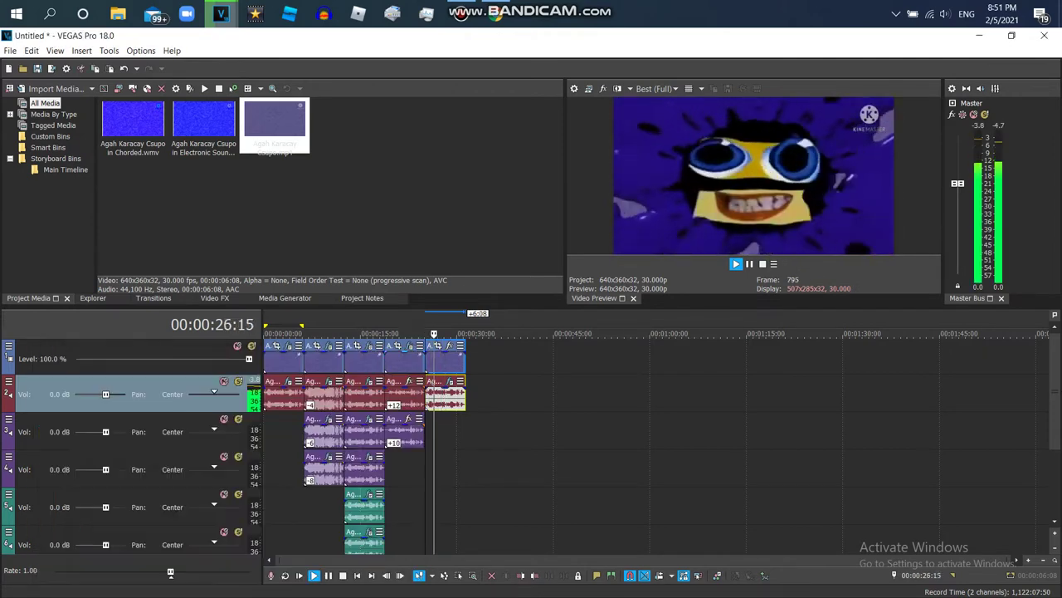
{"action": "left_click", "coordinate": [749, 264]}
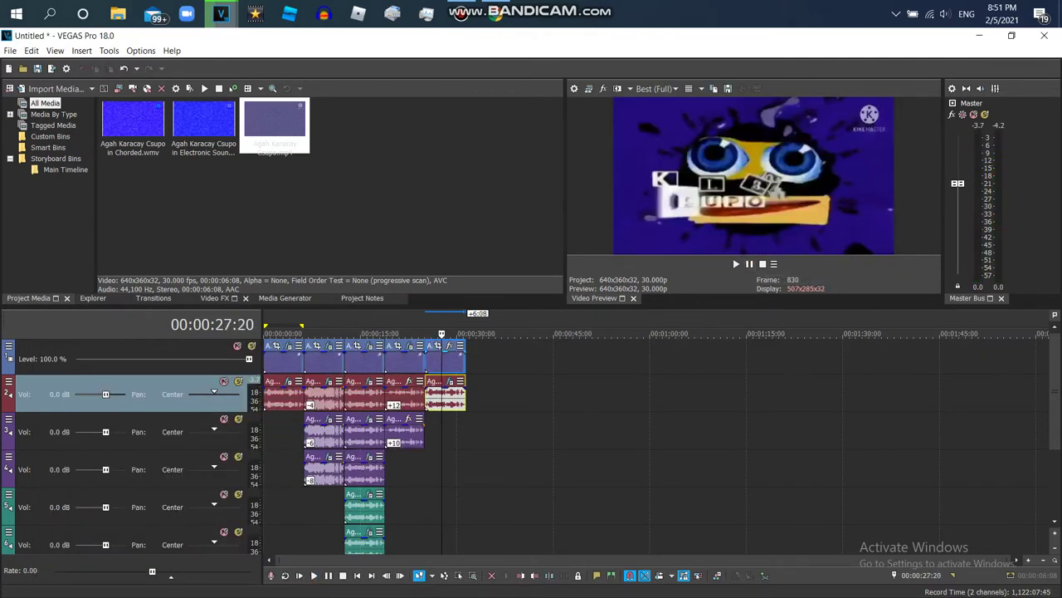
Step: Apply the Dunaj Flip effect's Flip Horizontally preset to the fifth video clip on the timeline
{"action": "left_click", "coordinate": [214, 298]}
{"action": "left_click_drag", "start_coordinate": [167, 259], "coordinate": [166, 238]}
{"action": "scroll", "coordinate": [83, 217], "scroll_direction": "up", "scroll_amount": 15}
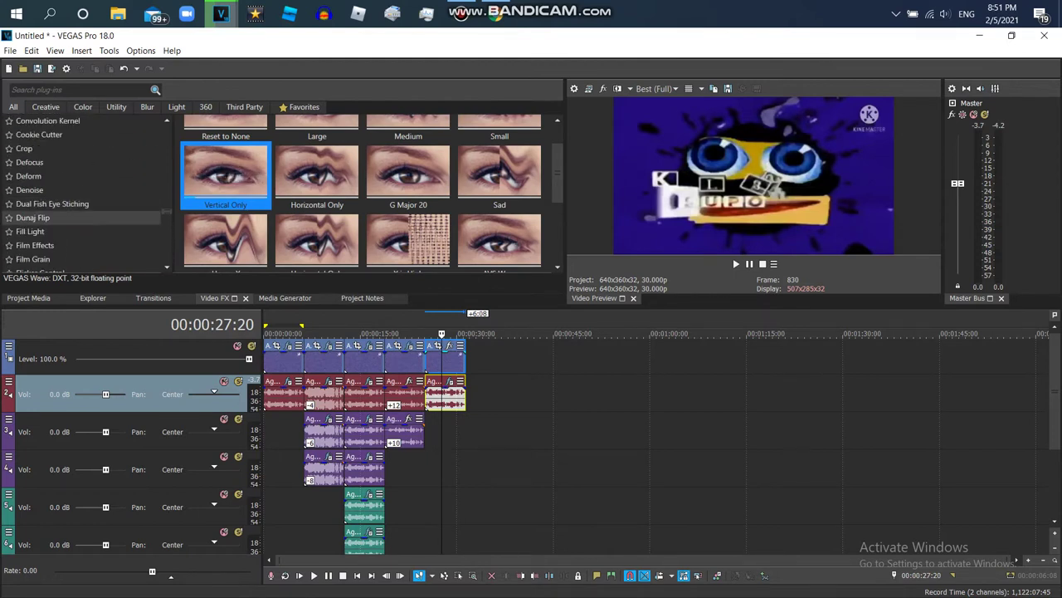
{"action": "left_click", "coordinate": [83, 217]}
{"action": "left_click_drag", "start_coordinate": [226, 153], "coordinate": [445, 359]}
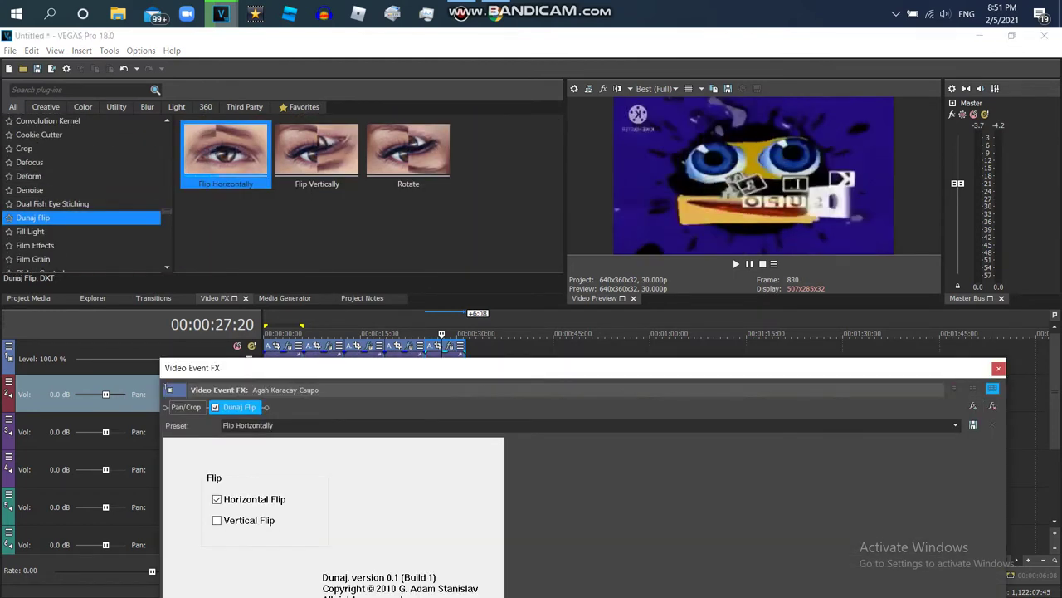
Step: Add Gradient Map with the Reset to None preset to the fifth clip, set an opaque cyan middle point and opaque black end point, and play it
{"action": "scroll", "coordinate": [83, 219], "scroll_direction": "down", "scroll_amount": 3}
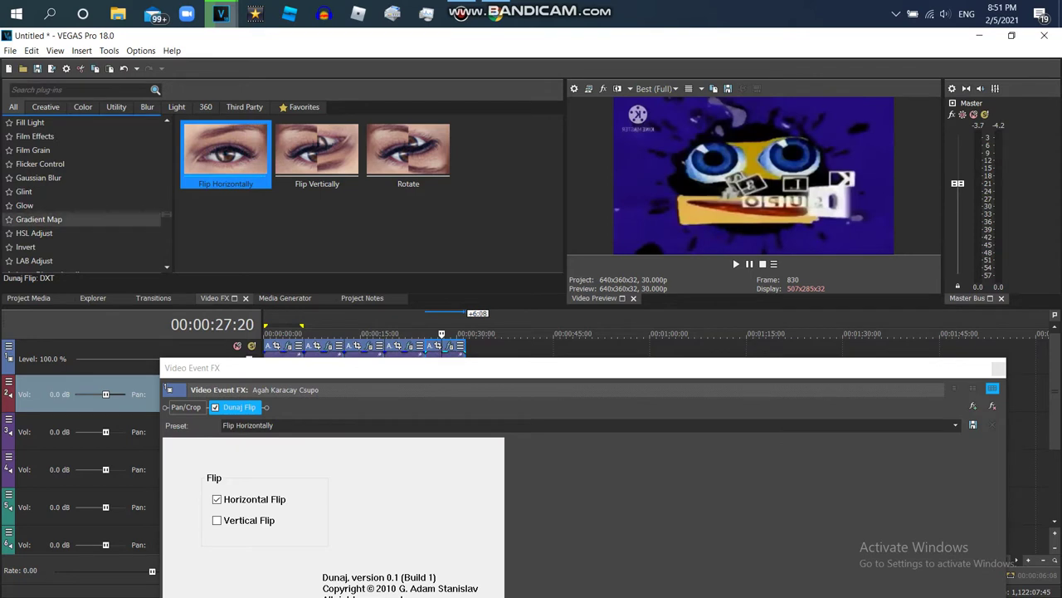
{"action": "left_click", "coordinate": [39, 219]}
{"action": "left_click_drag", "start_coordinate": [226, 153], "coordinate": [445, 350]}
{"action": "left_click", "coordinate": [210, 491]}
{"action": "left_click_drag", "start_coordinate": [179, 533], "coordinate": [408, 535]}
{"action": "left_click", "coordinate": [210, 490]}
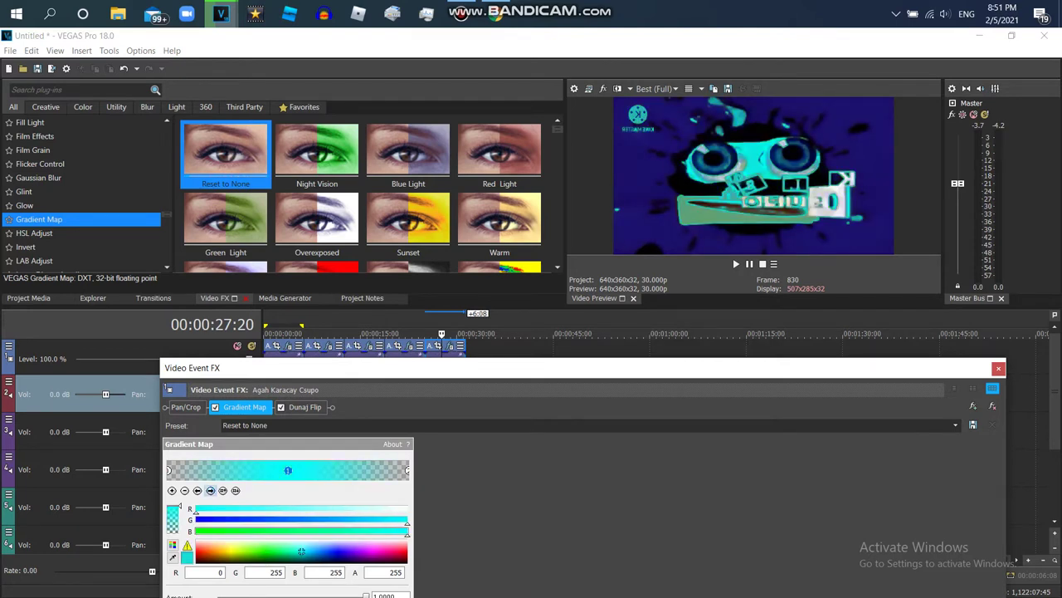
{"action": "left_click_drag", "start_coordinate": [180, 533], "coordinate": [179, 505]}
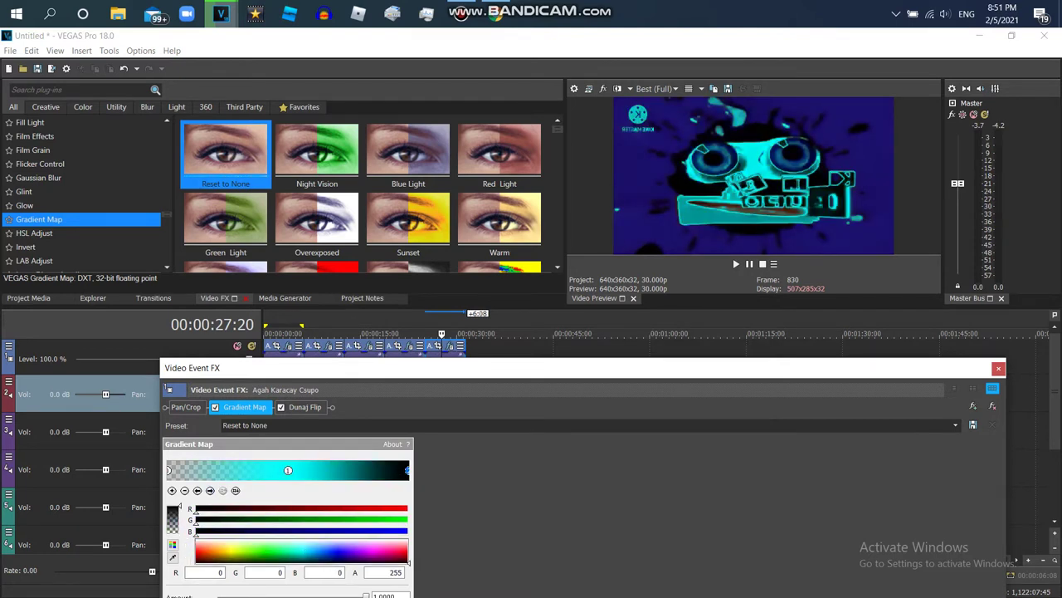
{"action": "left_click", "coordinate": [998, 368]}
{"action": "key", "text": "space"}
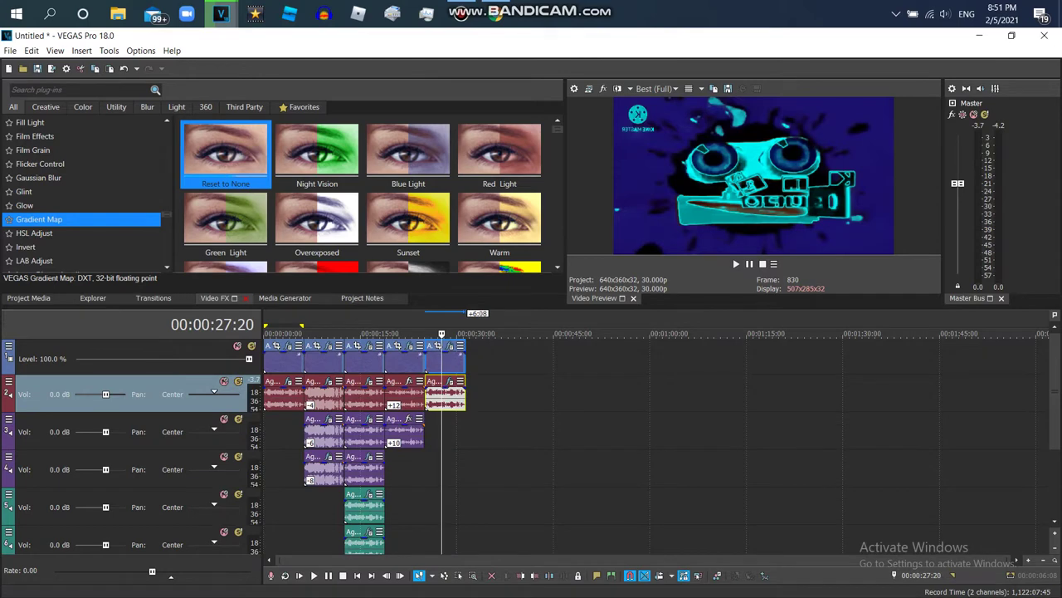
{"action": "left_click", "coordinate": [171, 572]}
{"action": "key", "text": "alt+1"}
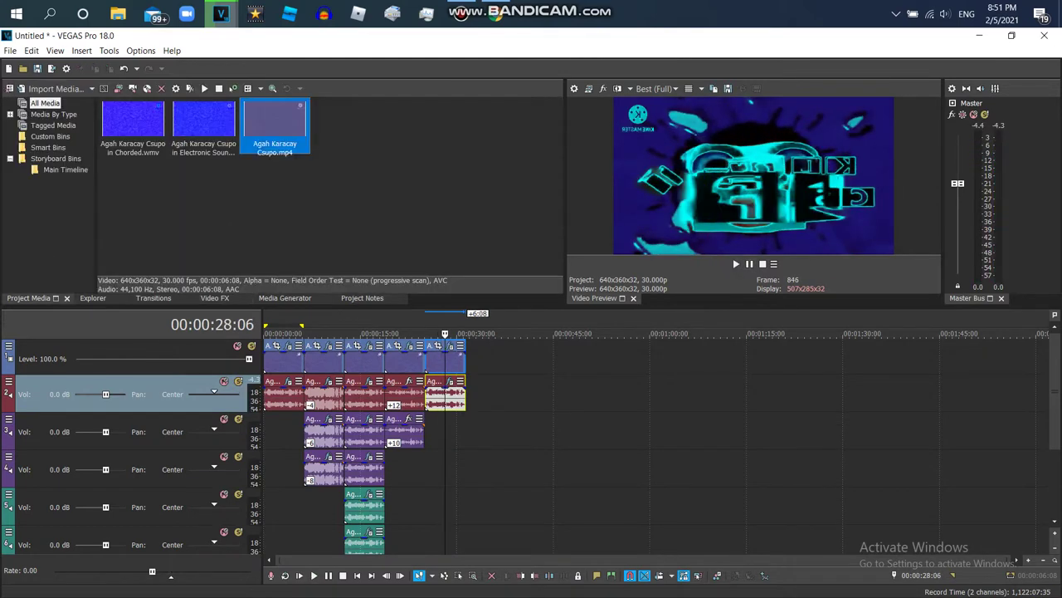
{"action": "left_click_drag", "start_coordinate": [275, 125], "coordinate": [466, 359]}
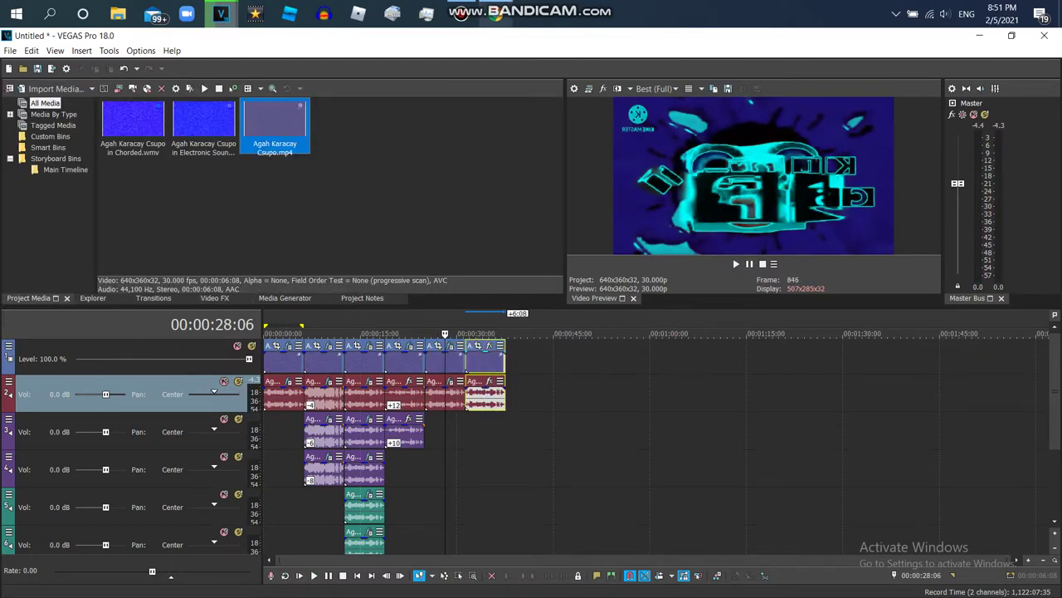
Step: Switch to Chrome, pause the Klasky Csupo In Formulator V6 reference video, and browse the uploads on the channel open in the other tab
{"action": "left_click", "coordinate": [495, 14]}
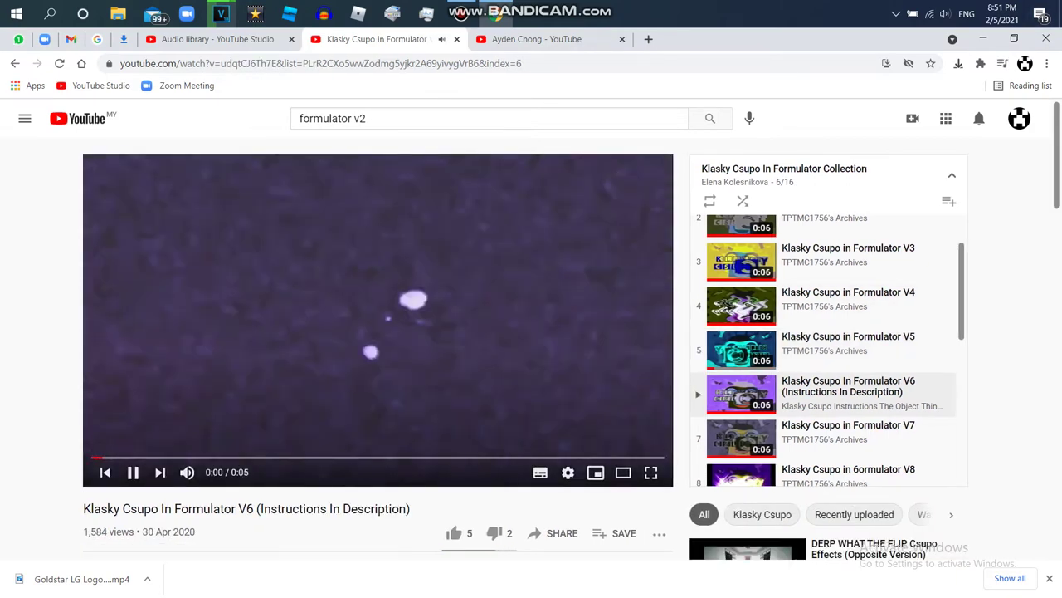
{"action": "key", "text": "space"}
{"action": "left_click", "coordinate": [537, 39]}
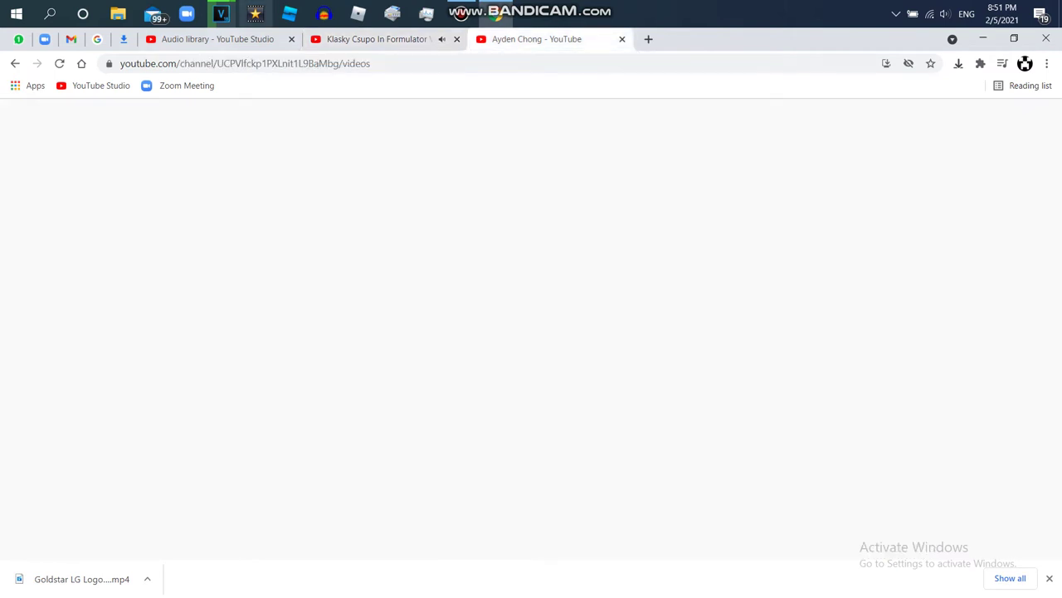
{"action": "left_click", "coordinate": [118, 13]}
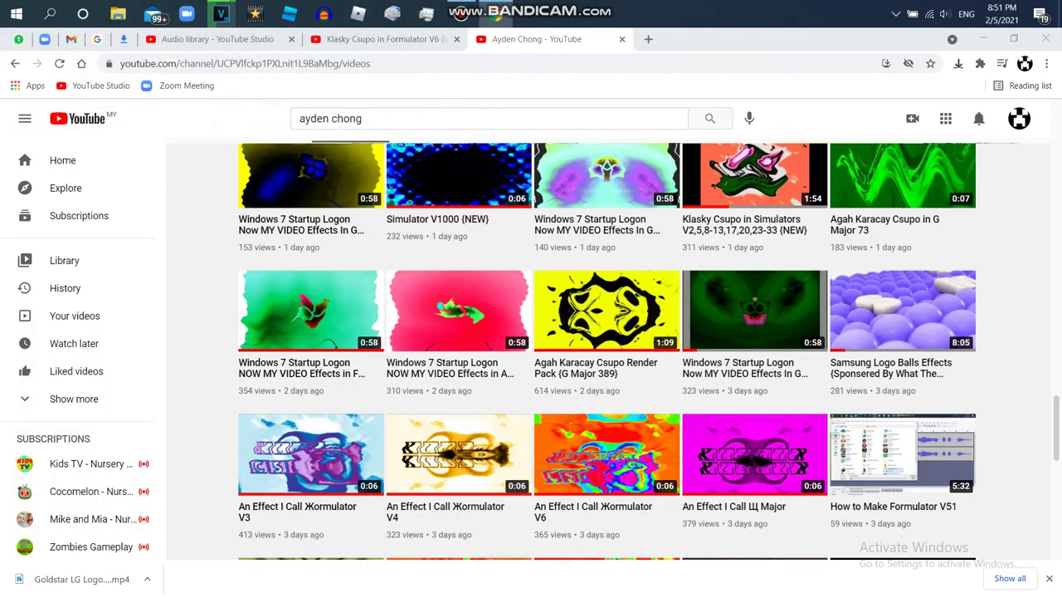
{"action": "scroll", "coordinate": [606, 332], "scroll_direction": "down", "scroll_amount": 2}
{"action": "scroll", "coordinate": [301, 517], "scroll_direction": "down", "scroll_amount": 1}
Step: Open the text file Effects That Needed For Making G Majors from the Scripts folder on drive D and maximize it
{"action": "key", "text": "super+e"}
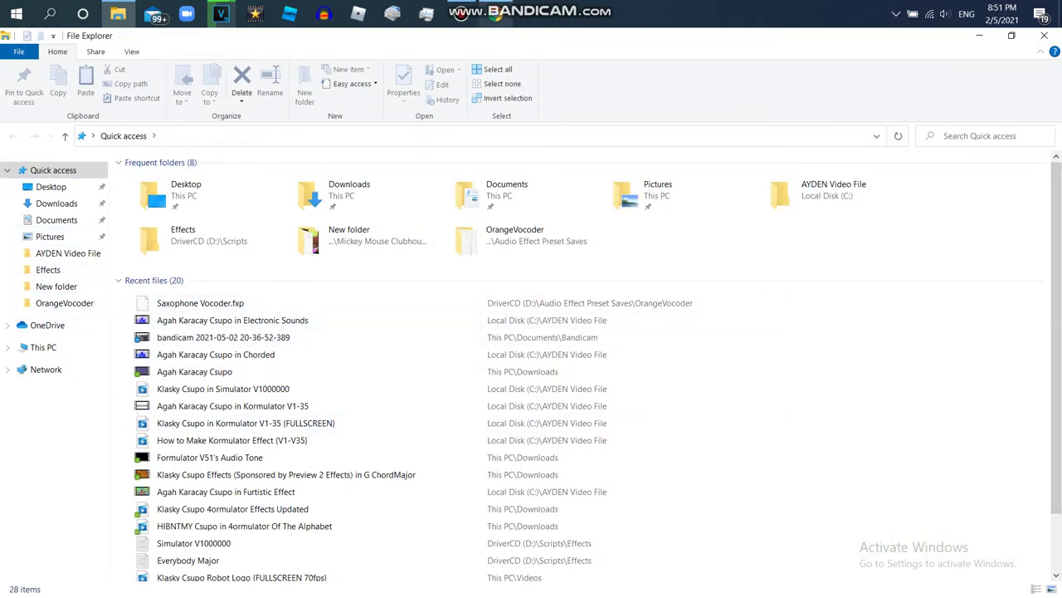
{"action": "left_click", "coordinate": [8, 347]}
{"action": "left_click", "coordinate": [60, 497]}
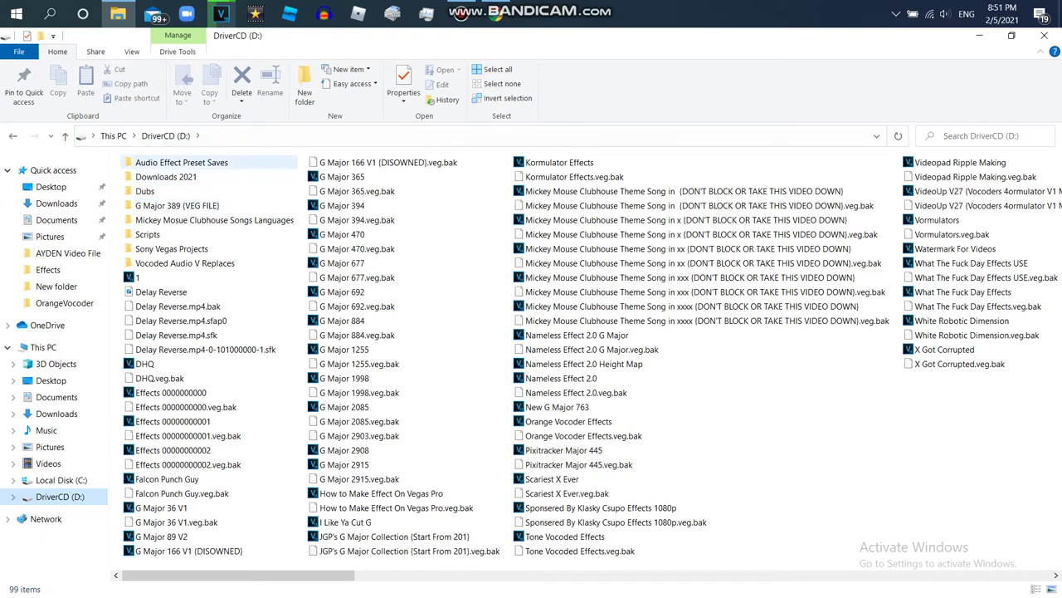
{"action": "double_click", "coordinate": [148, 234]}
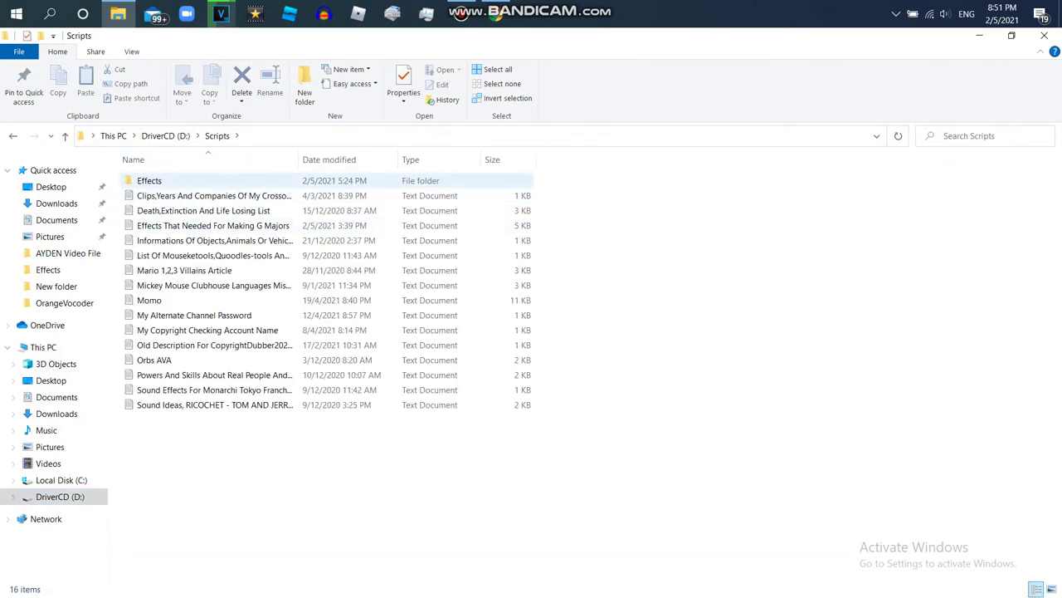
{"action": "left_click", "coordinate": [213, 225]}
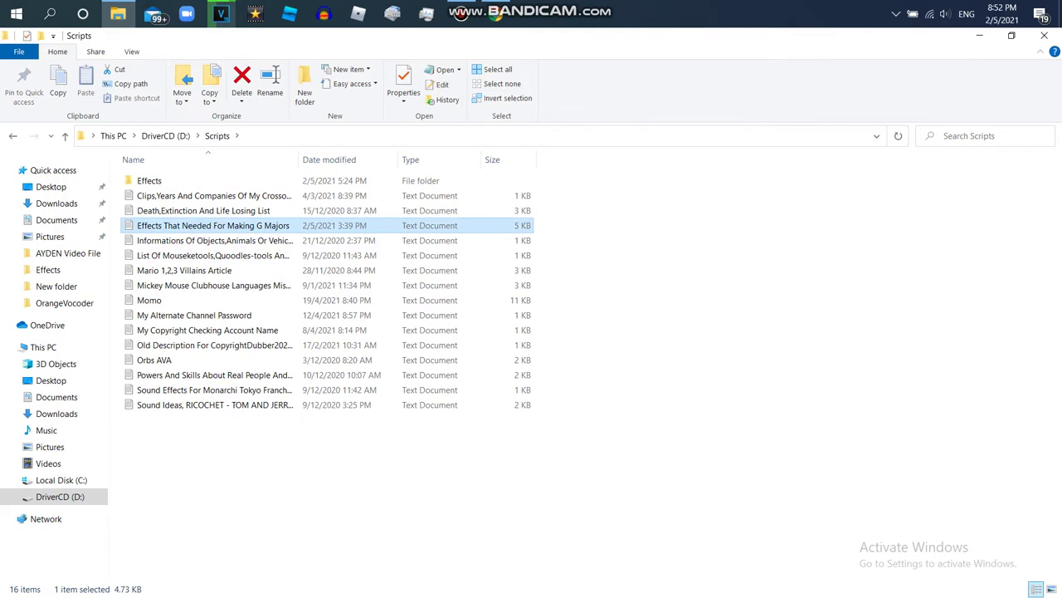
{"action": "double_click", "coordinate": [213, 226]}
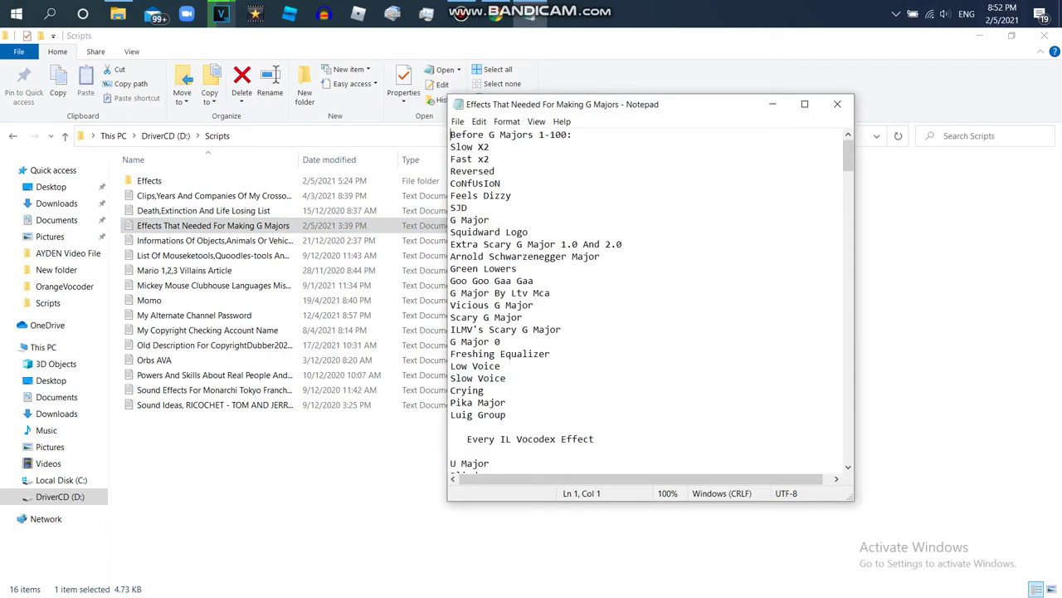
{"action": "left_click", "coordinate": [805, 105]}
Step: Add the line "Saxophone Vocoder" below Chorded Orange Vocoder in the Before 101-200 list
{"action": "scroll", "coordinate": [531, 315], "scroll_direction": "down", "scroll_amount": 14}
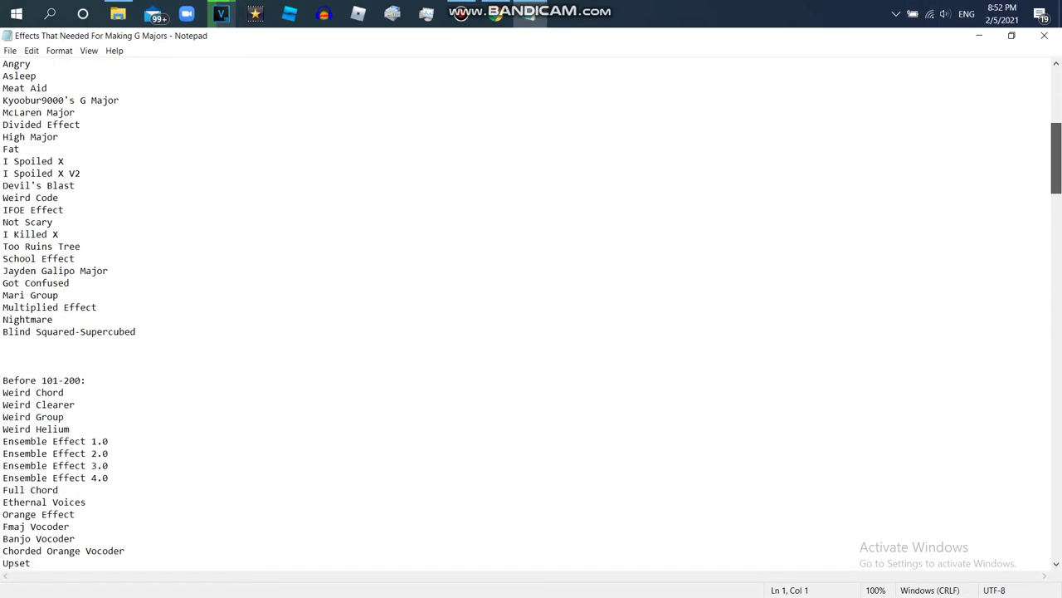
{"action": "scroll", "coordinate": [531, 315], "scroll_direction": "down", "scroll_amount": 2}
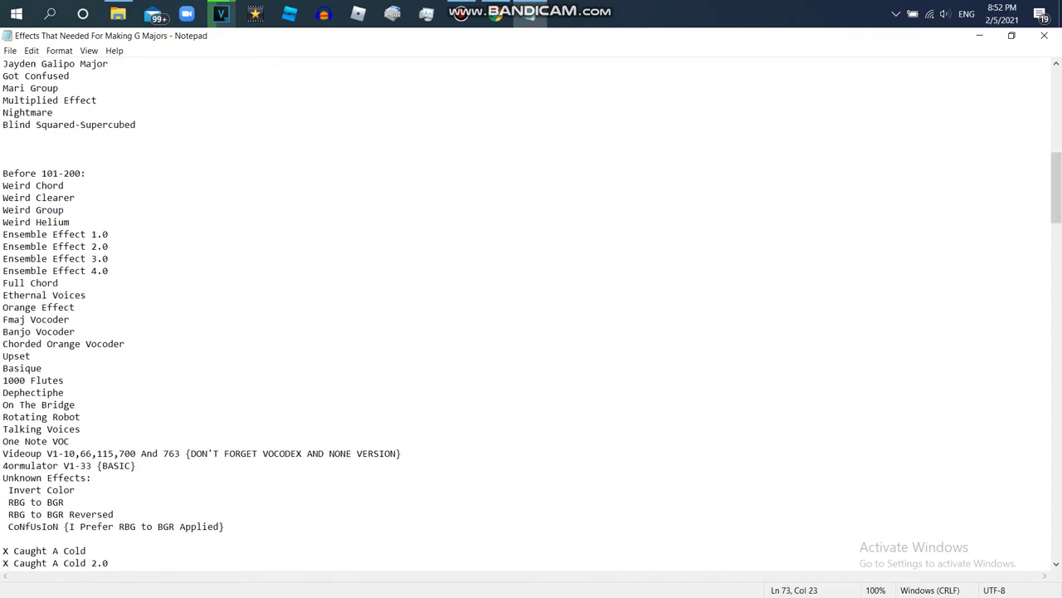
{"action": "key", "text": "Return"}
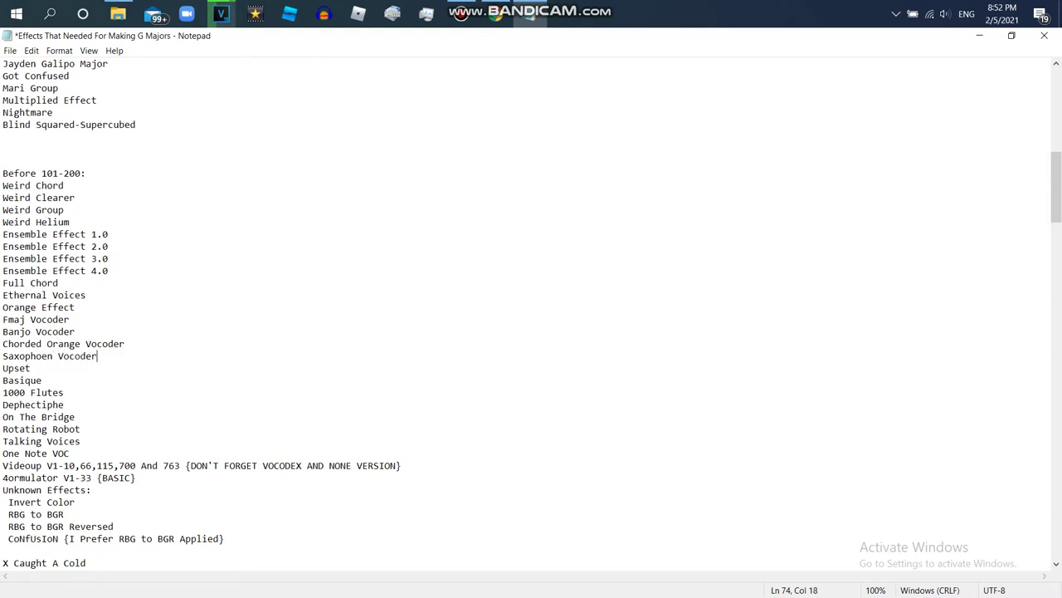
{"action": "type", "text": "ne"}
Step: Add the line "Flute Of God" below Music Effect in the effects list
{"action": "scroll", "coordinate": [531, 315], "scroll_direction": "down", "scroll_amount": 5}
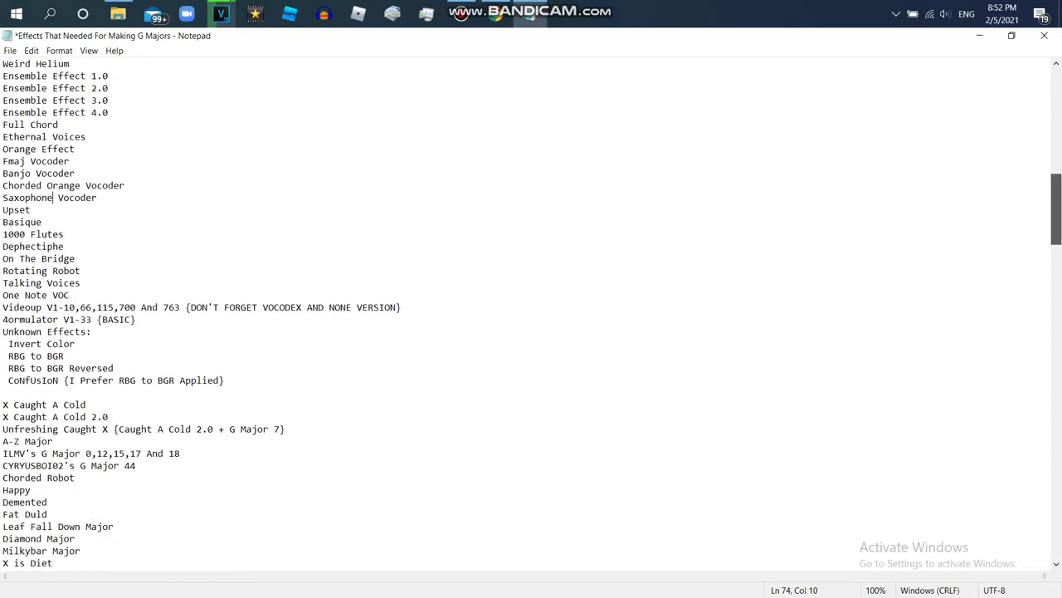
{"action": "scroll", "coordinate": [531, 315], "scroll_direction": "down", "scroll_amount": 4}
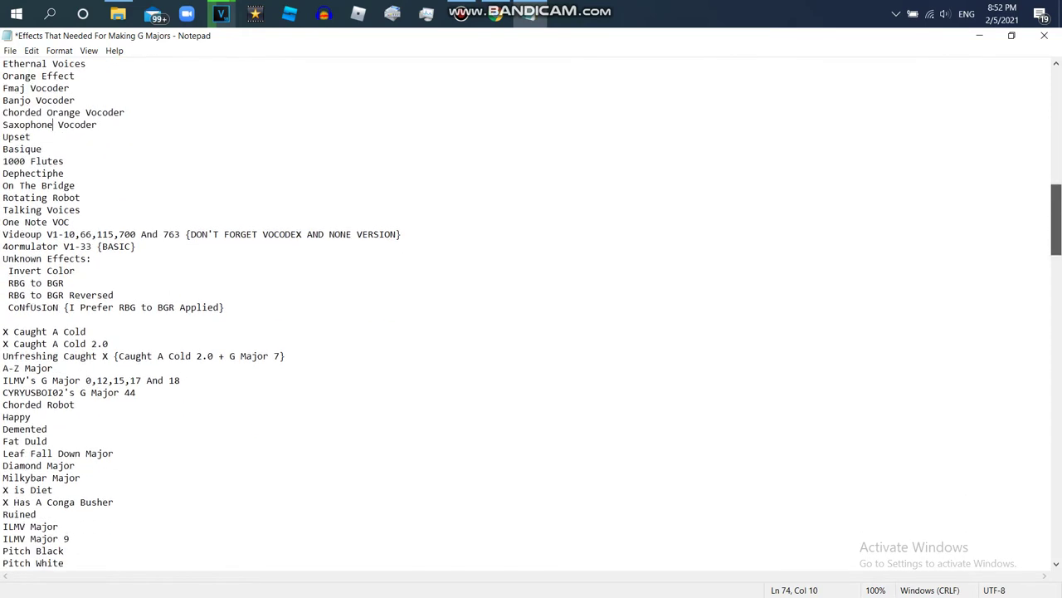
{"action": "scroll", "coordinate": [531, 315], "scroll_direction": "down", "scroll_amount": 3}
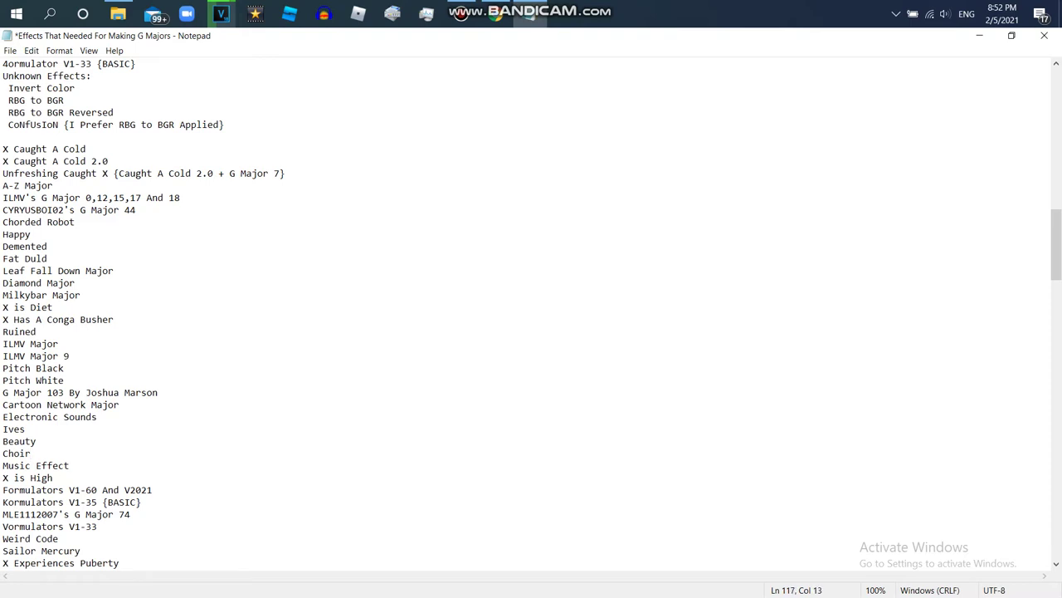
{"action": "key", "text": "Return"}
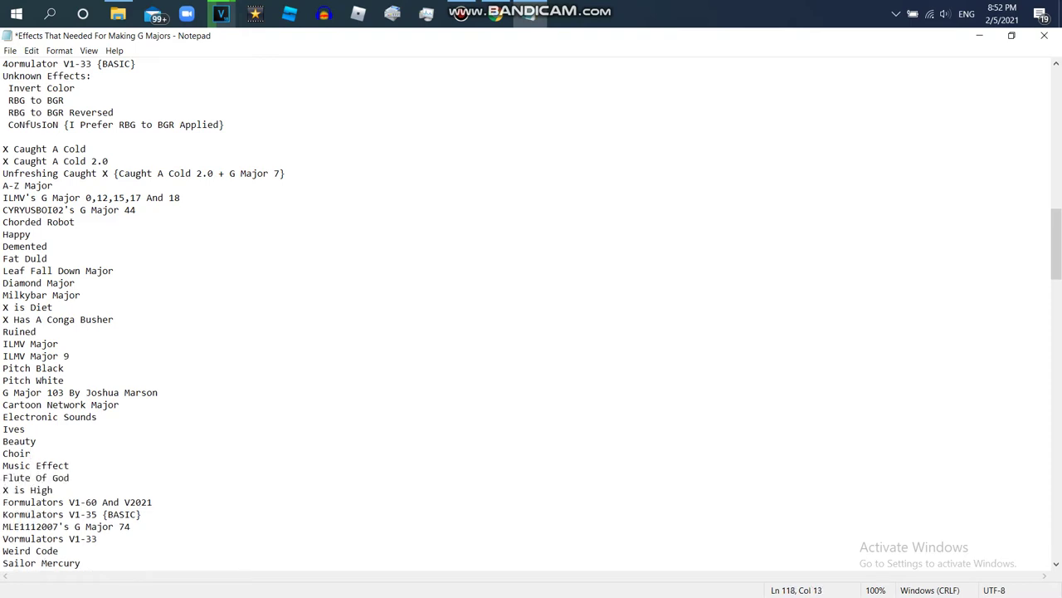
Step: Add the line "Narattor II" below Saxophone Vocoder in the effects list
{"action": "scroll", "coordinate": [531, 314], "scroll_direction": "up", "scroll_amount": 7}
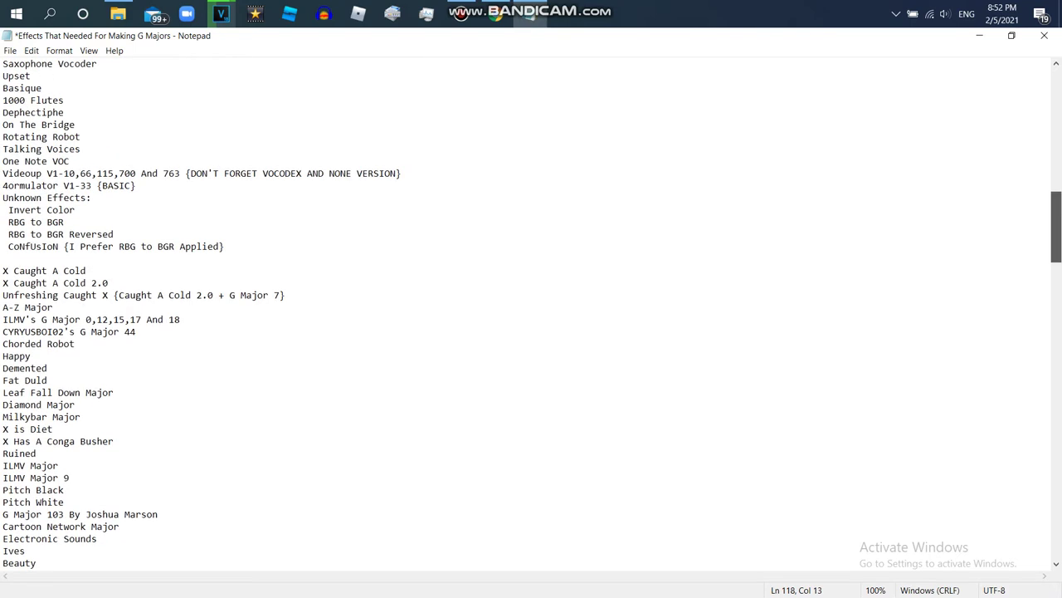
{"action": "scroll", "coordinate": [531, 314], "scroll_direction": "up", "scroll_amount": 3}
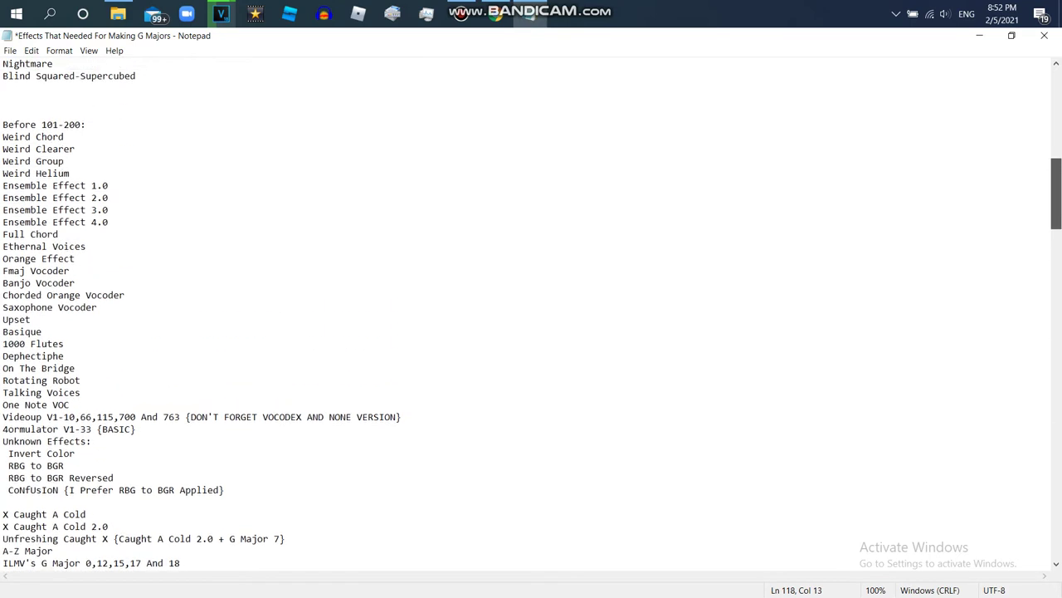
{"action": "left_click", "coordinate": [98, 308]}
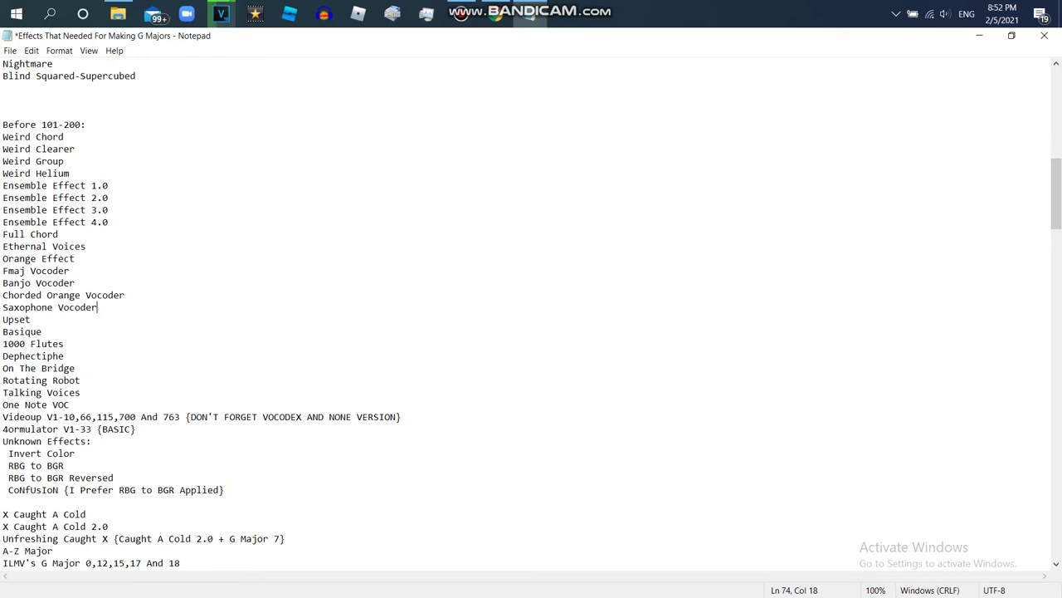
{"action": "key", "text": "Return"}
{"action": "type", "text": "Narattor II"}
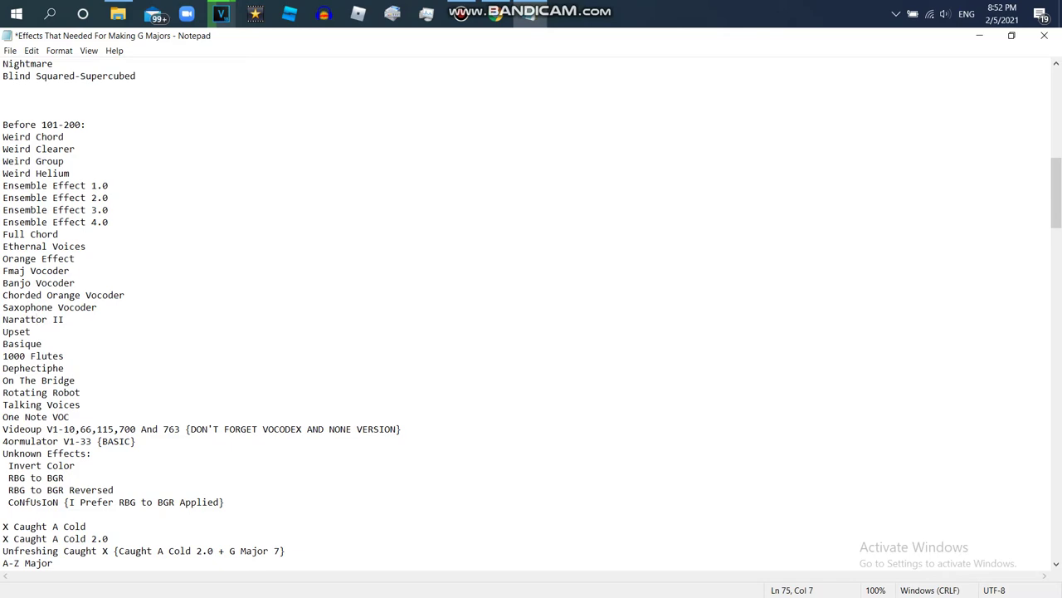
Step: Copy the entire effects list, save the text file, and close both Notepad and the File Explorer window
{"action": "left_click_drag", "start_coordinate": [1056, 193], "coordinate": [1056, 528]}
{"action": "left_click_drag", "start_coordinate": [126, 332], "coordinate": [16, 15]}
{"action": "right_click", "coordinate": [39, 113]}
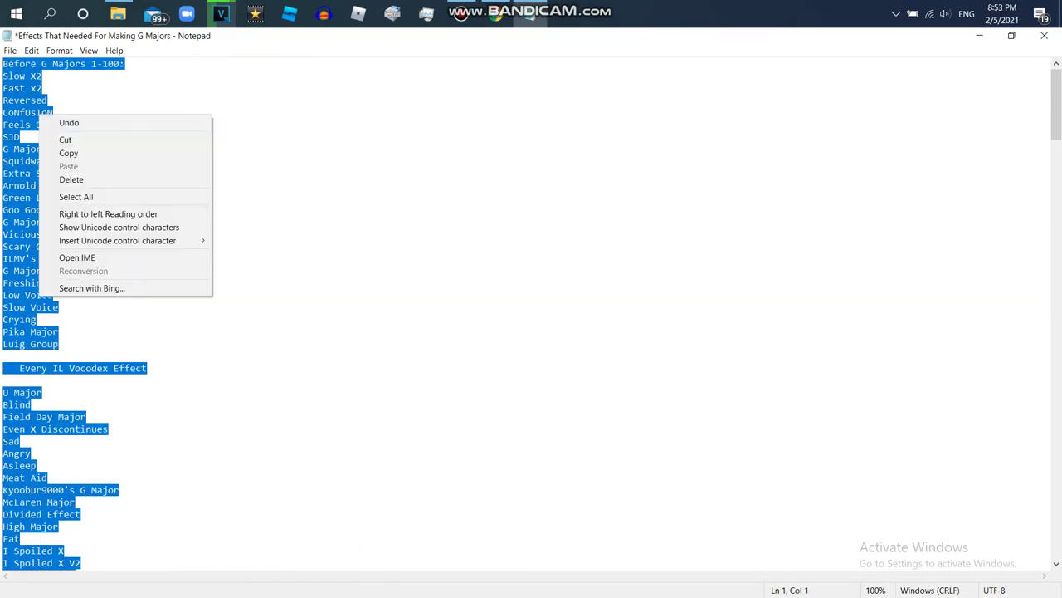
{"action": "left_click", "coordinate": [59, 152]}
{"action": "left_click", "coordinate": [10, 50]}
{"action": "left_click", "coordinate": [33, 104]}
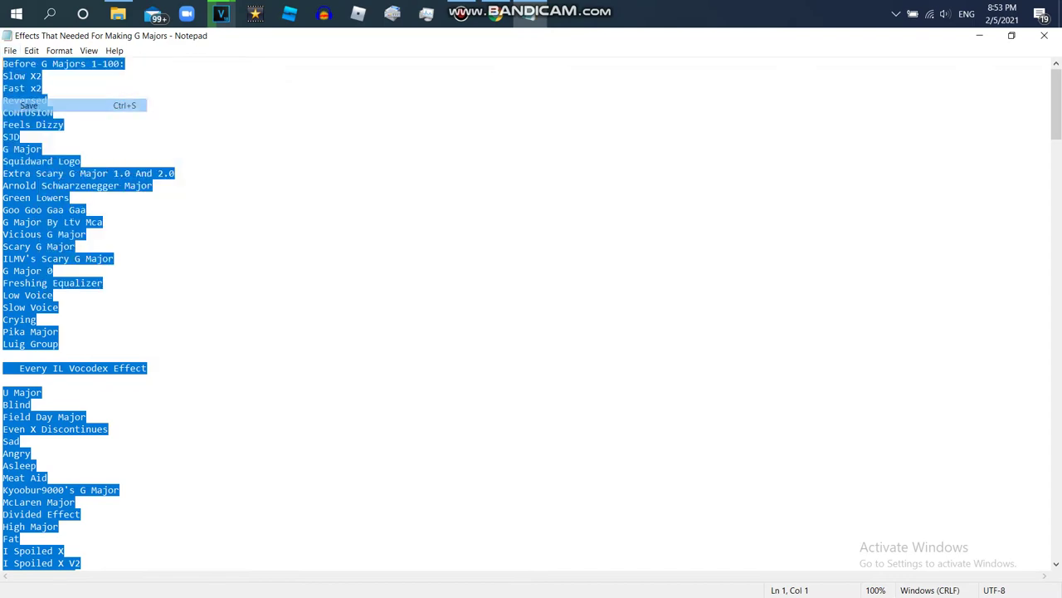
{"action": "left_click", "coordinate": [1044, 34]}
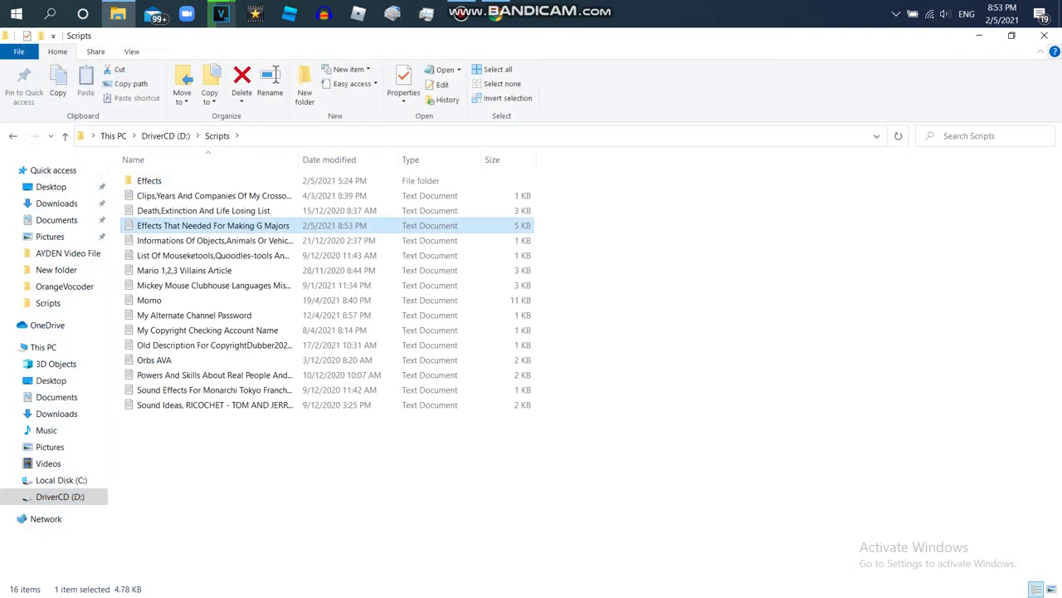
{"action": "left_click", "coordinate": [1044, 35]}
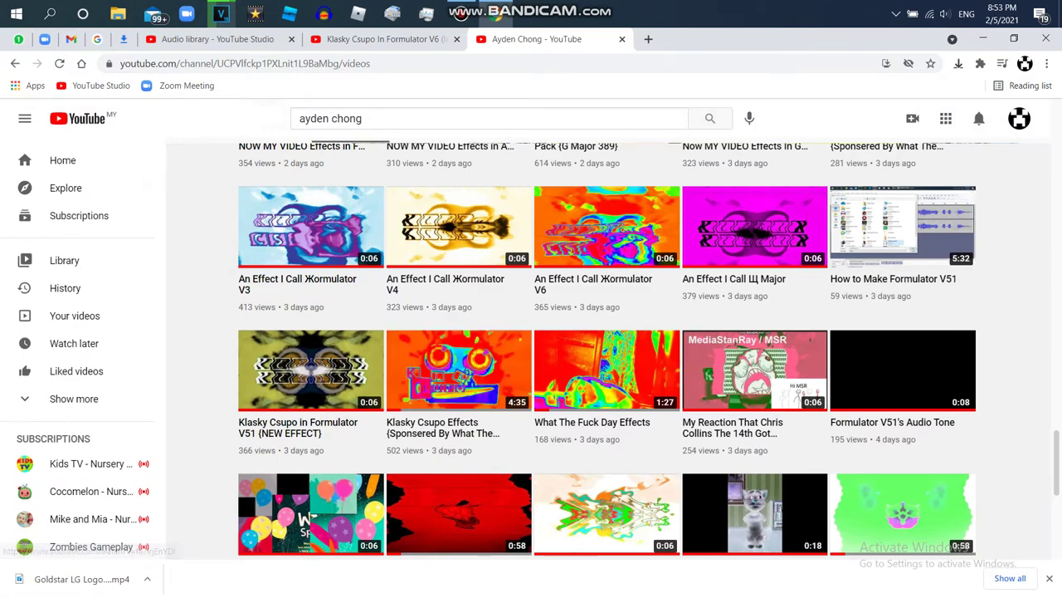
Step: Find the What's That Effect? video among the channel's uploads, open and pause it, and go to the effects list comment
{"action": "scroll", "coordinate": [459, 369], "scroll_direction": "down", "scroll_amount": 5}
{"action": "scroll", "coordinate": [606, 351], "scroll_direction": "up", "scroll_amount": 10}
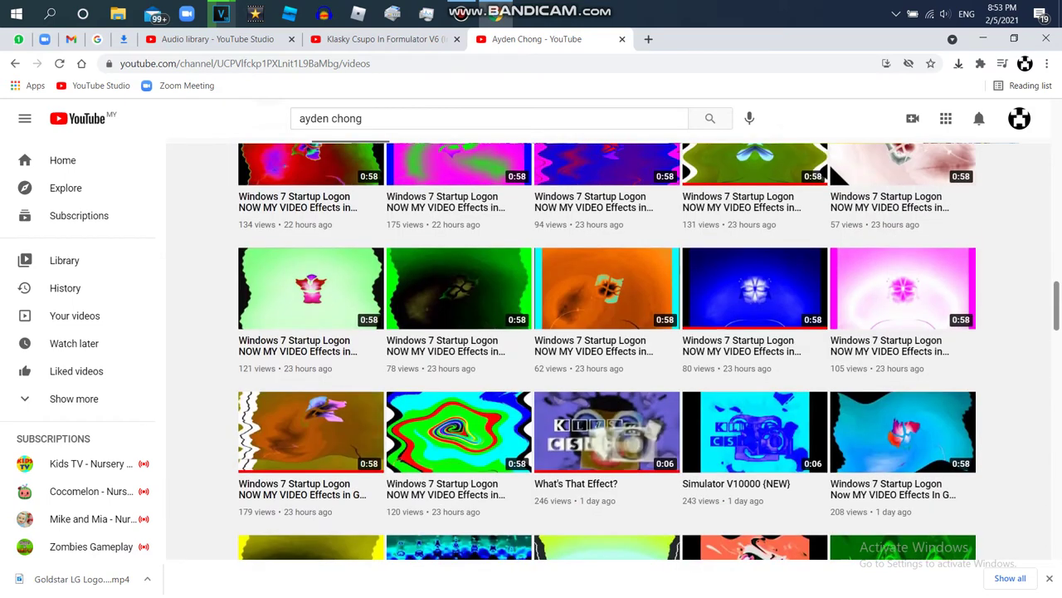
{"action": "left_click", "coordinate": [607, 423]}
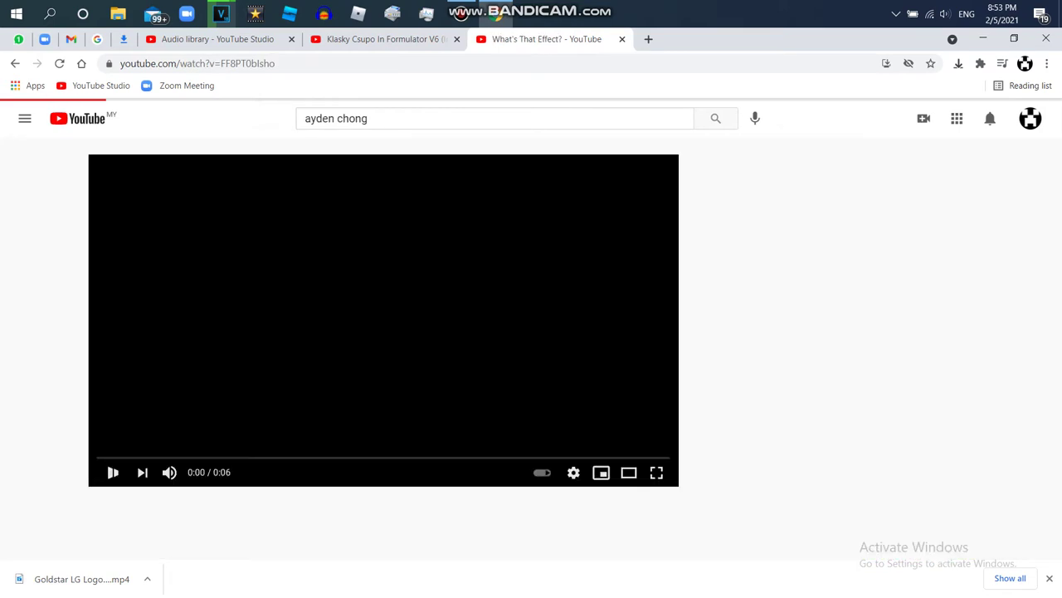
{"action": "key", "text": "space"}
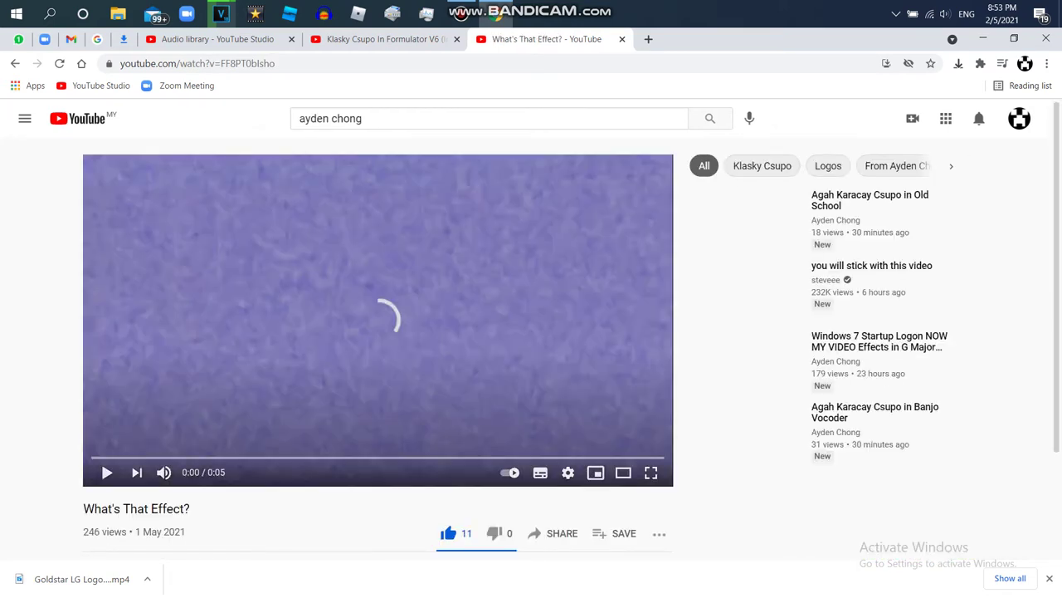
{"action": "scroll", "coordinate": [532, 348], "scroll_direction": "down", "scroll_amount": 2}
{"action": "scroll", "coordinate": [531, 332], "scroll_direction": "down", "scroll_amount": 5}
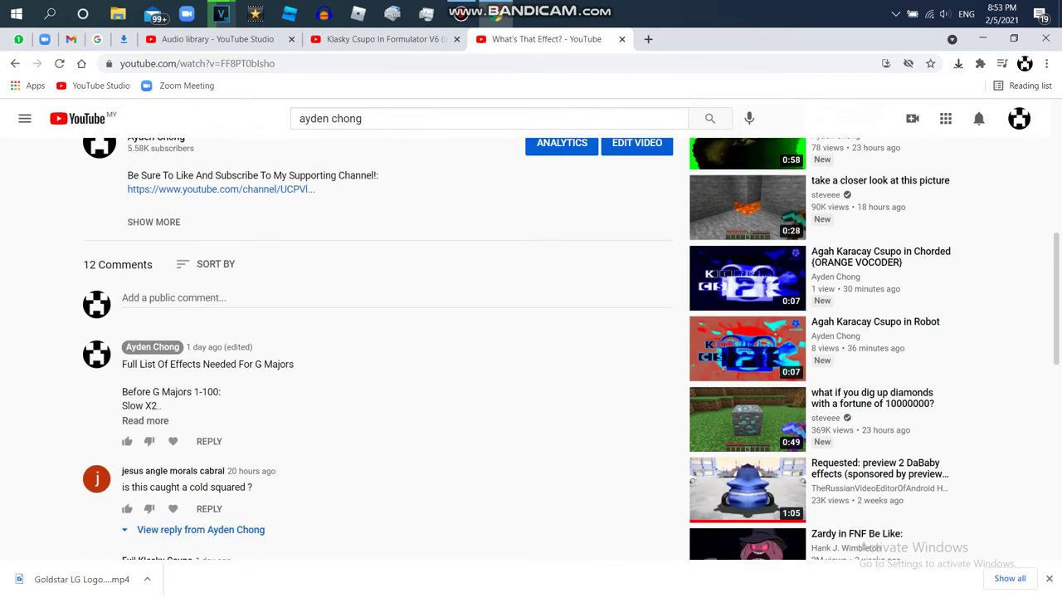
Step: Open the "Full List Of Effects Needed For G Majors" comment for editing and go to the end of its text
{"action": "left_click", "coordinate": [659, 315]}
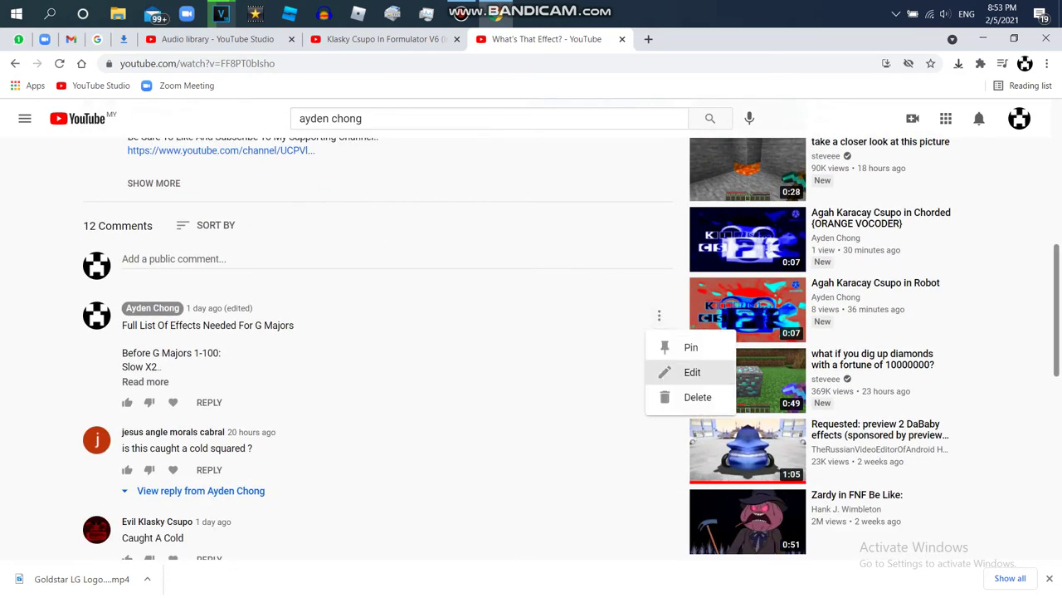
{"action": "left_click", "coordinate": [680, 372]}
{"action": "left_click_drag", "start_coordinate": [294, 308], "coordinate": [237, 229]}
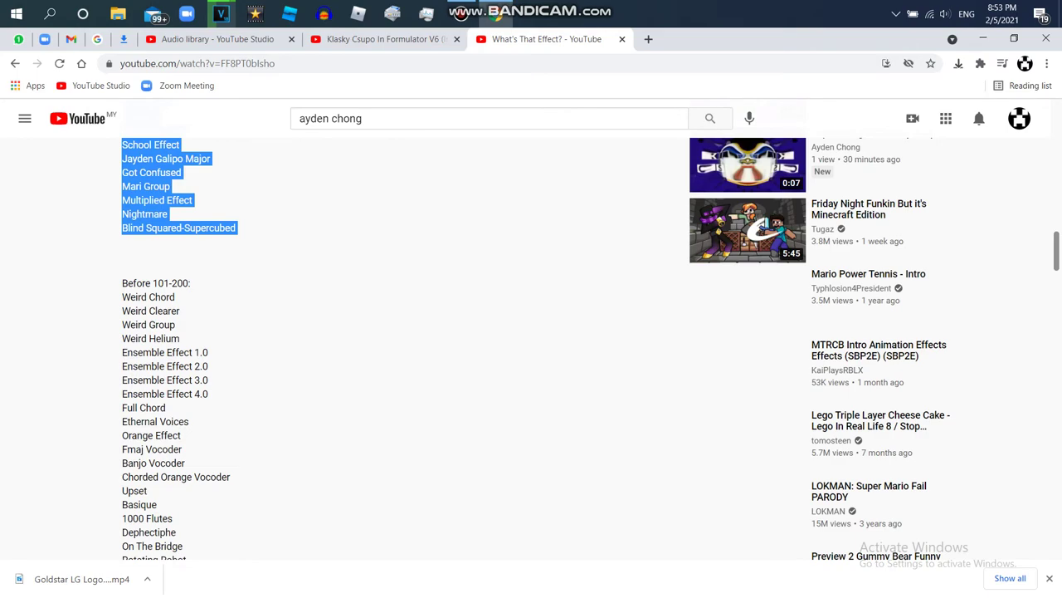
{"action": "scroll", "coordinate": [378, 348], "scroll_direction": "down", "scroll_amount": 9}
{"action": "scroll", "coordinate": [531, 349], "scroll_direction": "down", "scroll_amount": 5}
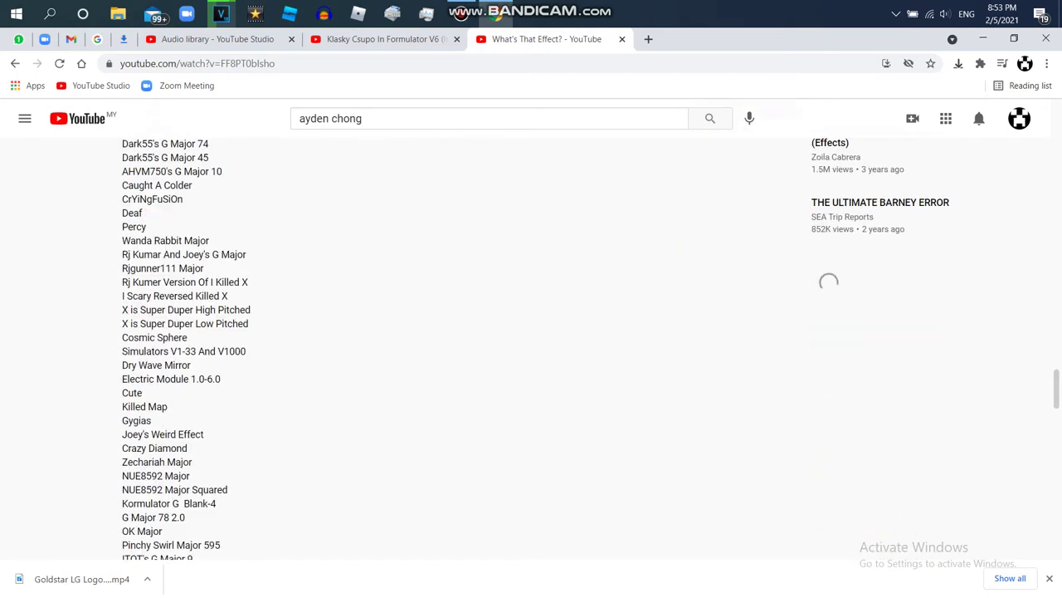
{"action": "scroll", "coordinate": [532, 348], "scroll_direction": "down", "scroll_amount": 6}
{"action": "scroll", "coordinate": [531, 348], "scroll_direction": "up", "scroll_amount": 4}
{"action": "scroll", "coordinate": [531, 349], "scroll_direction": "down", "scroll_amount": 8}
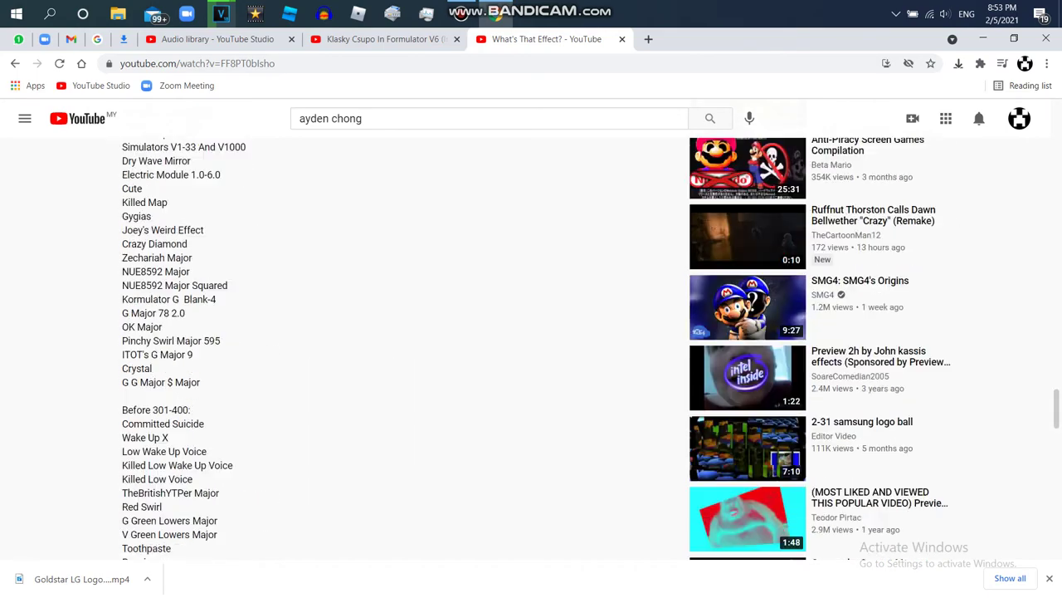
{"action": "scroll", "coordinate": [531, 348], "scroll_direction": "down", "scroll_amount": 10}
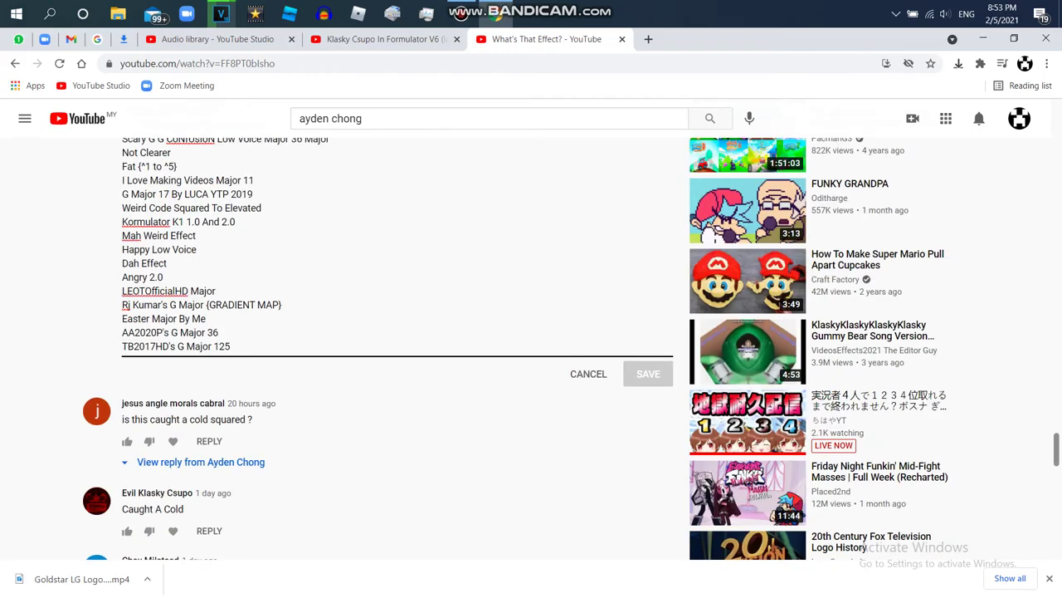
Step: Replace the comment's text from "Before G Majors 1-100:" through the last line with the copied effects list
{"action": "left_click_drag", "start_coordinate": [232, 346], "coordinate": [125, 117]}
{"action": "key", "text": "shift+Up"}
{"action": "key", "text": "shift+Up"}
{"action": "key", "text": "shift+Up"}
{"action": "key", "text": "shift+Up"}
{"action": "key", "text": "shift+Up"}
{"action": "key", "text": "shift+Up"}
{"action": "key", "text": "shift+Up"}
{"action": "key", "text": "shift+Up"}
{"action": "key", "text": "shift+Up"}
{"action": "key", "text": "shift+Up"}
{"action": "key", "text": "shift+Up"}
{"action": "key", "text": "shift+Up"}
{"action": "key", "text": "shift+Up"}
{"action": "key", "text": "shift+Up"}
{"action": "key", "text": "shift+Up"}
{"action": "key", "text": "shift+Up"}
{"action": "key", "text": "shift+Up"}
{"action": "key", "text": "shift+Up"}
{"action": "key", "text": "shift+Up"}
{"action": "key", "text": "shift+Up"}
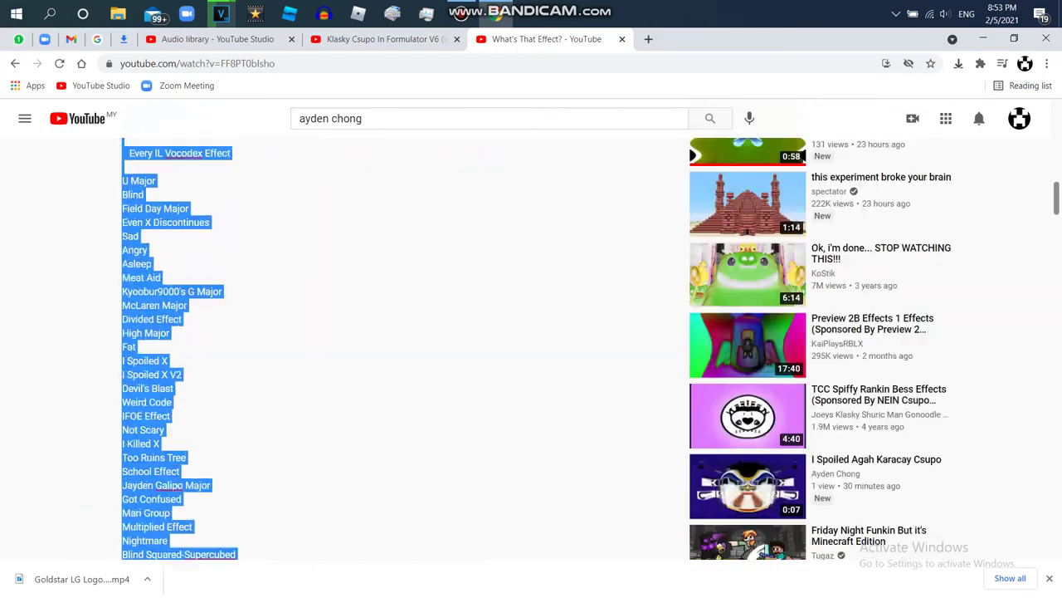
{"action": "left_click_drag", "start_coordinate": [126, 118], "coordinate": [498, 466]}
{"action": "key", "text": "shift+Up"}
{"action": "key", "text": "shift+Up"}
{"action": "key", "text": "shift+Up"}
{"action": "key", "text": "shift+Up"}
{"action": "key", "text": "shift+Up"}
{"action": "key", "text": "shift+Up"}
{"action": "key", "text": "shift+Up"}
{"action": "key", "text": "shift+Up"}
{"action": "key", "text": "shift+Up"}
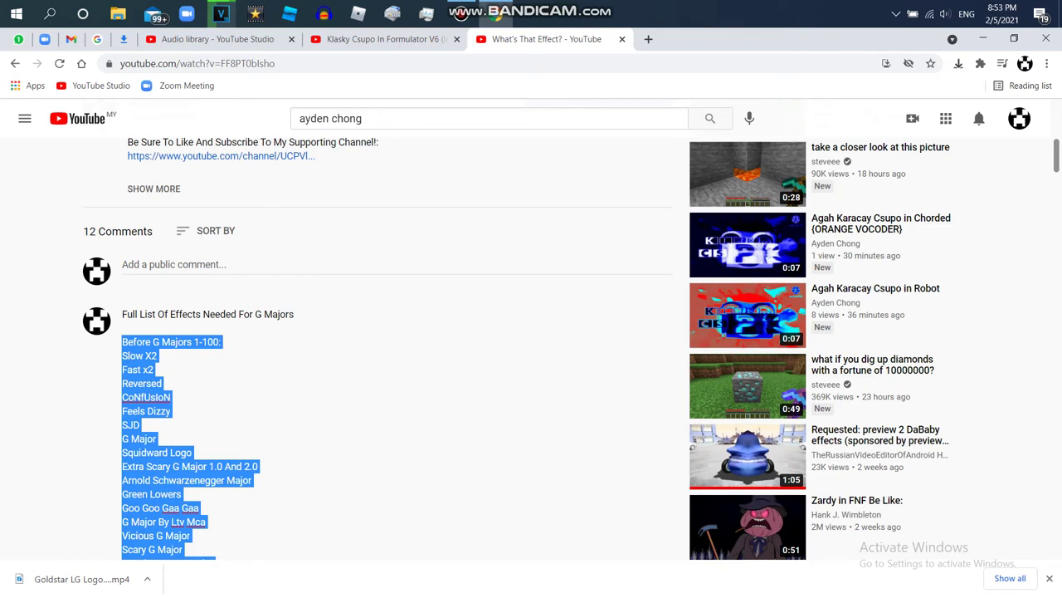
{"action": "left_click", "coordinate": [1005, 167]}
Step: Review the pasted effects list, checking the 1-100 and 101-200 sections and the entries after them
{"action": "scroll", "coordinate": [517, 348], "scroll_direction": "down", "scroll_amount": 10}
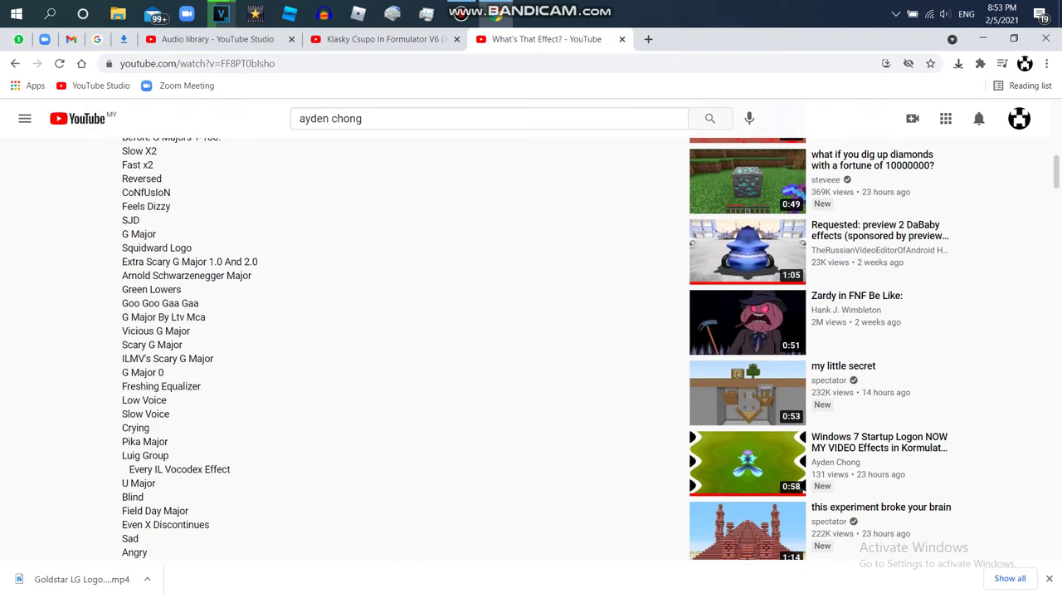
{"action": "scroll", "coordinate": [532, 348], "scroll_direction": "up", "scroll_amount": 2}
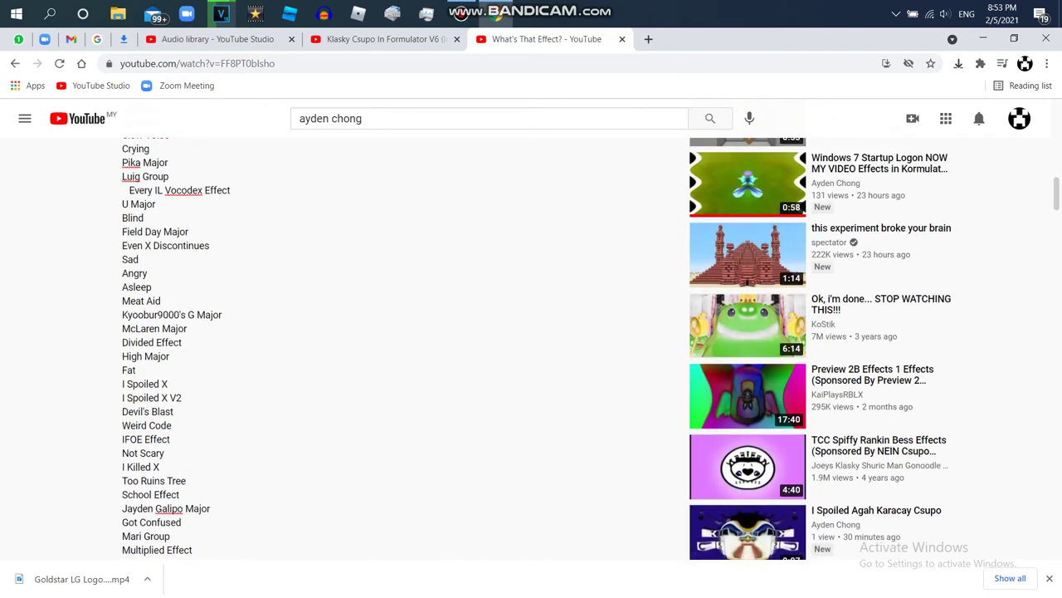
{"action": "scroll", "coordinate": [531, 348], "scroll_direction": "down", "scroll_amount": 2}
{"action": "scroll", "coordinate": [531, 348], "scroll_direction": "up", "scroll_amount": 2}
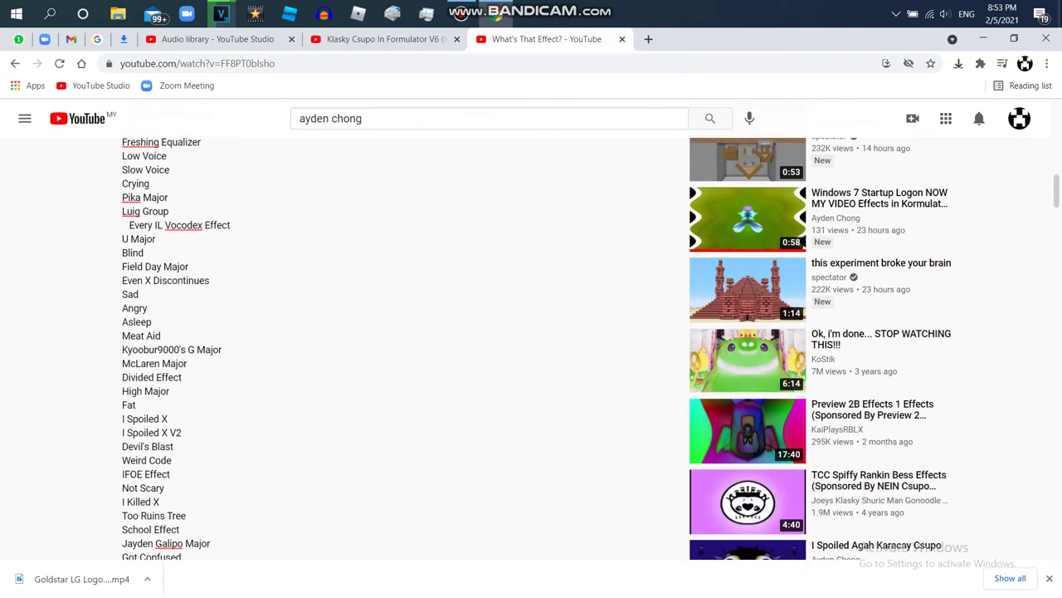
{"action": "scroll", "coordinate": [531, 348], "scroll_direction": "up", "scroll_amount": 3}
{"action": "scroll", "coordinate": [531, 348], "scroll_direction": "down", "scroll_amount": 3}
{"action": "scroll", "coordinate": [531, 348], "scroll_direction": "up", "scroll_amount": 1}
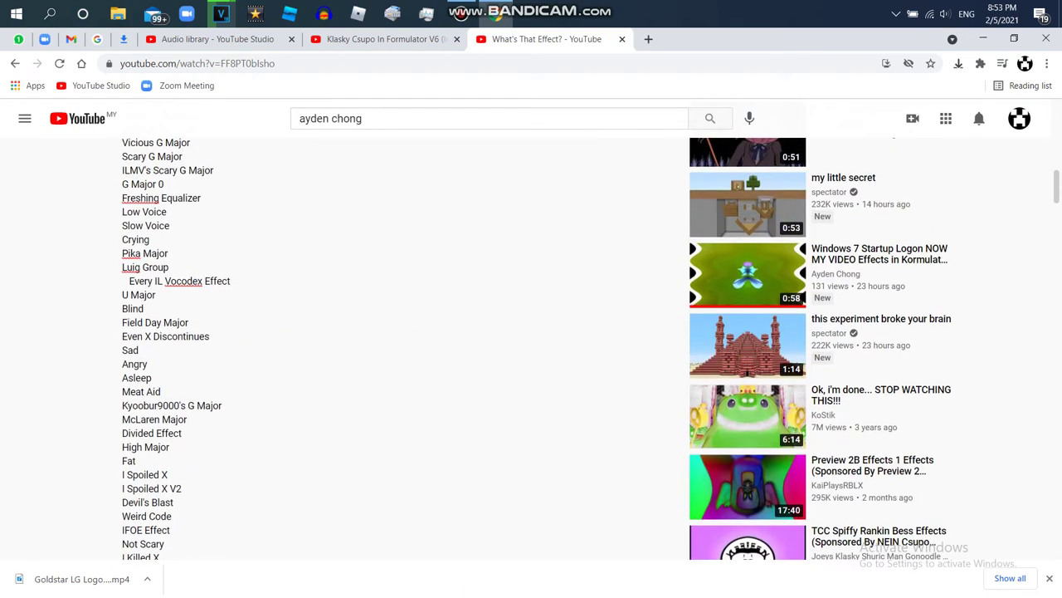
{"action": "scroll", "coordinate": [531, 348], "scroll_direction": "down", "scroll_amount": 5}
{"action": "scroll", "coordinate": [531, 348], "scroll_direction": "down", "scroll_amount": 1}
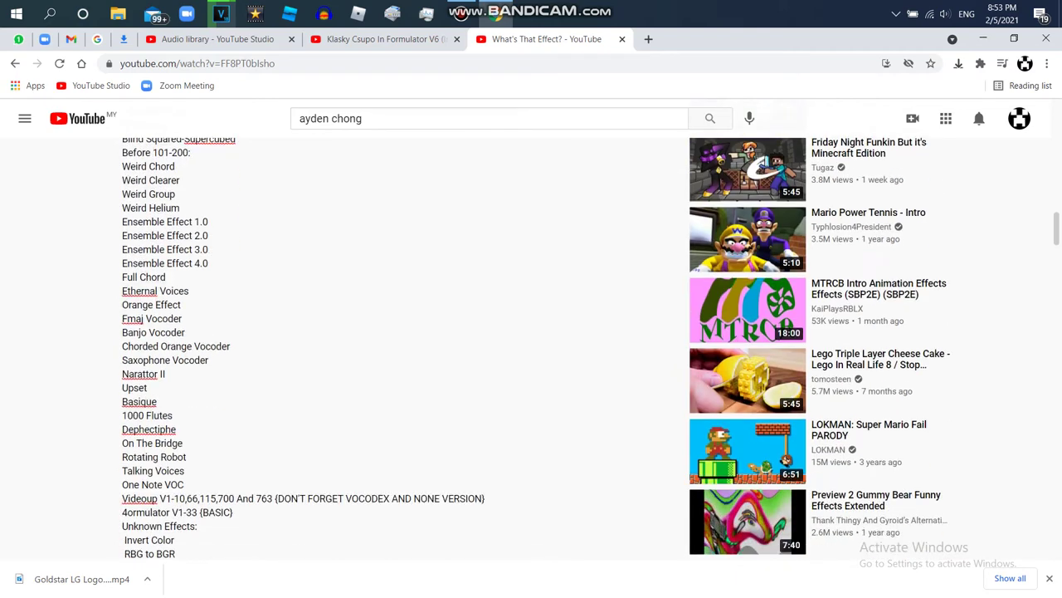
{"action": "scroll", "coordinate": [531, 348], "scroll_direction": "down", "scroll_amount": 2}
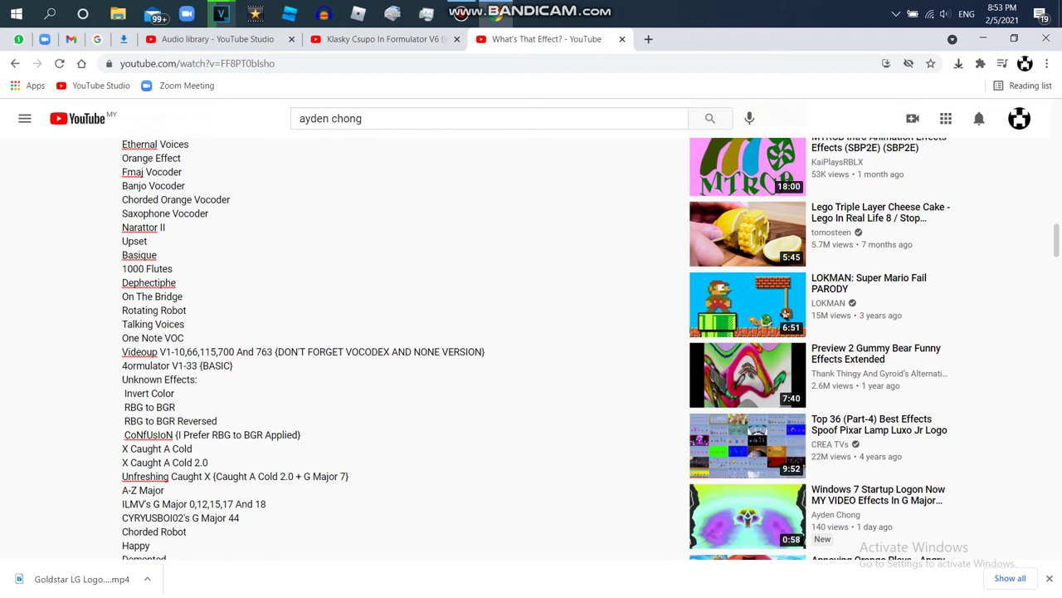
{"action": "scroll", "coordinate": [531, 348], "scroll_direction": "down", "scroll_amount": 1}
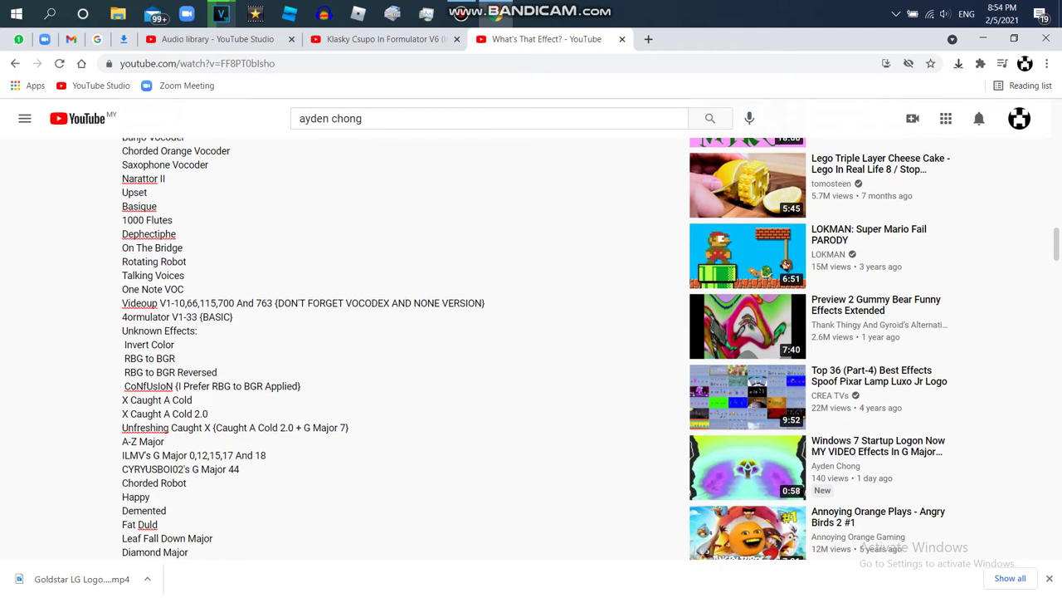
{"action": "scroll", "coordinate": [531, 348], "scroll_direction": "down", "scroll_amount": 15}
{"action": "scroll", "coordinate": [532, 348], "scroll_direction": "up", "scroll_amount": 4}
{"action": "scroll", "coordinate": [531, 347], "scroll_direction": "up", "scroll_amount": 12}
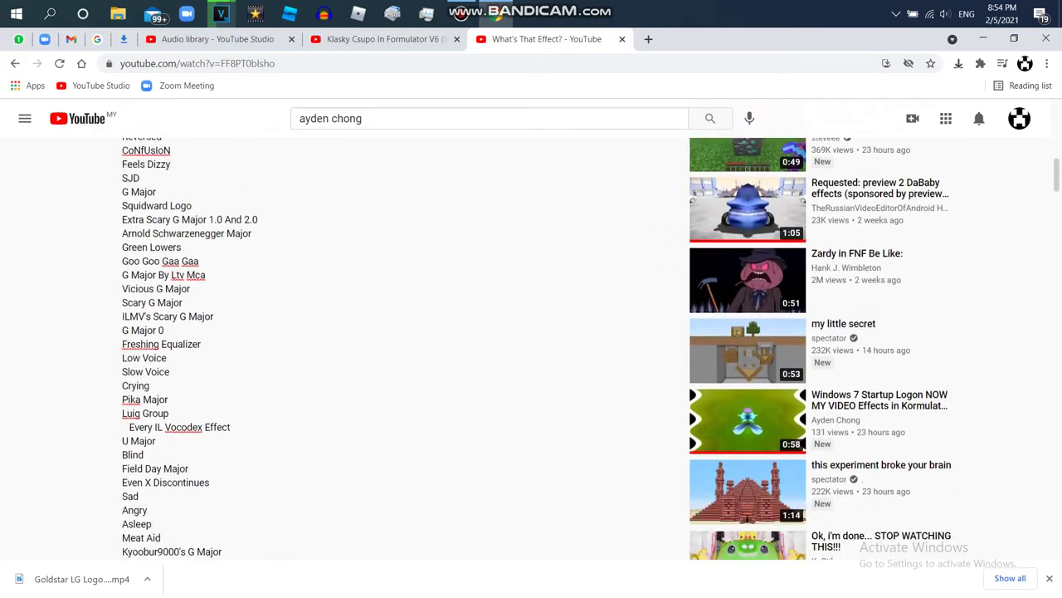
Step: Add a colon after "Every IL Vocodex Effect" and insert the lines Chorded, Autovocoding and Group beneath it
{"action": "scroll", "coordinate": [531, 348], "scroll_direction": "down", "scroll_amount": 3}
{"action": "key", "text": "shift+Home"}
{"action": "key", "text": "Right"}
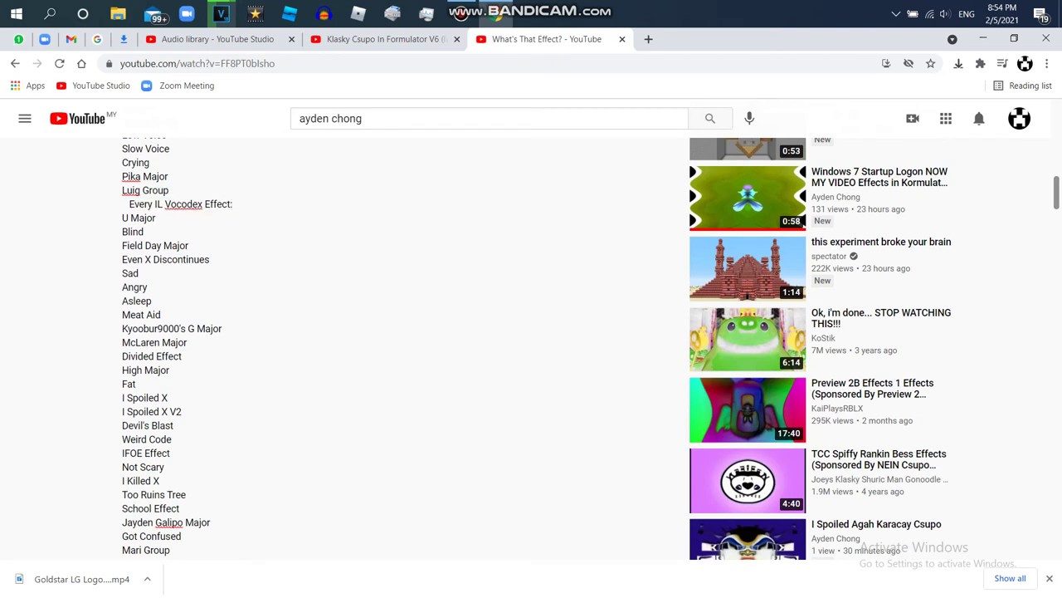
{"action": "key", "text": "Return"}
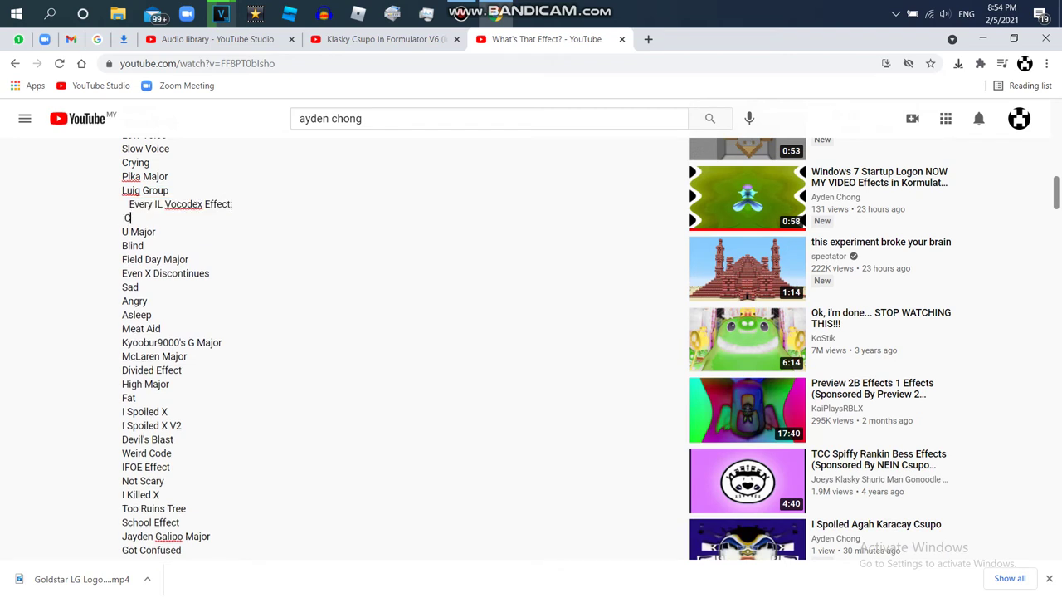
{"action": "type", "text": "Chorded"}
{"action": "key", "text": "Return"}
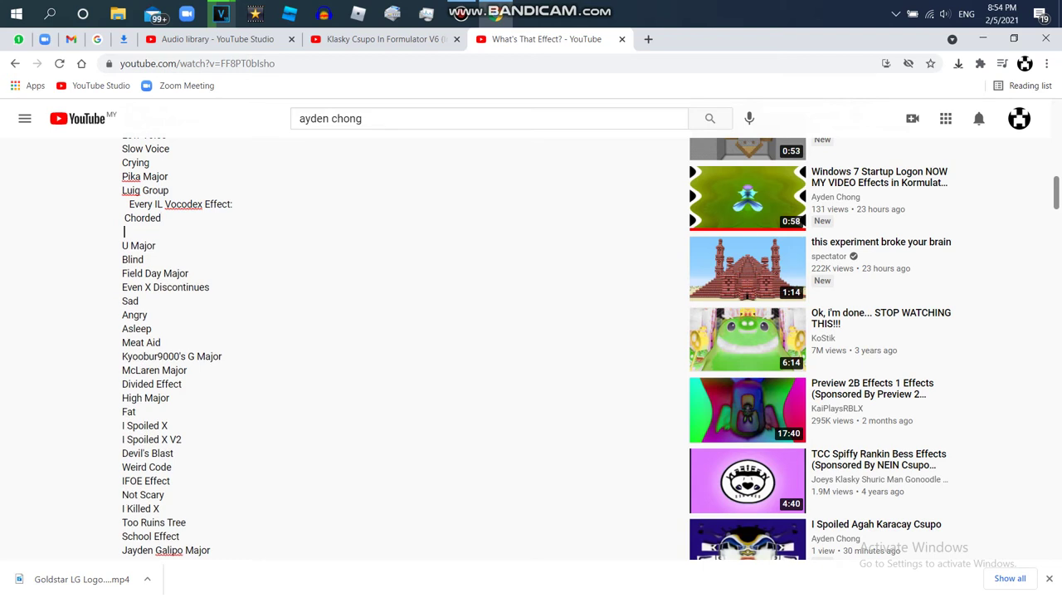
{"action": "type", "text": "ng"}
{"action": "key", "text": "Return"}
{"action": "type", "text": "Group"}
{"action": "key", "text": "Return"}
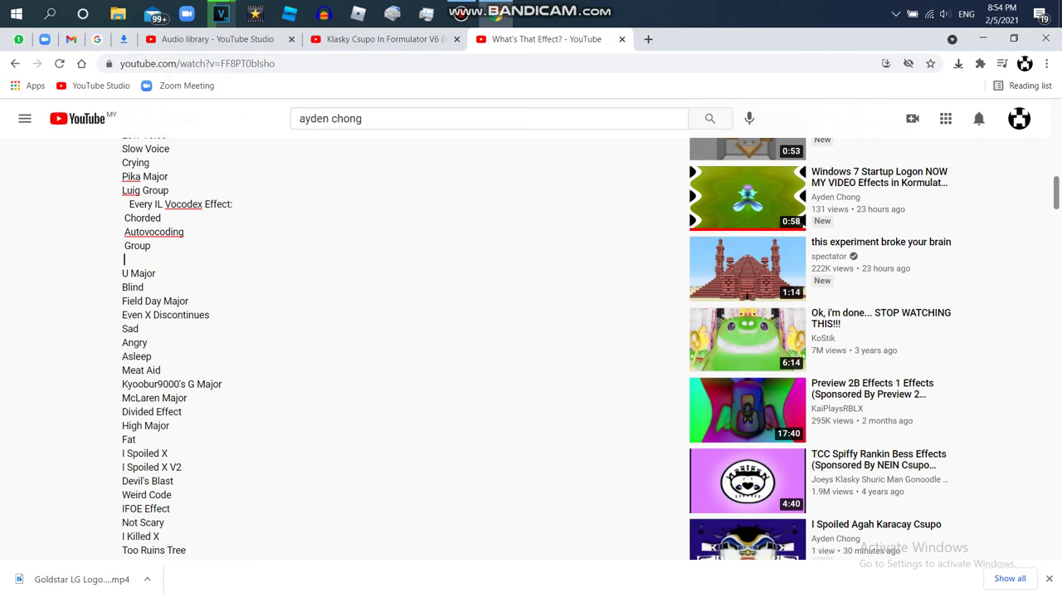
Step: Add the lines For Drums, For Drums 2 and Helium below Group in the Vocodex sub-list
{"action": "type", "text": "For Drums"}
{"action": "key", "text": "Return"}
{"action": "type", "text": "For"}
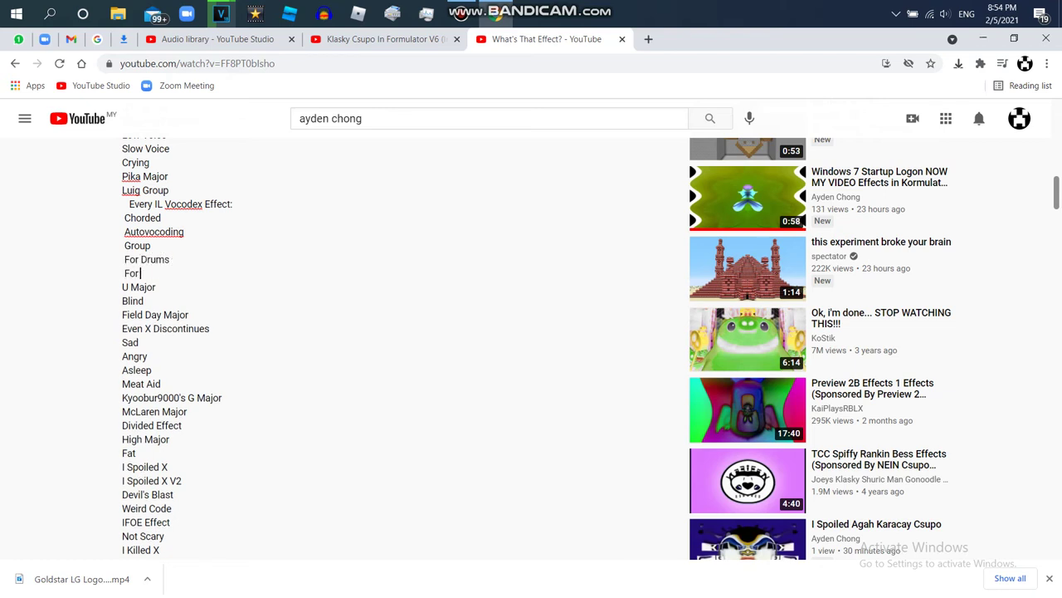
{"action": "type", "text": " Drums 2"}
{"action": "key", "text": "Return"}
{"action": "type", "text": "Helium"}
{"action": "key", "text": "Return"}
Step: Add the lines More Testorone and Old School below Helium in the Vocodex sub-list
{"action": "type", "text": "M"}
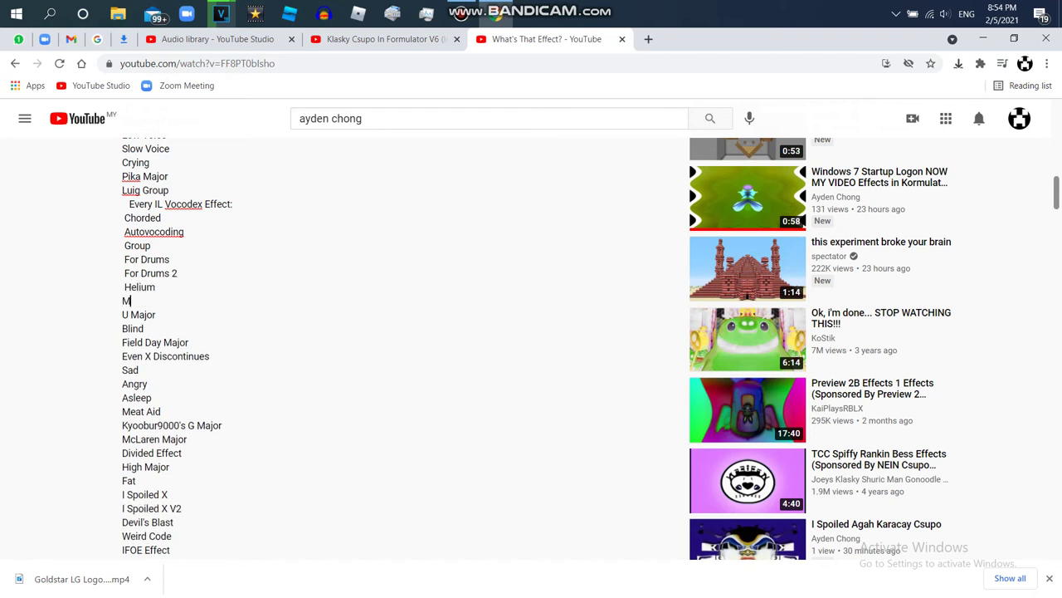
{"action": "type", "text": "ore Ter"}
{"action": "type", "text": "torone"}
{"action": "key", "text": "Return"}
{"action": "type", "text": "O"}
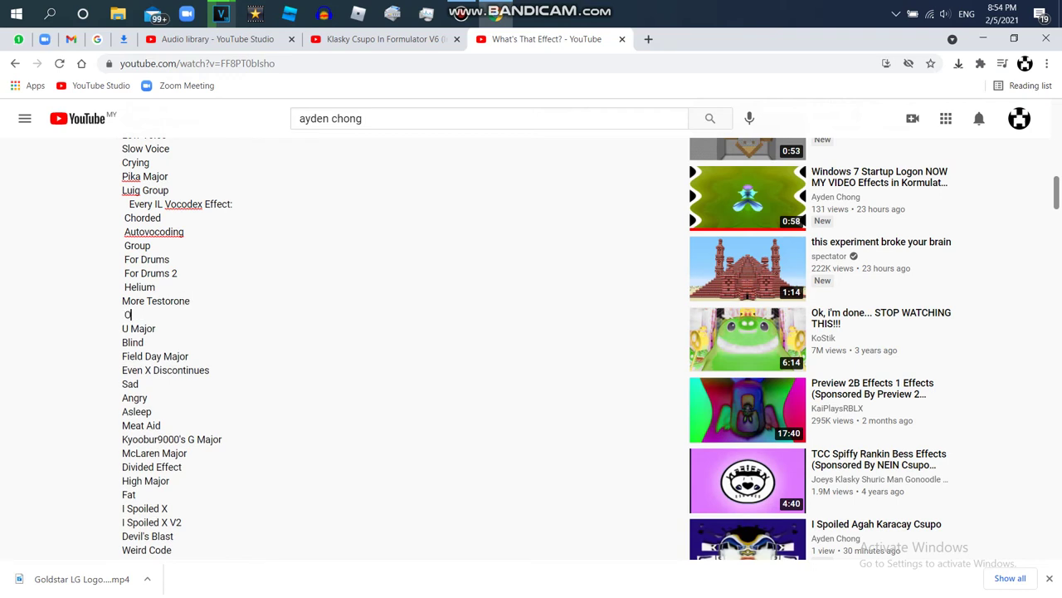
{"action": "type", "text": "ld School"}
{"action": "key", "text": "Return"}
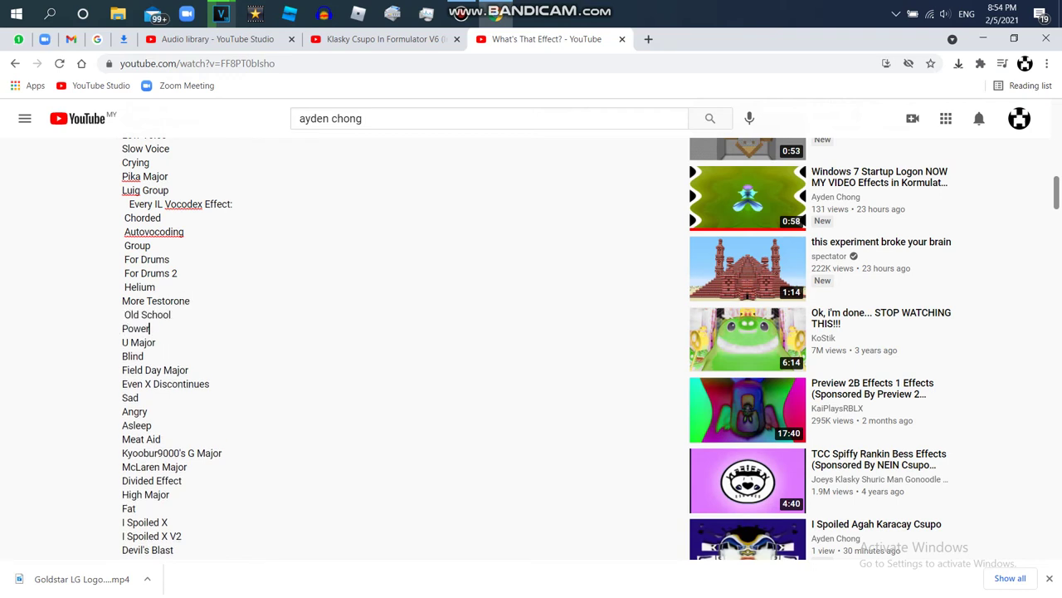
Step: Add the lines Power, Robot, Clearer and Elderly below Old School, indenting Power and More Testorone like the other entries
{"action": "type", "text": "Power"}
{"action": "key", "text": "Home"}
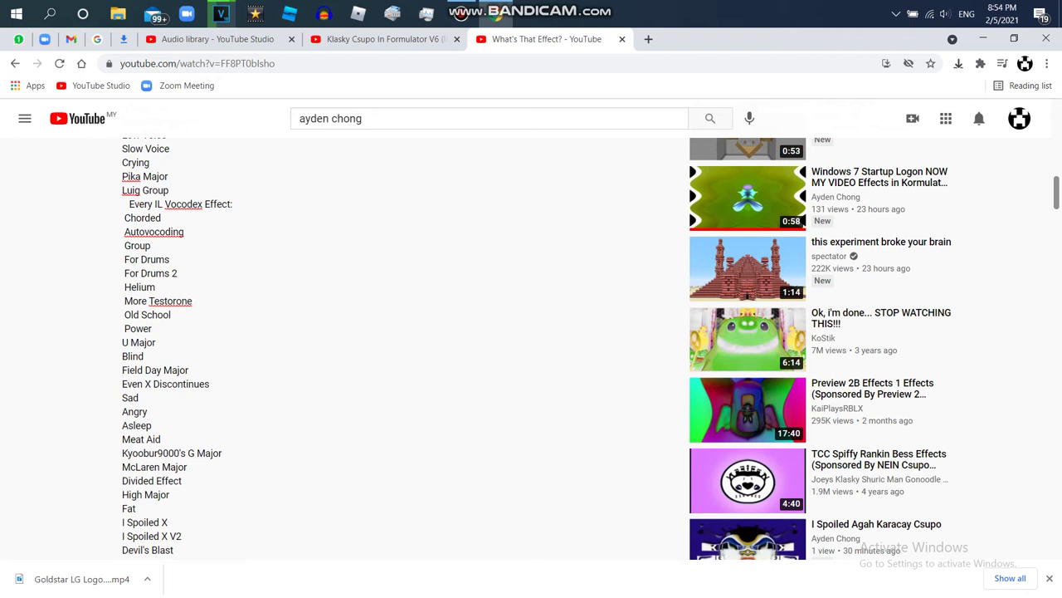
{"action": "key", "text": "Return"}
{"action": "type", "text": "Robot"}
{"action": "key", "text": "Return"}
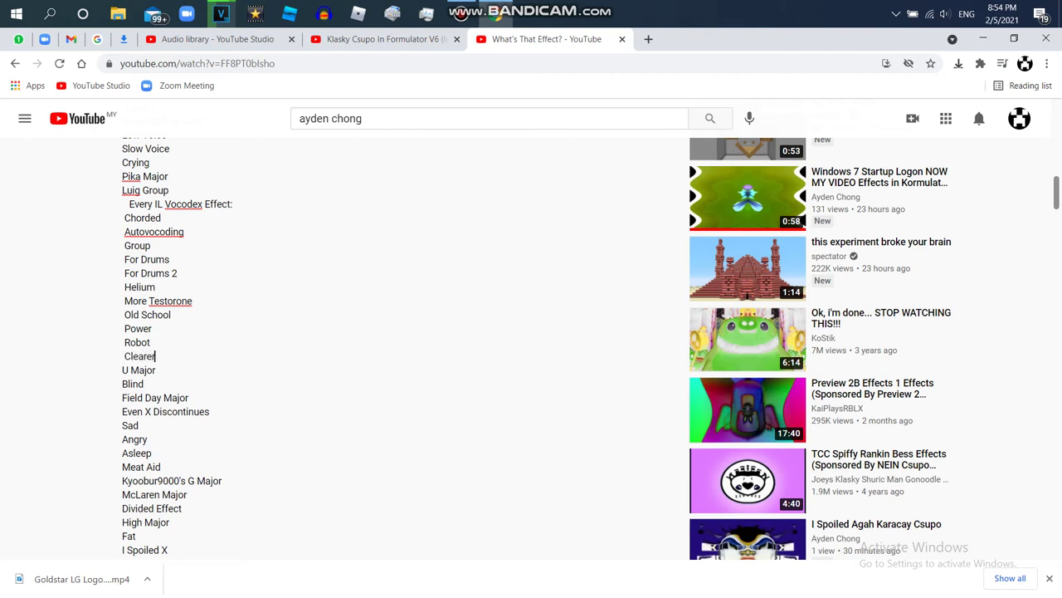
{"action": "key", "text": "Return"}
{"action": "type", "text": "Elderly"}
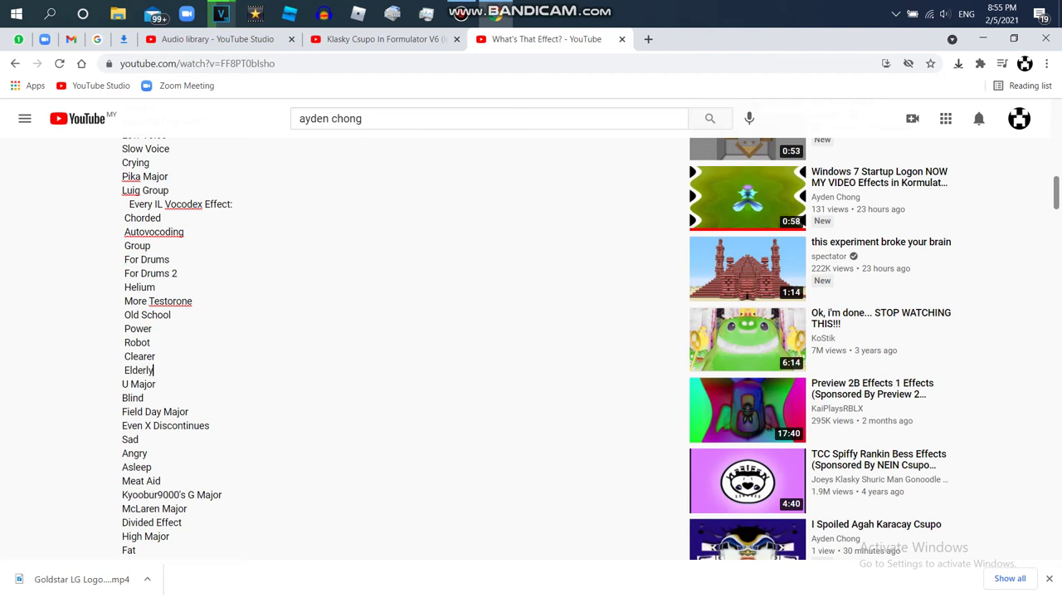
Step: Insert blank lines below Elderly and above and below the "Every IL Vocodex Effect:" heading
{"action": "key", "text": "Return"}
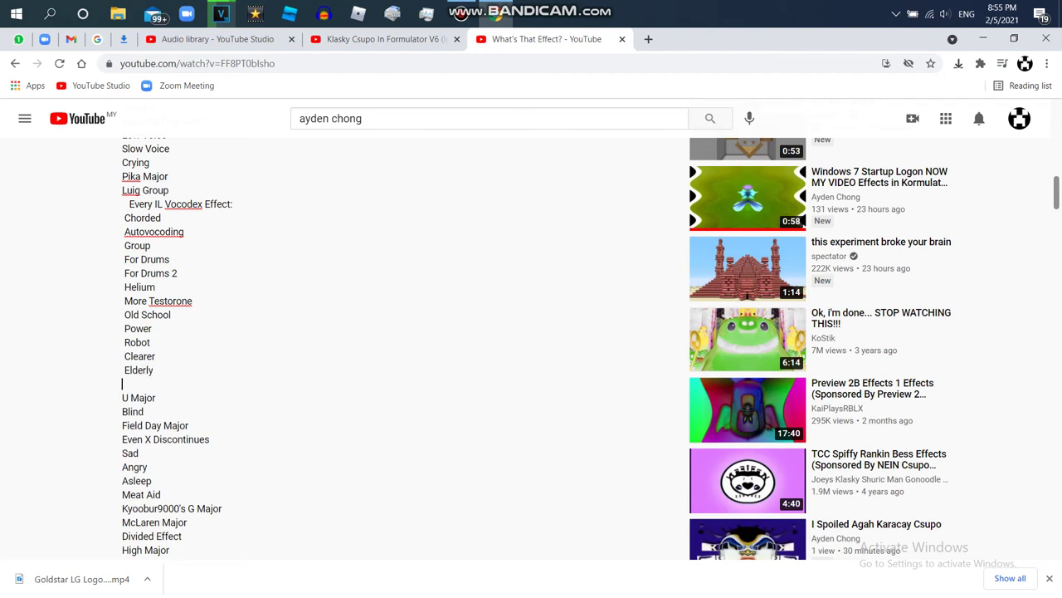
{"action": "type", "text": ":"}
{"action": "key", "text": "Return"}
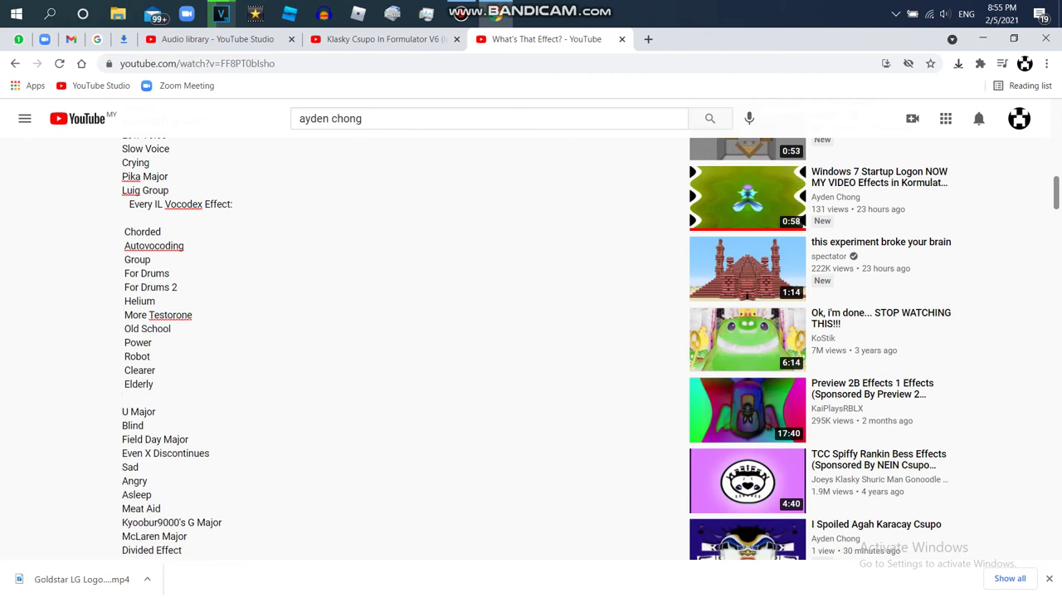
{"action": "key", "text": "Return"}
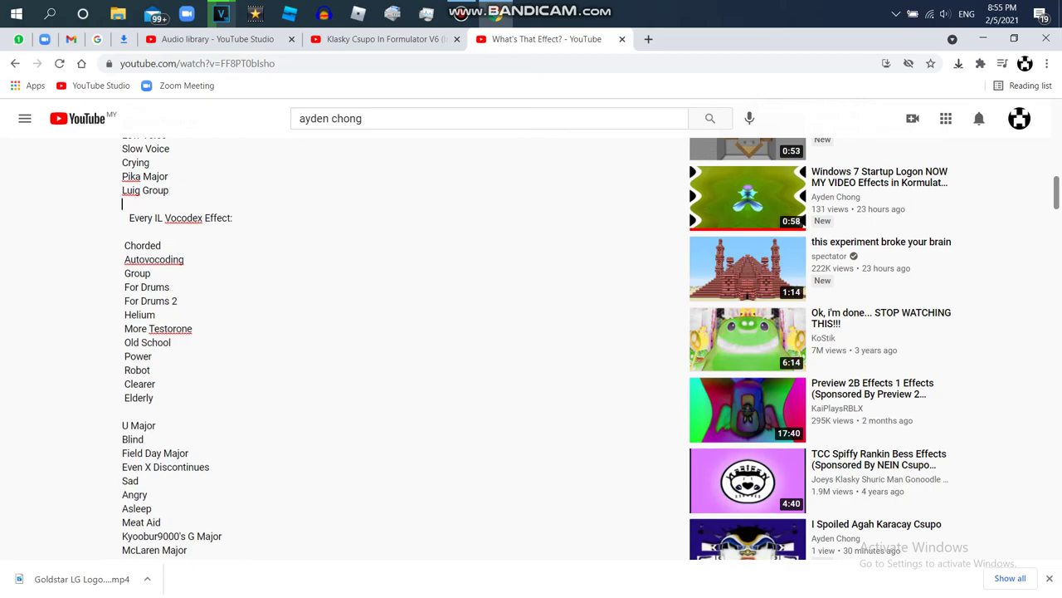
Step: Save the edited effects list comment and pin it to the video
{"action": "left_click_drag", "start_coordinate": [1057, 193], "coordinate": [1057, 462]}
{"action": "left_click", "coordinate": [648, 346]}
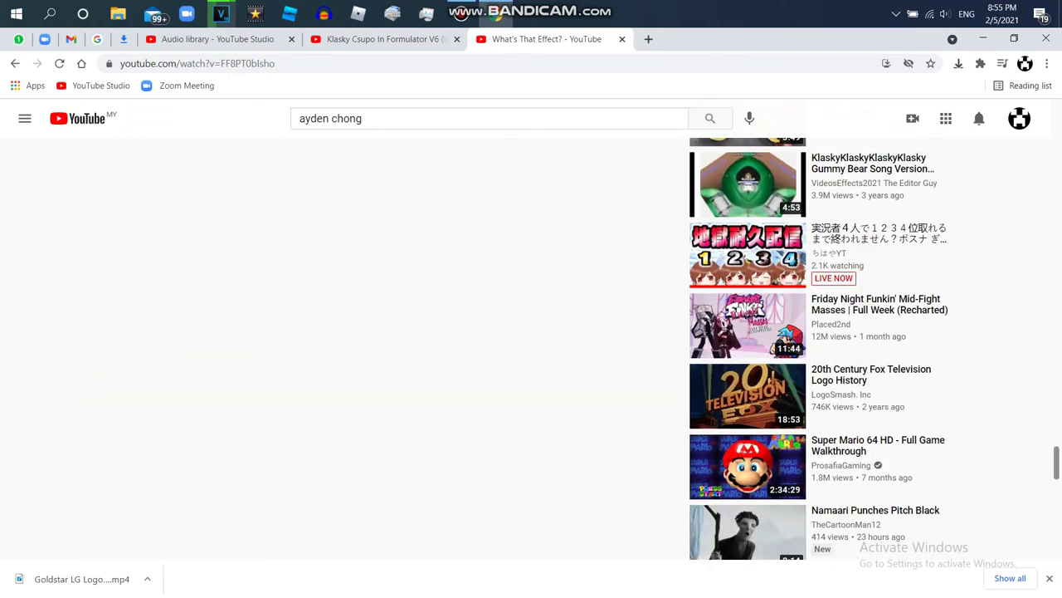
{"action": "scroll", "coordinate": [817, 349], "scroll_direction": "up", "scroll_amount": 15}
{"action": "scroll", "coordinate": [531, 349], "scroll_direction": "up", "scroll_amount": 10}
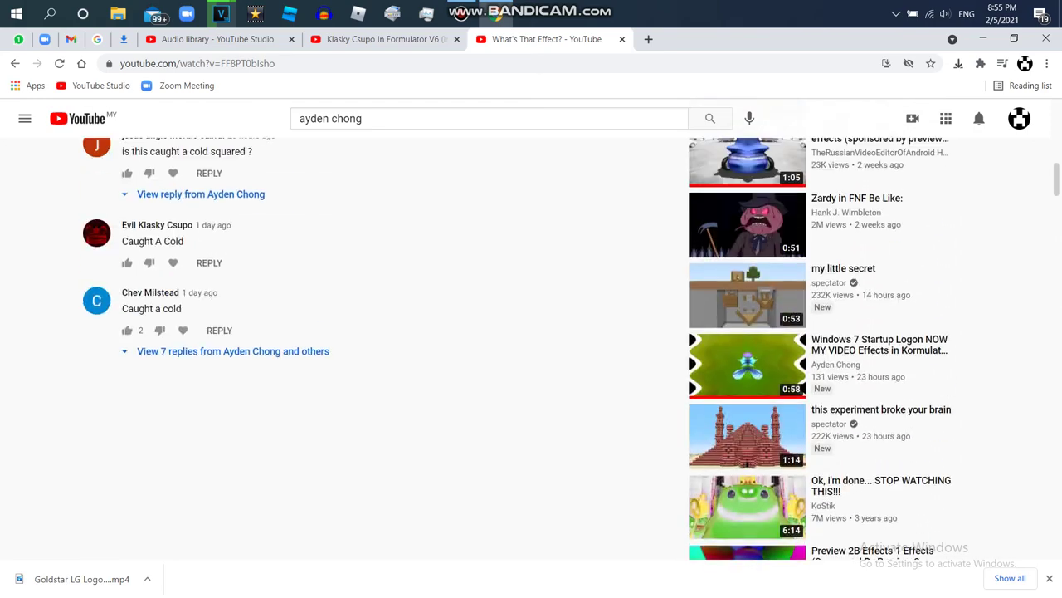
{"action": "scroll", "coordinate": [656, 249], "scroll_direction": "up", "scroll_amount": 1}
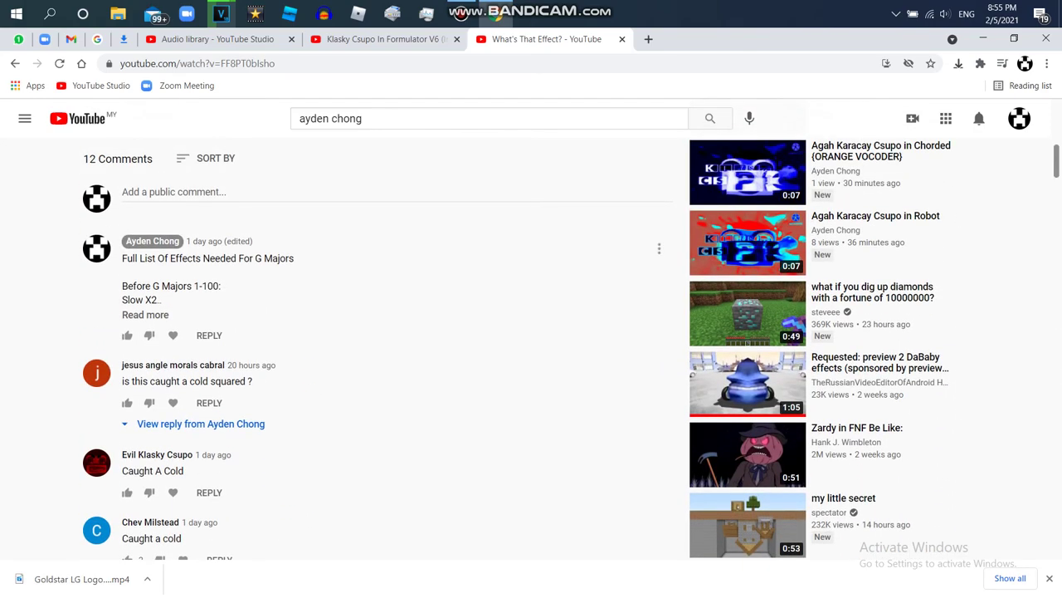
{"action": "left_click", "coordinate": [659, 249]}
{"action": "left_click", "coordinate": [689, 281]}
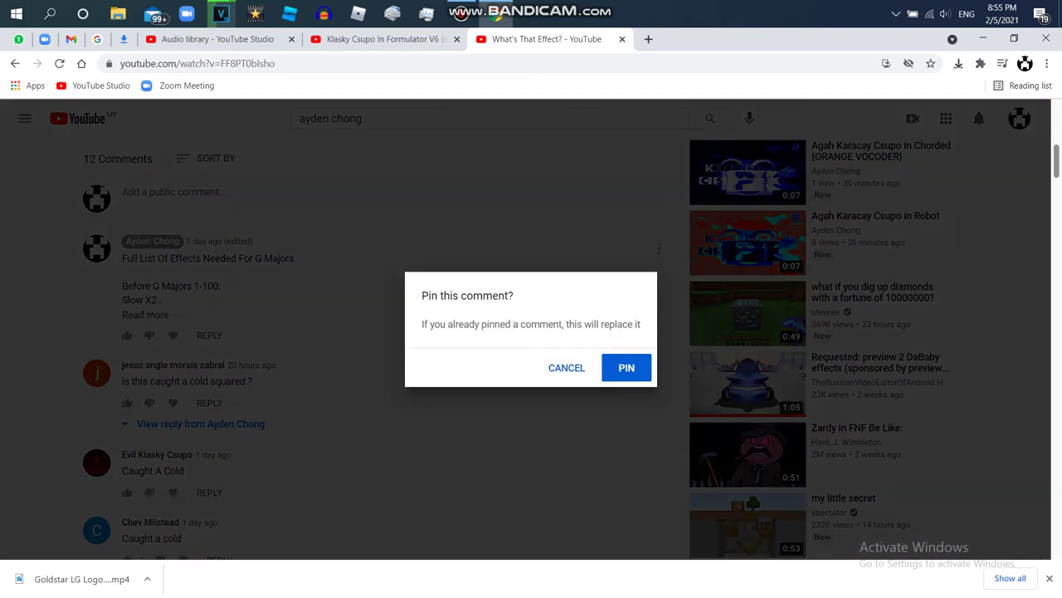
{"action": "left_click", "coordinate": [627, 368]}
Step: Switch to the Klasky Csupo In Formulator V6 video and expand its description to read the effect instructions
{"action": "left_click", "coordinate": [379, 40]}
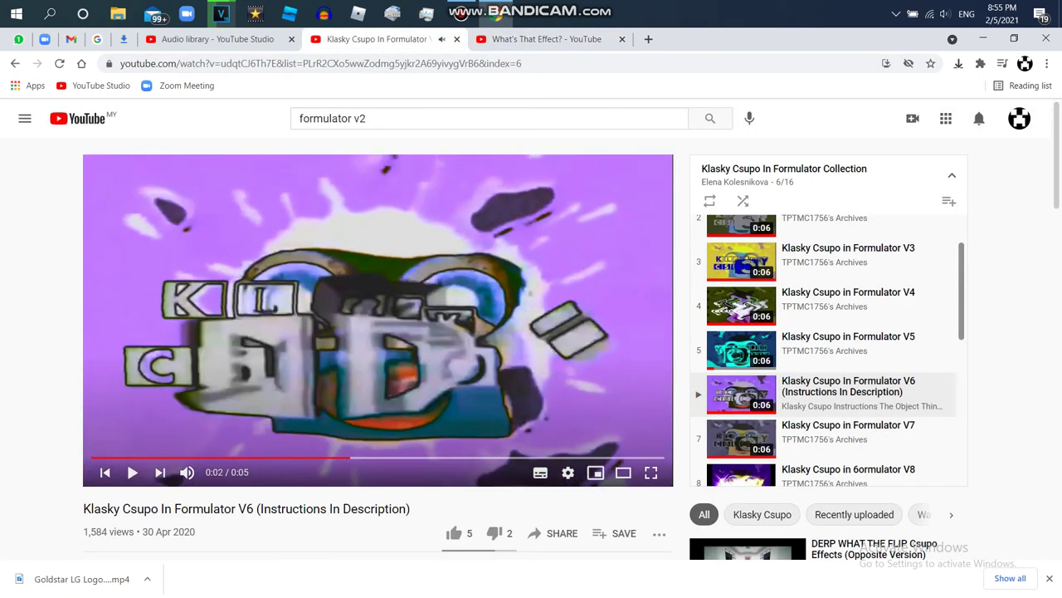
{"action": "scroll", "coordinate": [378, 332], "scroll_direction": "down", "scroll_amount": 4}
{"action": "left_click", "coordinate": [153, 304]}
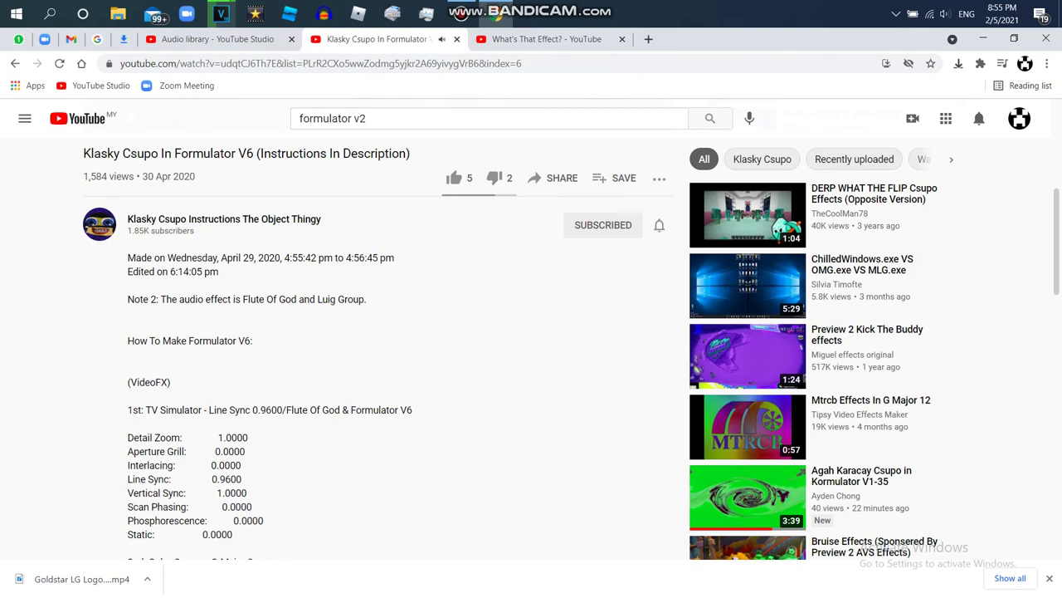
Step: Switch to the VEGAS Pro project with the Formulator clips and move the last Agah Karacay Csupo clip about 8:18 later, leaving a gap
{"action": "left_click_drag", "start_coordinate": [1057, 259], "coordinate": [1057, 264]}
{"action": "scroll", "coordinate": [377, 332], "scroll_direction": "down", "scroll_amount": 1}
{"action": "scroll", "coordinate": [377, 332], "scroll_direction": "up", "scroll_amount": 5}
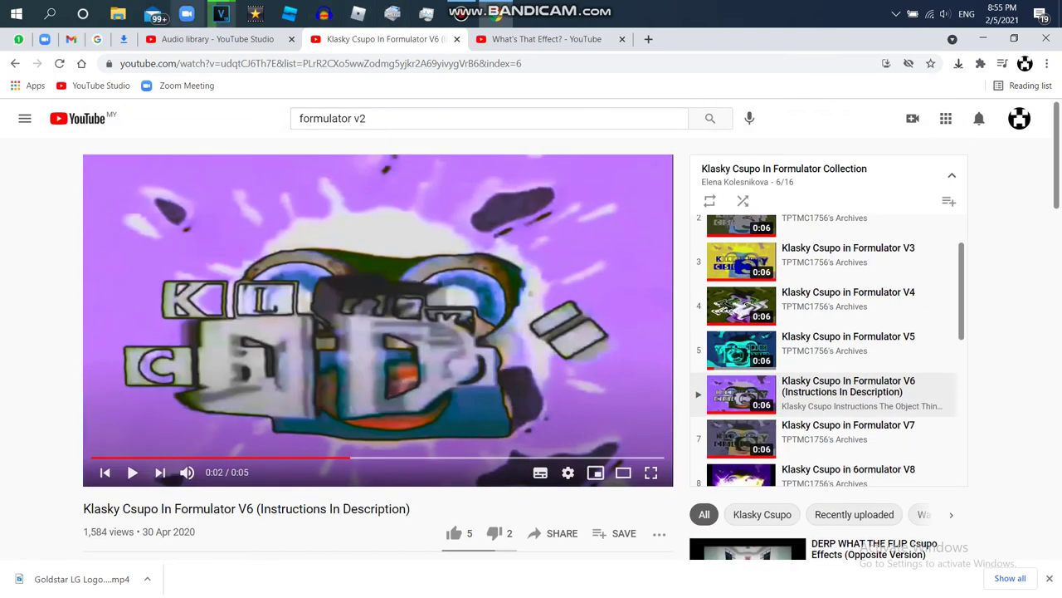
{"action": "mouse_move", "coordinate": [221, 14]}
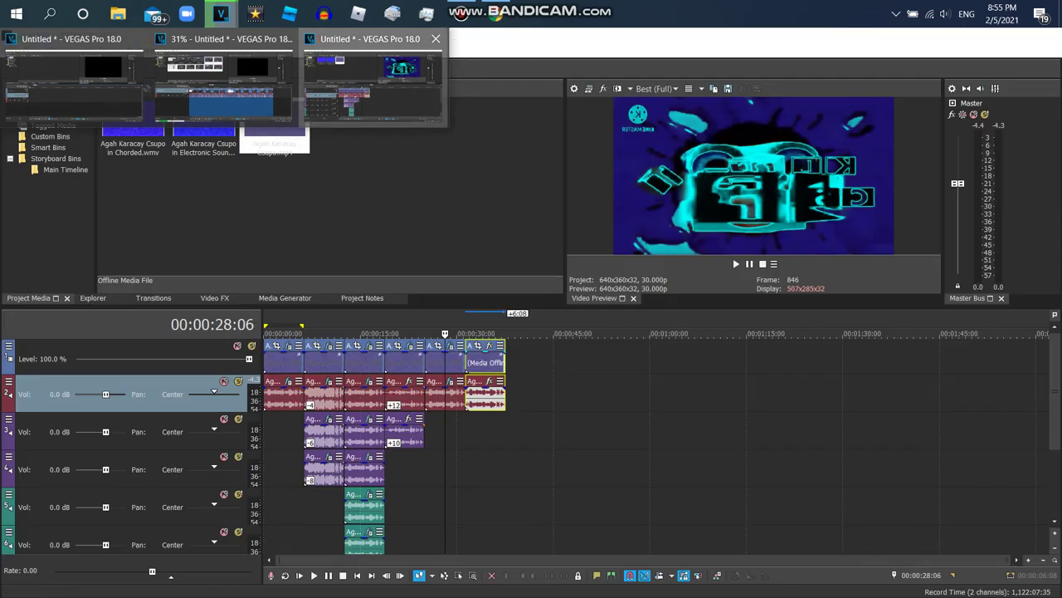
{"action": "left_click", "coordinate": [373, 79]}
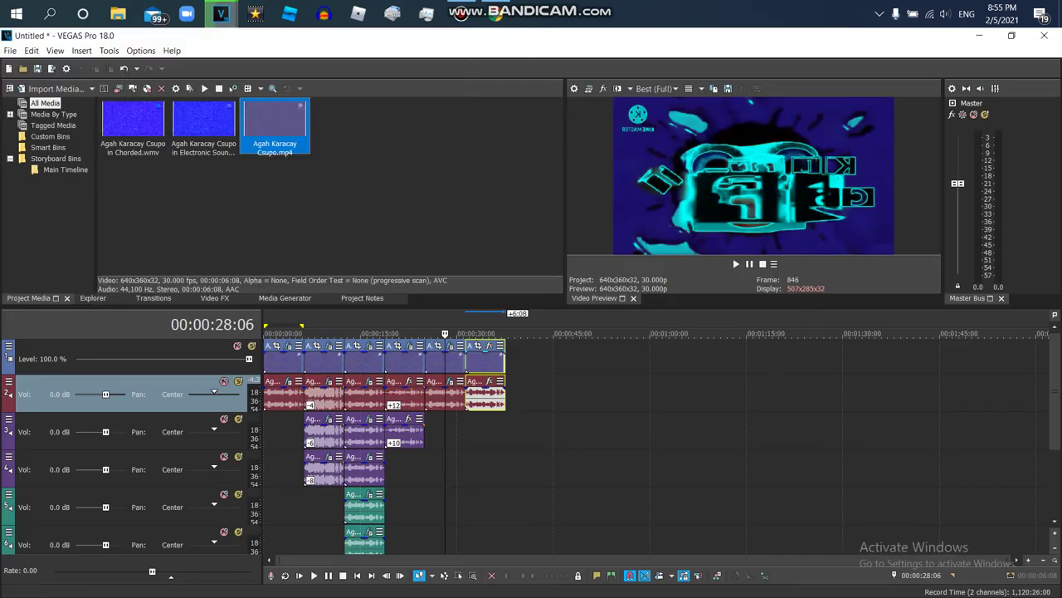
{"action": "left_click_drag", "start_coordinate": [486, 353], "coordinate": [540, 352]}
{"action": "left_click", "coordinate": [534, 395]}
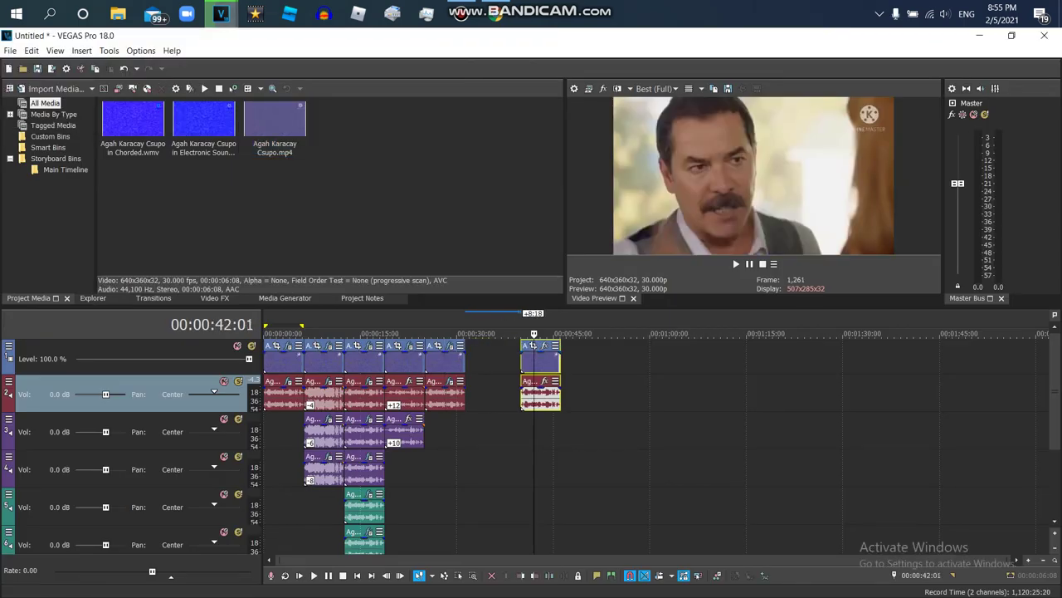
Step: Insert two audio tracks above the existing ones and move the separated clip's audio onto the upper new track
{"action": "right_click", "coordinate": [622, 395]}
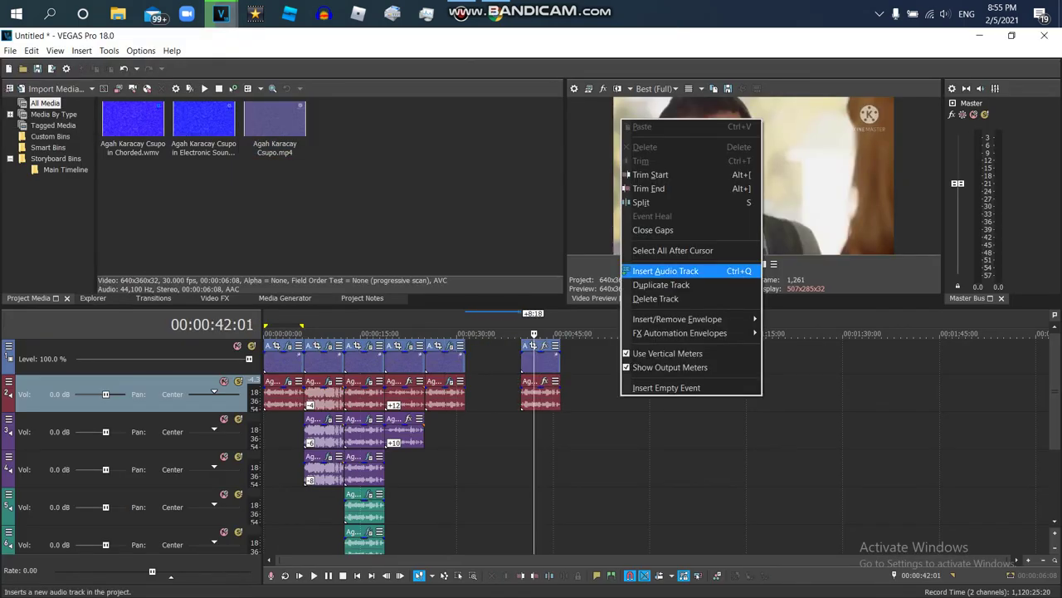
{"action": "left_click", "coordinate": [664, 270]}
{"action": "left_click_drag", "start_coordinate": [541, 431], "coordinate": [541, 395]}
{"action": "right_click", "coordinate": [614, 399]}
{"action": "left_click", "coordinate": [664, 273]}
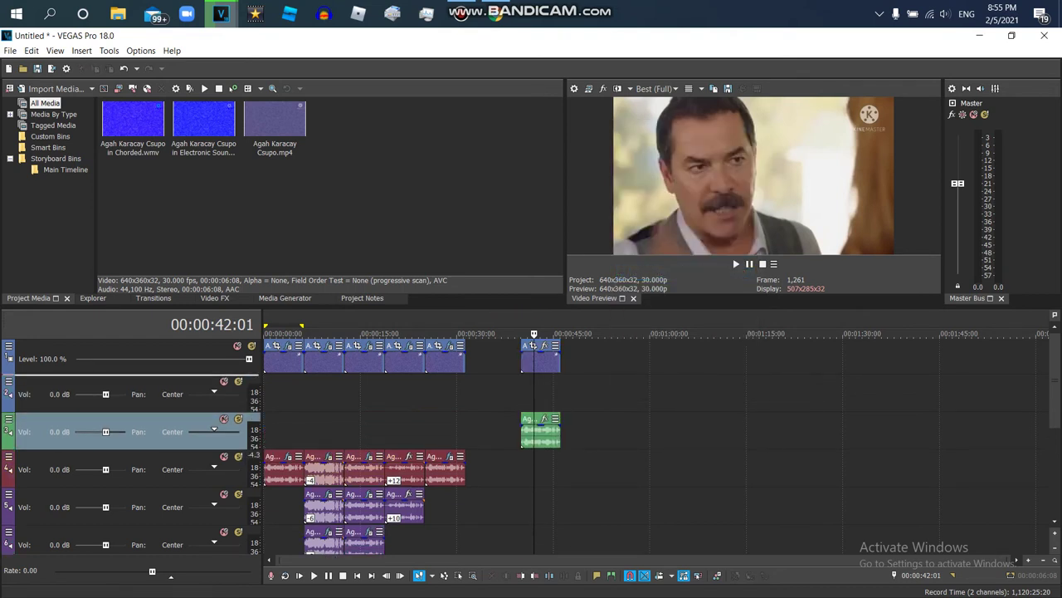
{"action": "left_click_drag", "start_coordinate": [541, 429], "coordinate": [540, 392]}
Step: Set the upper new audio track to 0.1 dB and pan it 100% left, and pan the second new track 100% right
{"action": "mouse_move", "coordinate": [105, 394]}
{"action": "left_mouse_down"}
{"action": "mouse_move", "coordinate": [74, 394]}
{"action": "mouse_move", "coordinate": [104, 393]}
{"action": "left_mouse_up"}
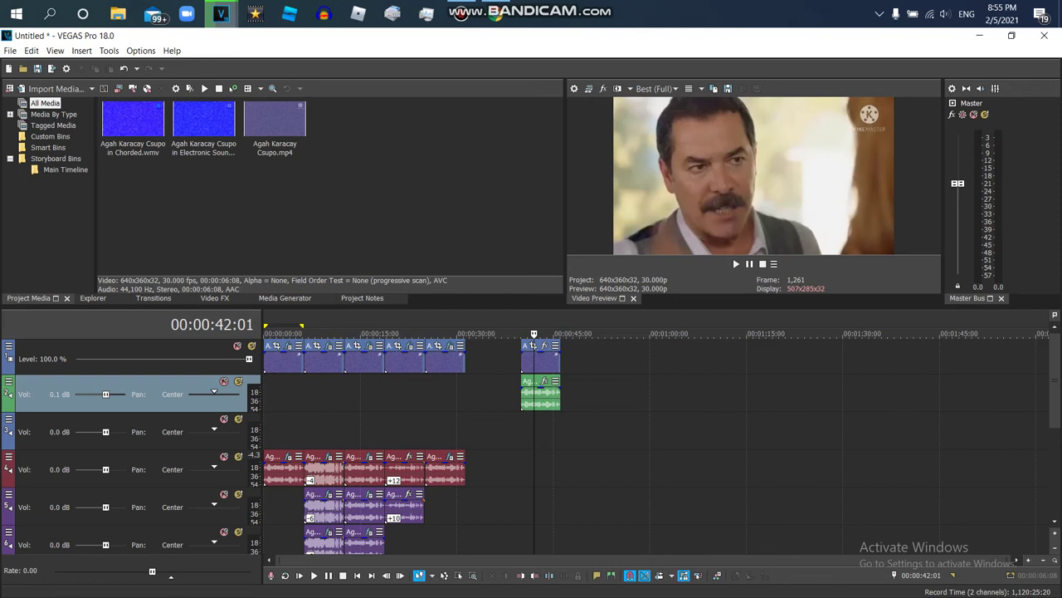
{"action": "left_click_drag", "start_coordinate": [215, 391], "coordinate": [189, 391]}
{"action": "left_click_drag", "start_coordinate": [215, 430], "coordinate": [239, 429]}
Step: Open the Flute of God .wav file from the Downloads folder into the project
{"action": "key", "text": "ctrl+o"}
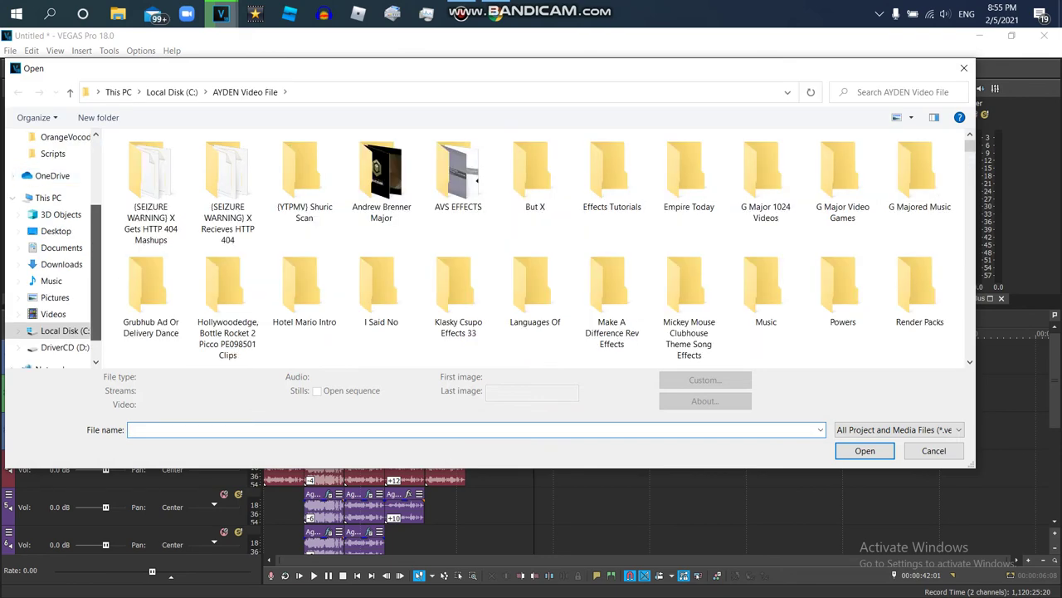
{"action": "left_click", "coordinate": [62, 137]}
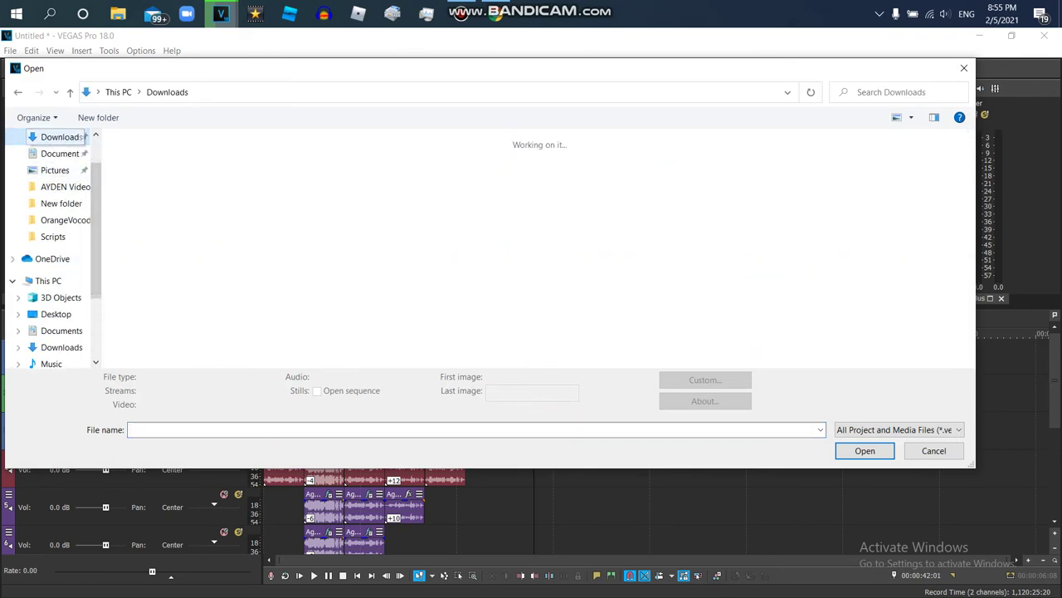
{"action": "type", "text": "fl"}
{"action": "key", "text": "Down"}
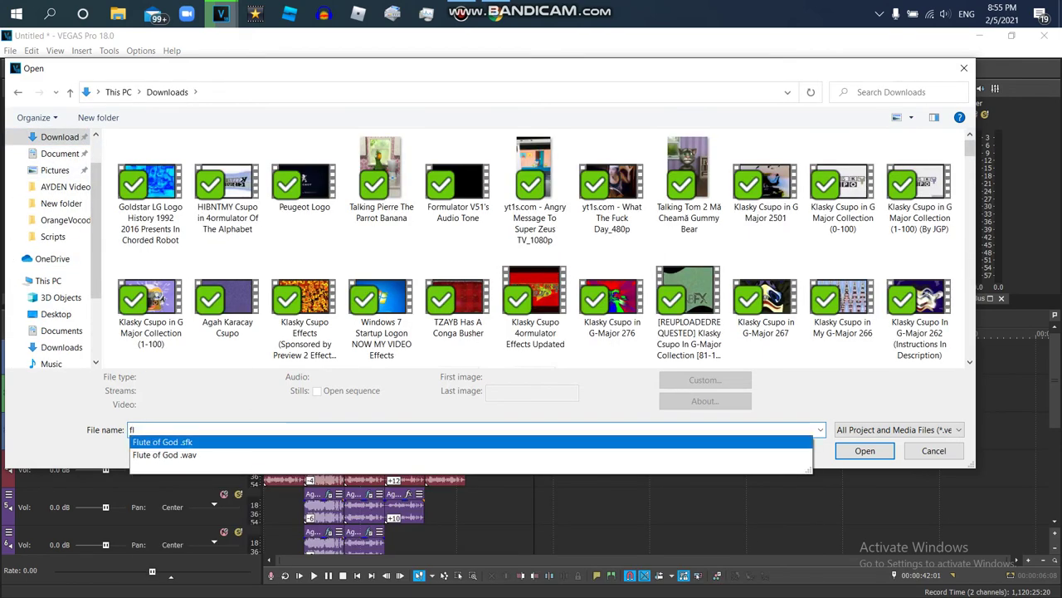
{"action": "key", "text": "Down"}
{"action": "key", "text": "Return"}
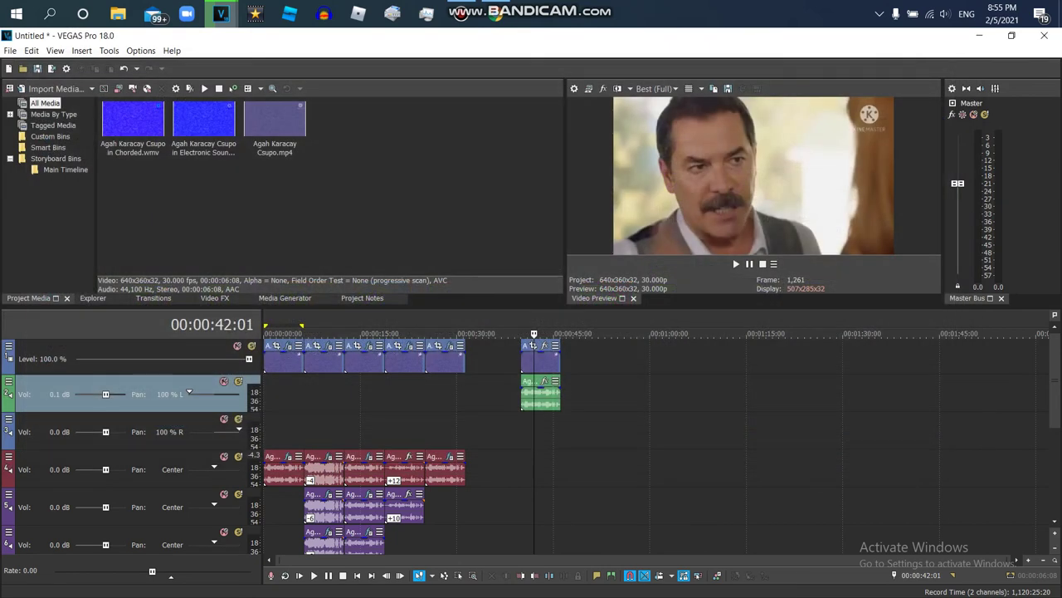
Step: Place the Flute of God audio on the right-panned track, preview it, and align and trim it to the separated clip above
{"action": "left_click_drag", "start_coordinate": [546, 397], "coordinate": [628, 433]}
{"action": "key", "text": "space"}
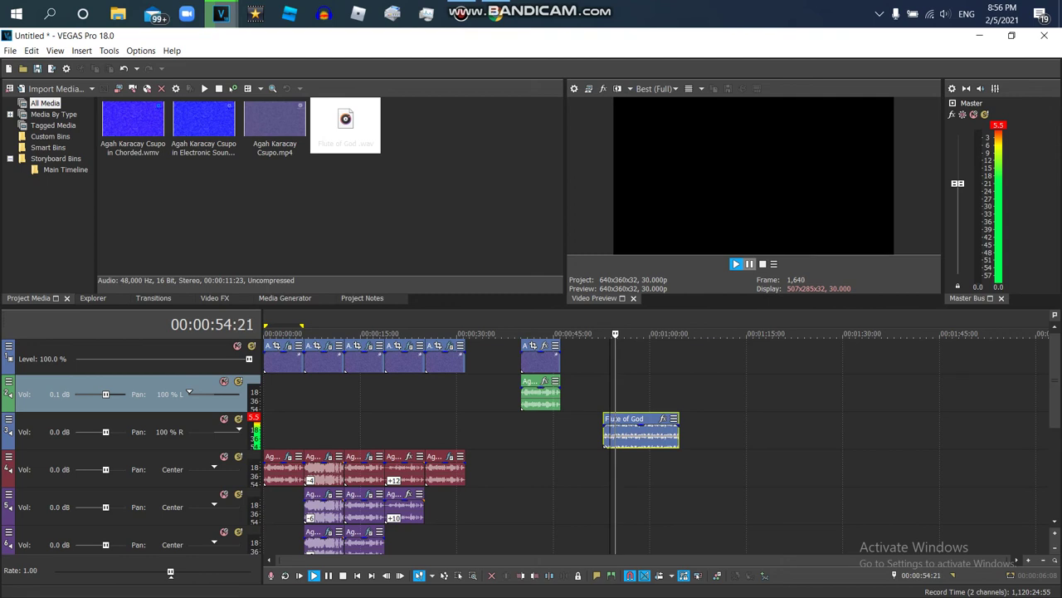
{"action": "key", "text": "Return"}
{"action": "left_click_drag", "start_coordinate": [628, 433], "coordinate": [560, 434]}
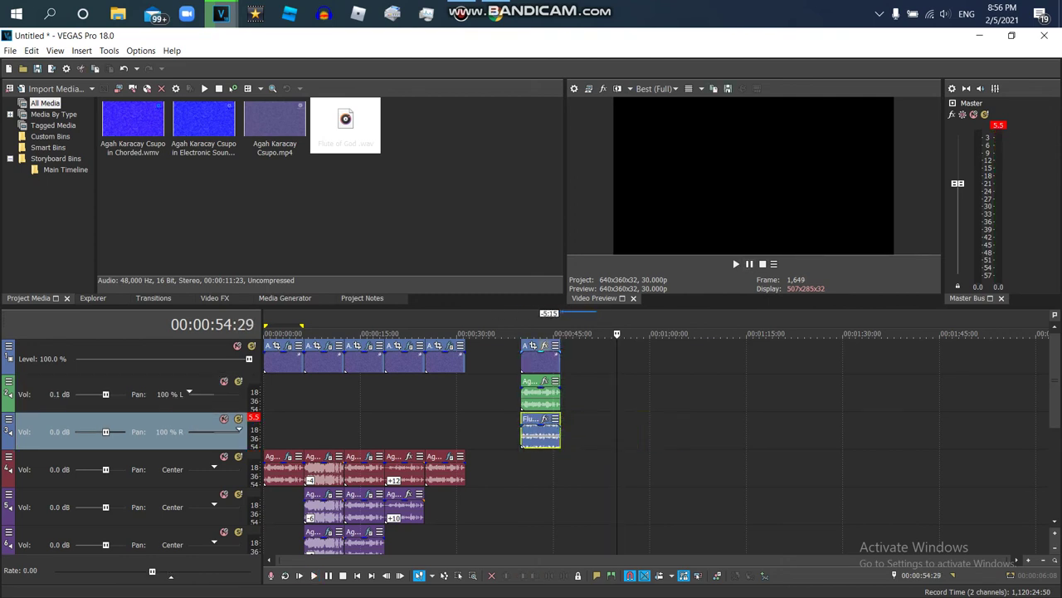
Step: Apply the Flute Of God filter package to the separated video clip and set the time selection to that clip's length
{"action": "left_click", "coordinate": [545, 346]}
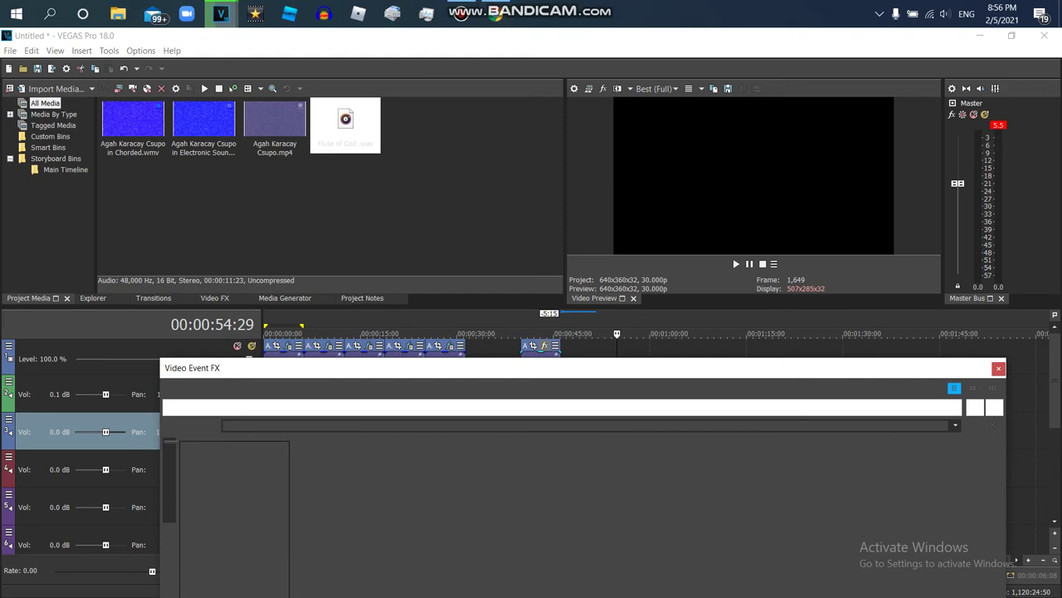
{"action": "left_click_drag", "start_coordinate": [326, 465], "coordinate": [402, 466]}
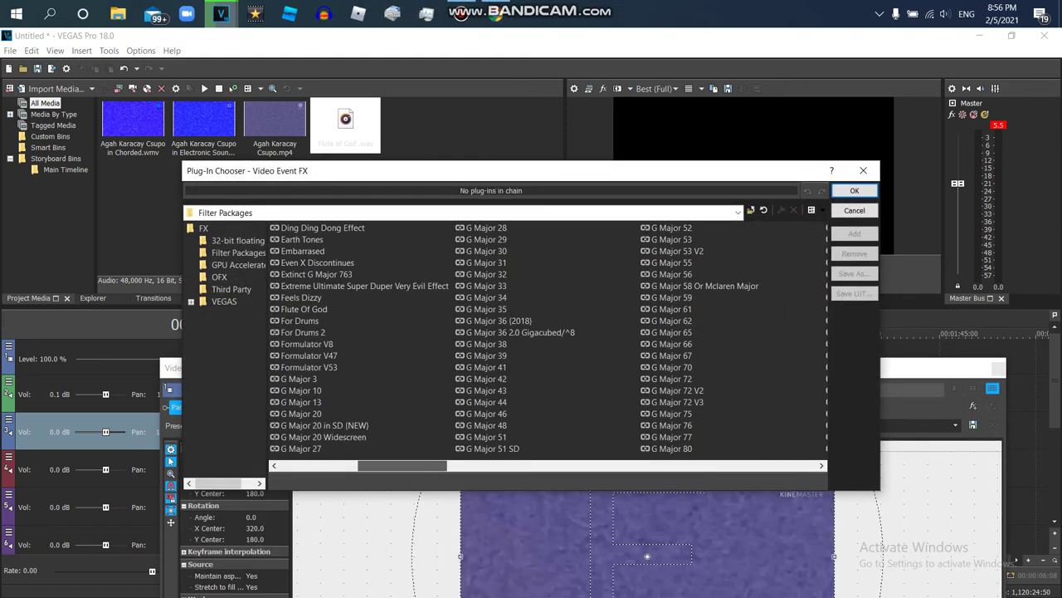
{"action": "left_click", "coordinate": [304, 309]}
{"action": "left_click", "coordinate": [855, 233]}
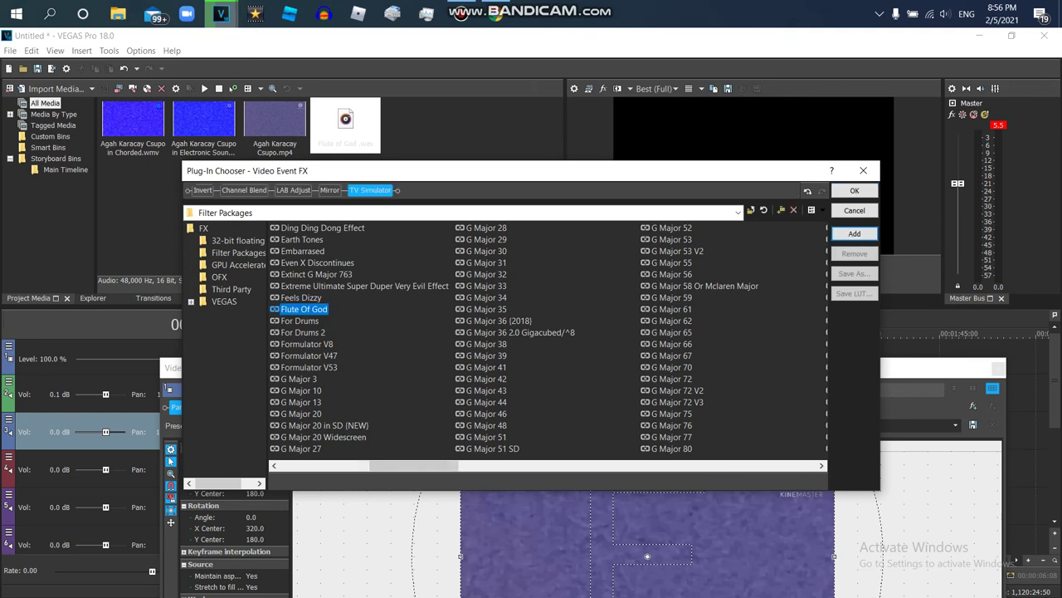
{"action": "left_click", "coordinate": [854, 190]}
{"action": "left_click", "coordinate": [998, 368]}
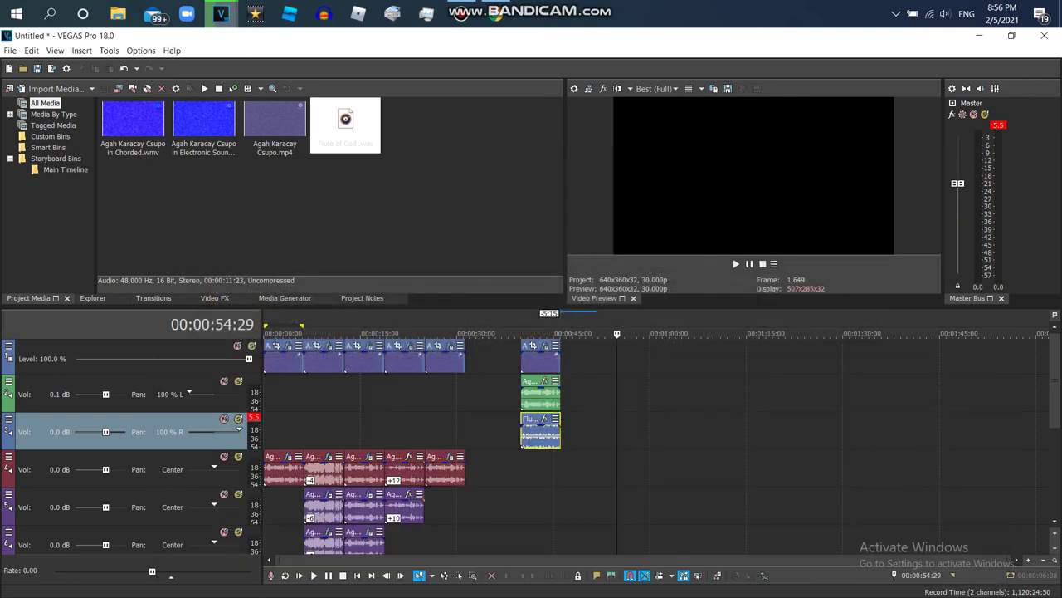
{"action": "double_click", "coordinate": [551, 362]}
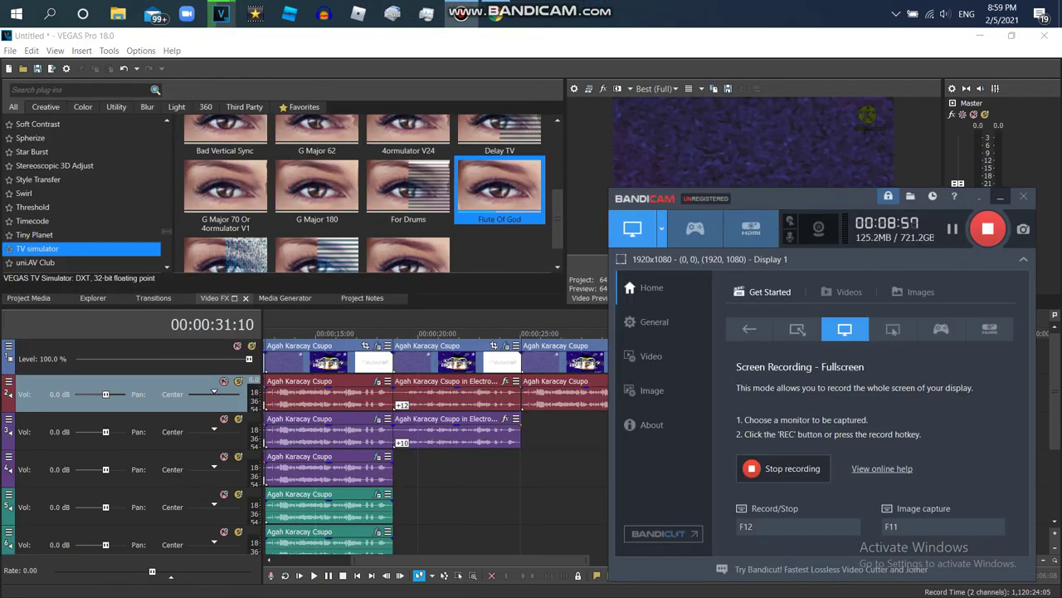
Step: Minimize the recorder window and examine the last video clip's Color Curves, LAB Adjust and TV Simulator effect settings
{"action": "left_click", "coordinate": [1001, 197]}
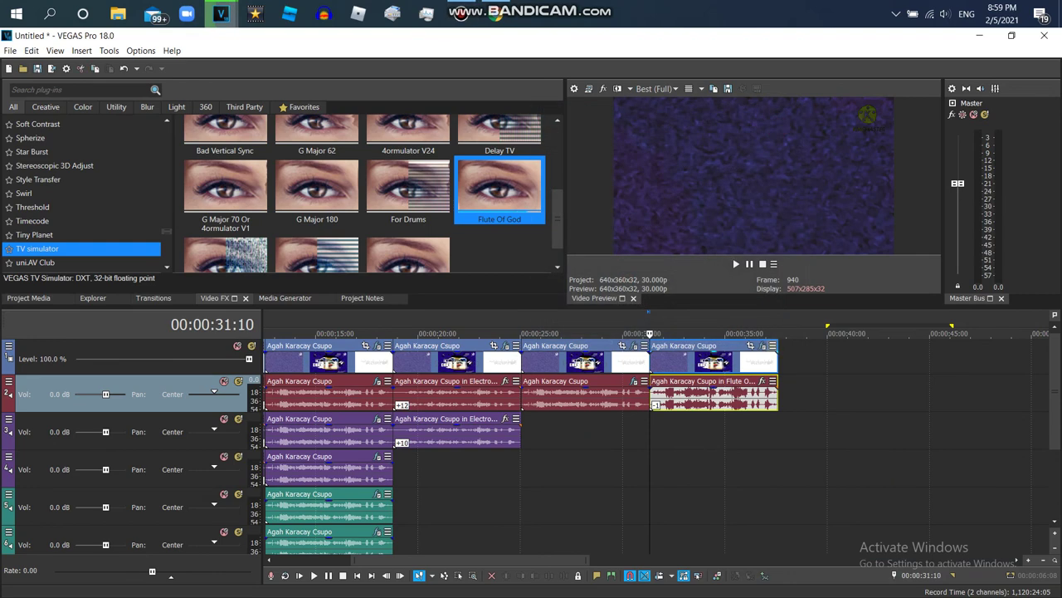
{"action": "left_click", "coordinate": [762, 345]}
{"action": "left_click", "coordinate": [244, 407]}
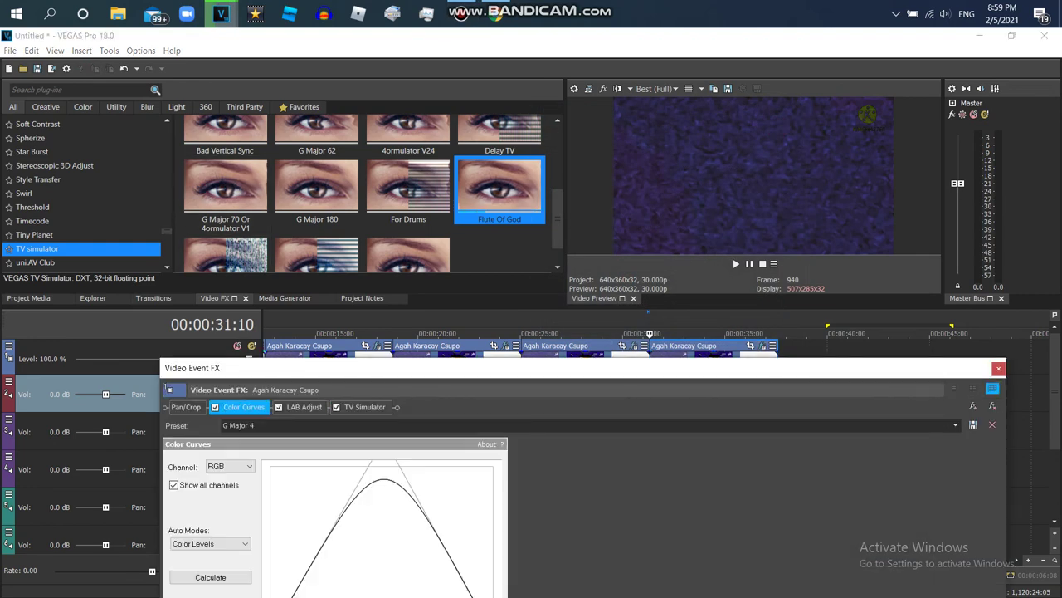
{"action": "left_click_drag", "start_coordinate": [241, 368], "coordinate": [190, 151]}
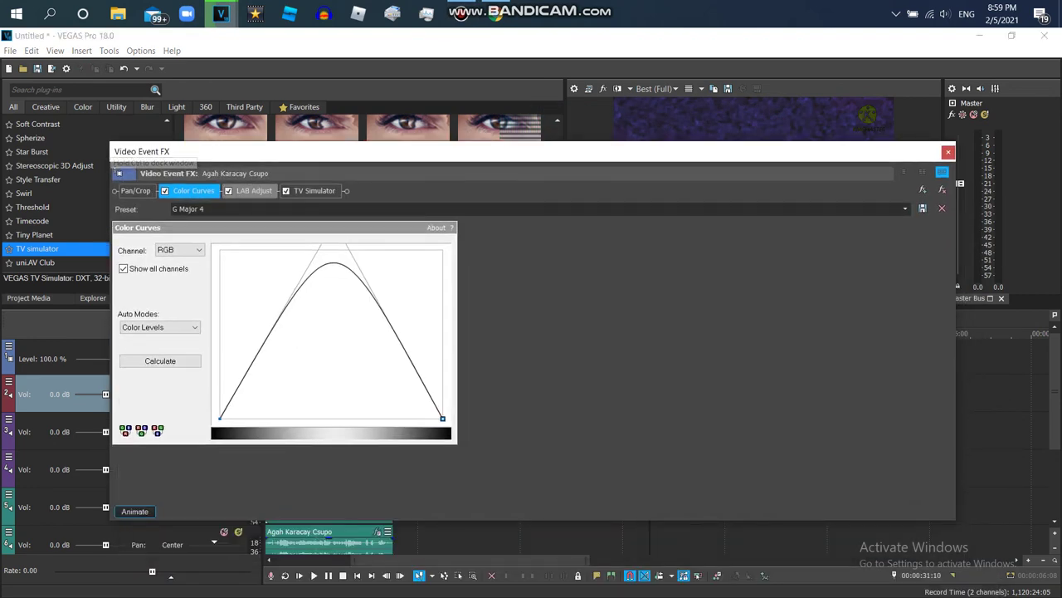
{"action": "left_click", "coordinate": [254, 191]}
{"action": "left_click", "coordinate": [314, 191]}
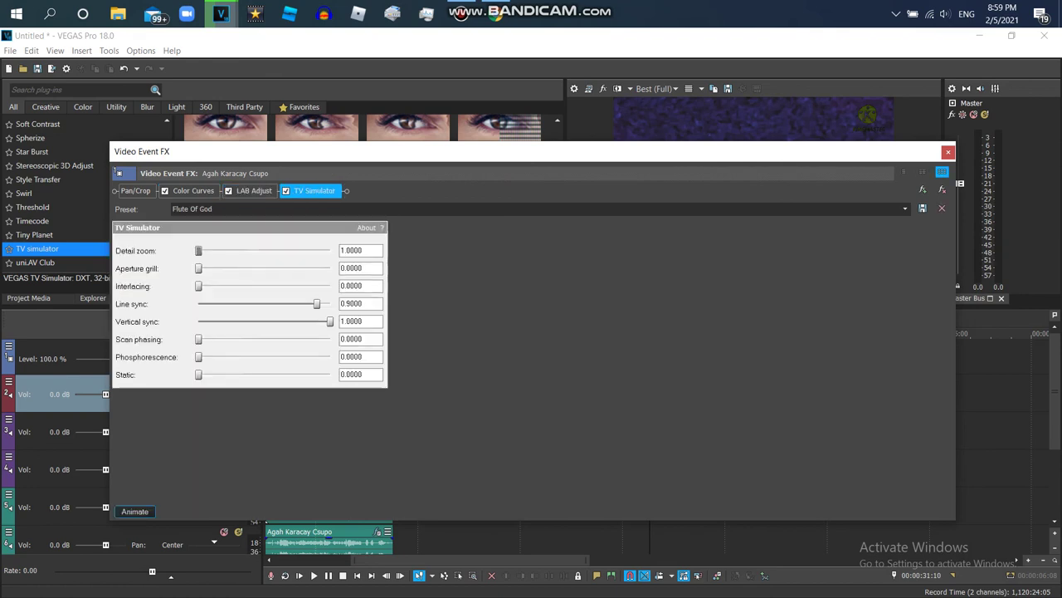
{"action": "left_click", "coordinate": [948, 151]}
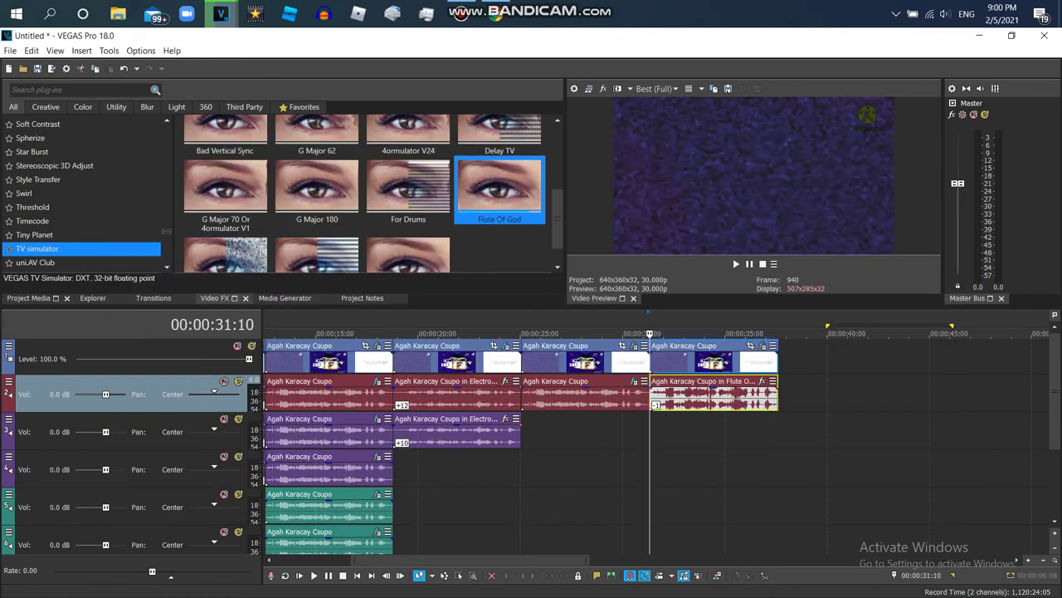
Step: Show the project media and play back the last Agah Karacay Csupo clip with its Flute Of God audio
{"action": "left_click", "coordinate": [29, 298]}
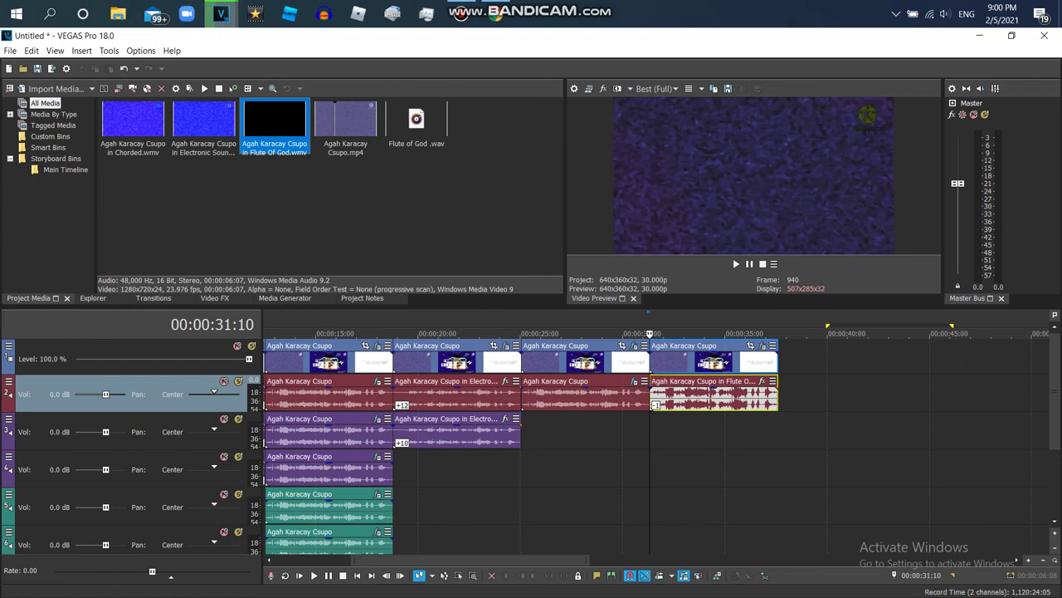
{"action": "right_click", "coordinate": [700, 395]}
{"action": "left_click", "coordinate": [731, 588]}
{"action": "left_click", "coordinate": [573, 486]}
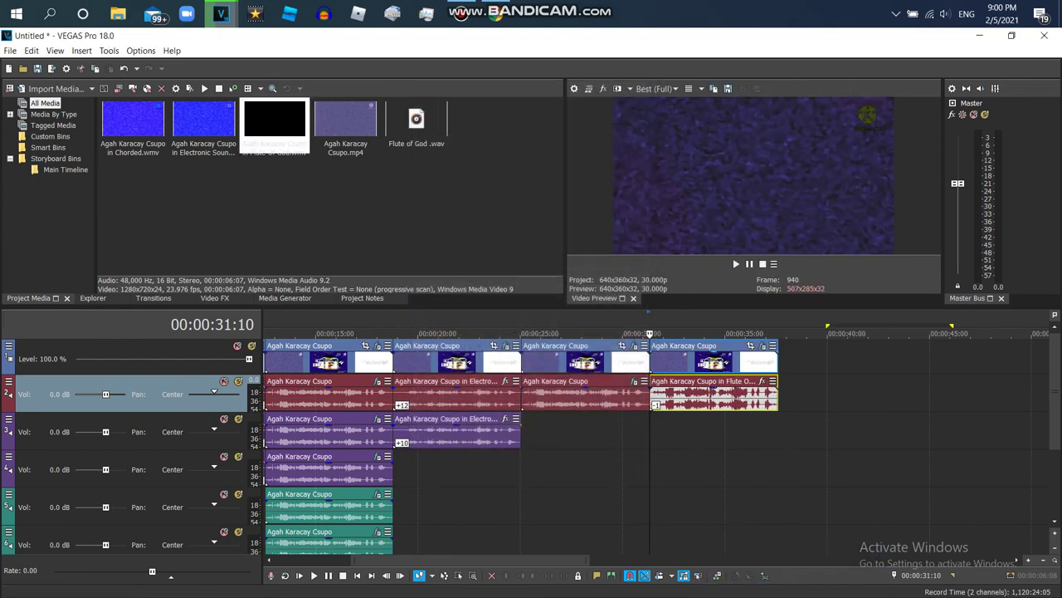
{"action": "key", "text": "space"}
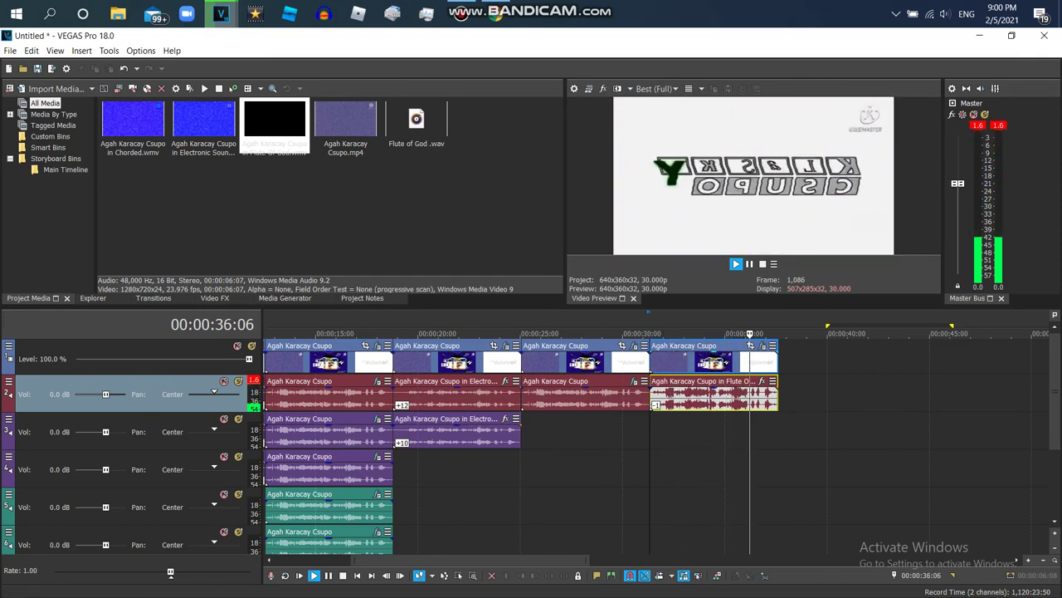
{"action": "key", "text": "Return"}
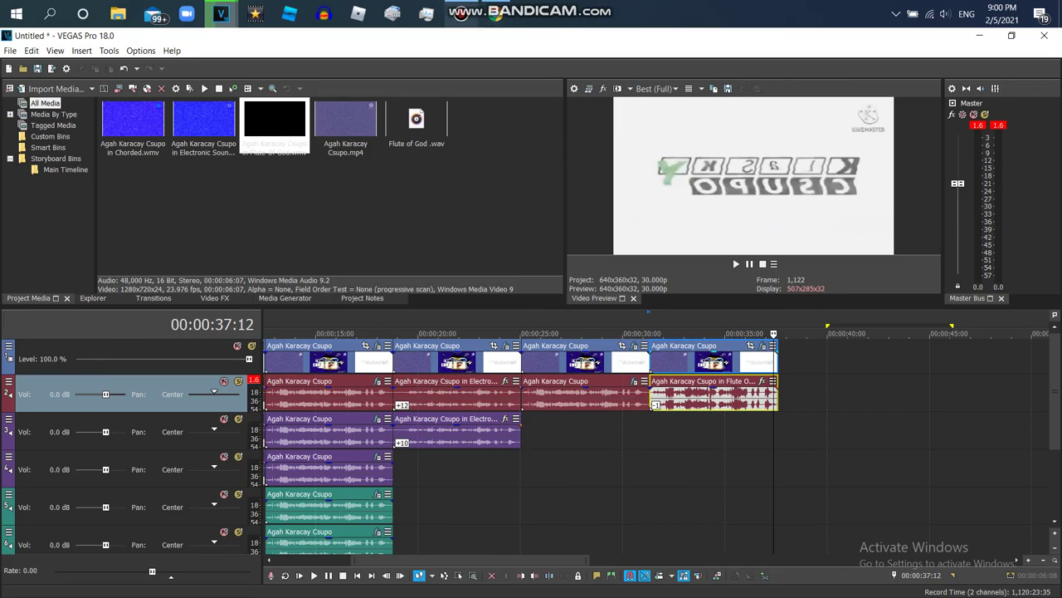